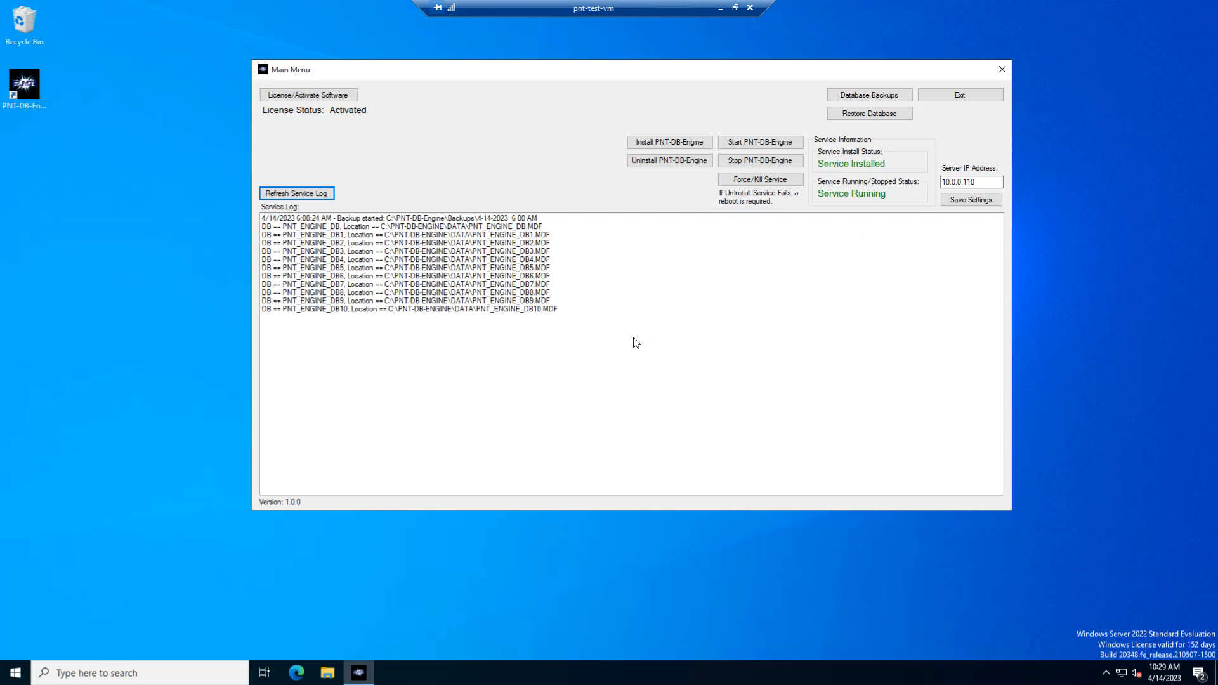
left_click(980, 182)
left_click_drag(642, 75, 594, 68)
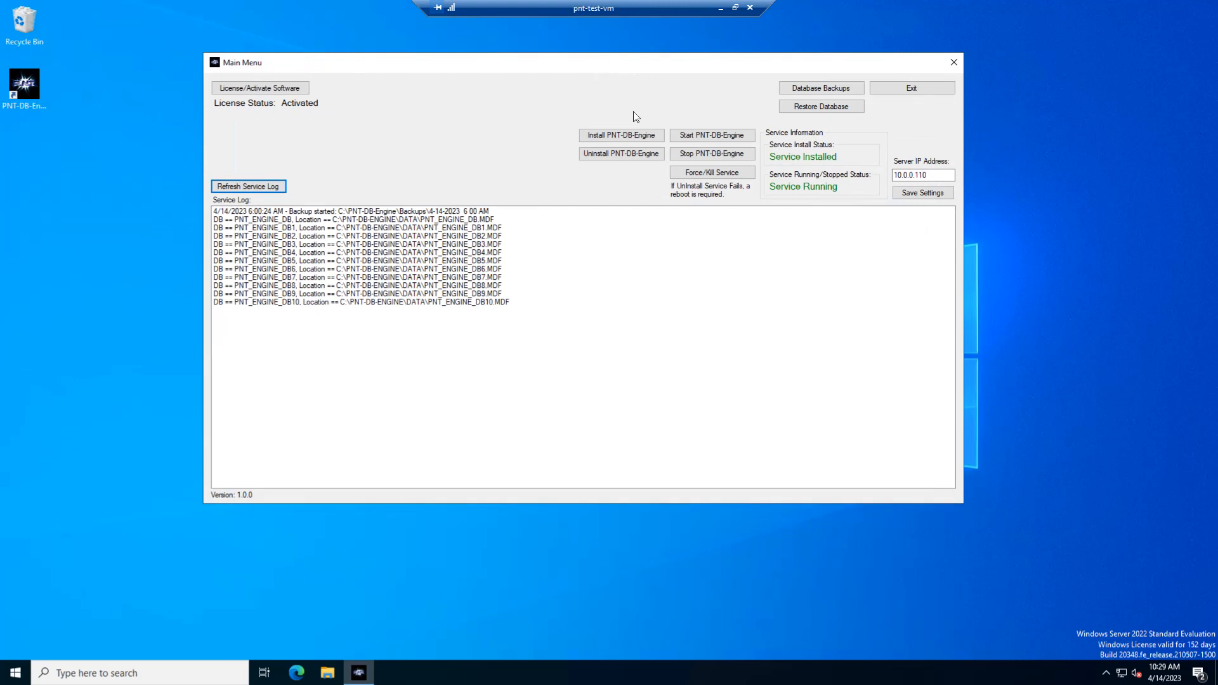
left_click(936, 175)
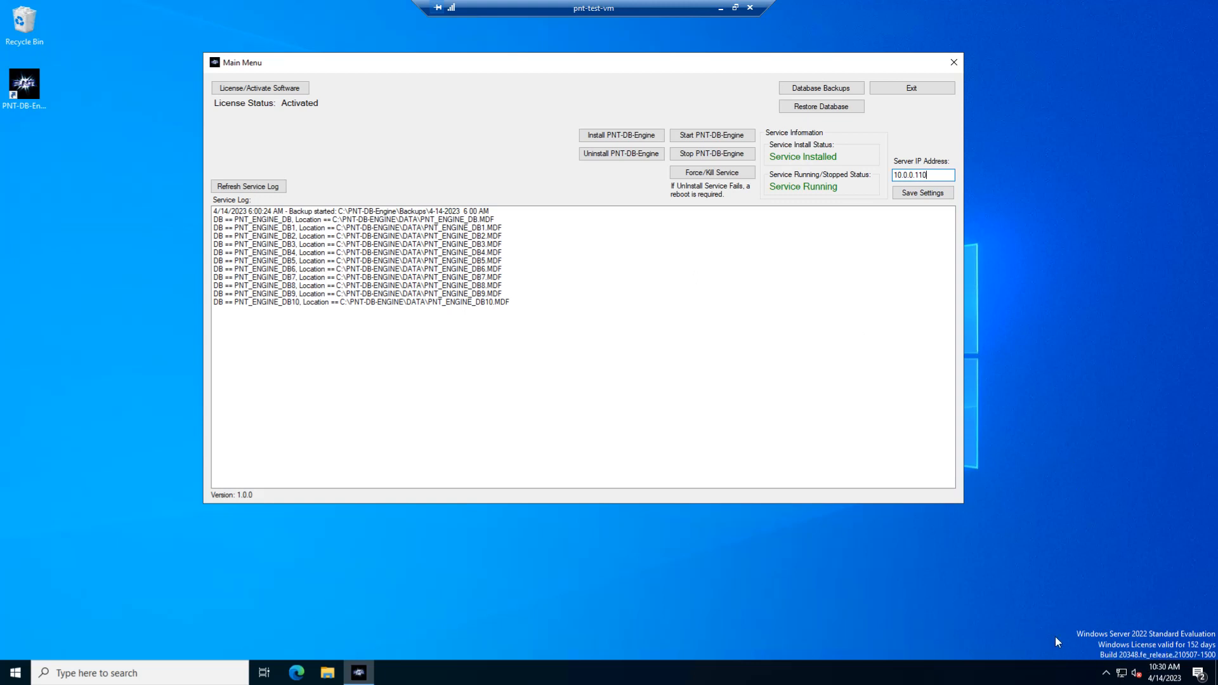
Open the Windows network status settings and bring up the list of network adapters through the adapter options.
right_click(1126, 678)
left_click(1106, 661)
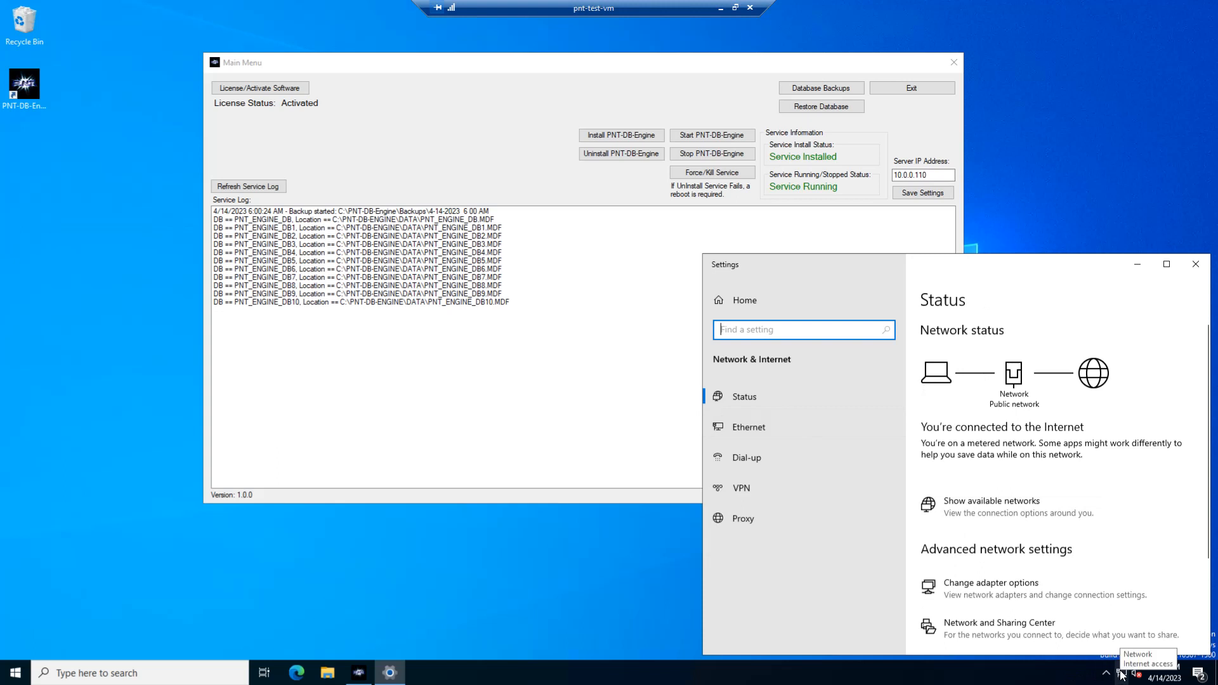
left_click(18, 677)
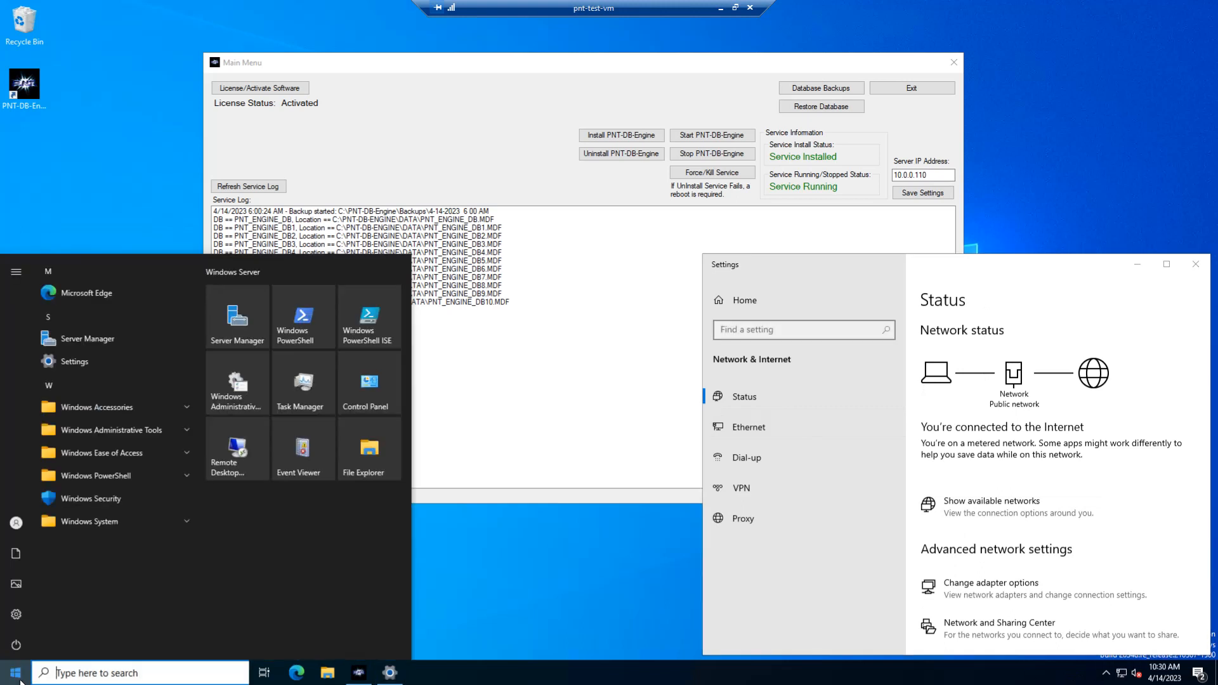
type("network")
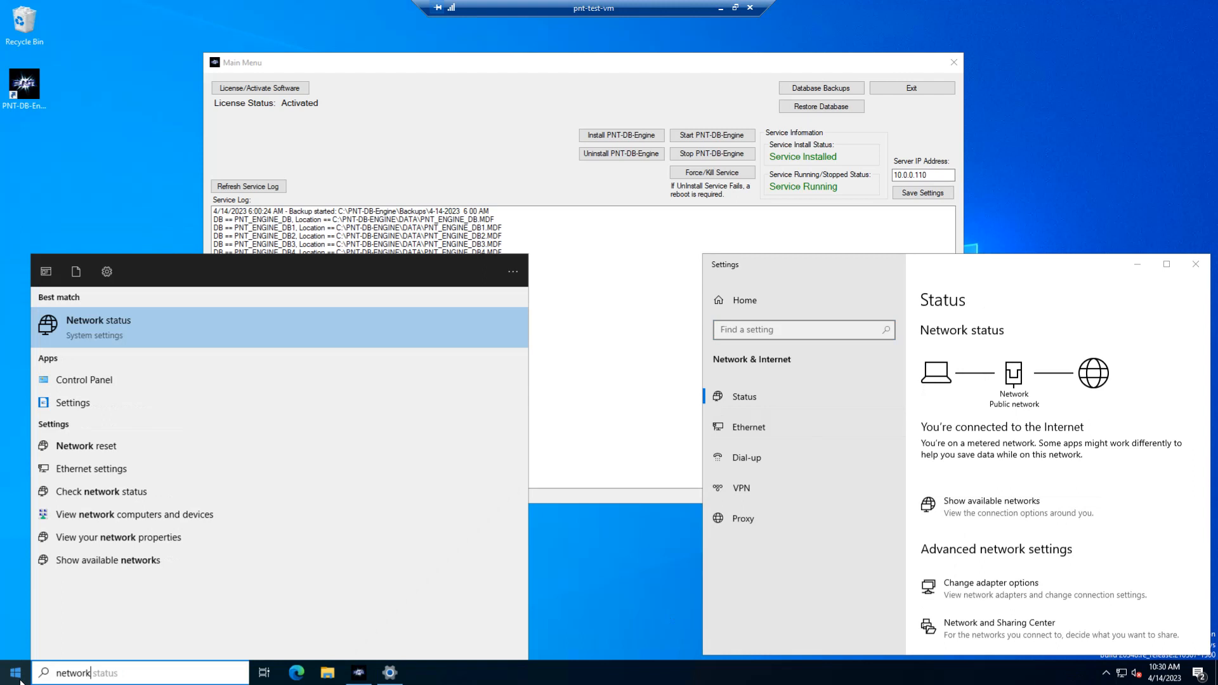
key("Return")
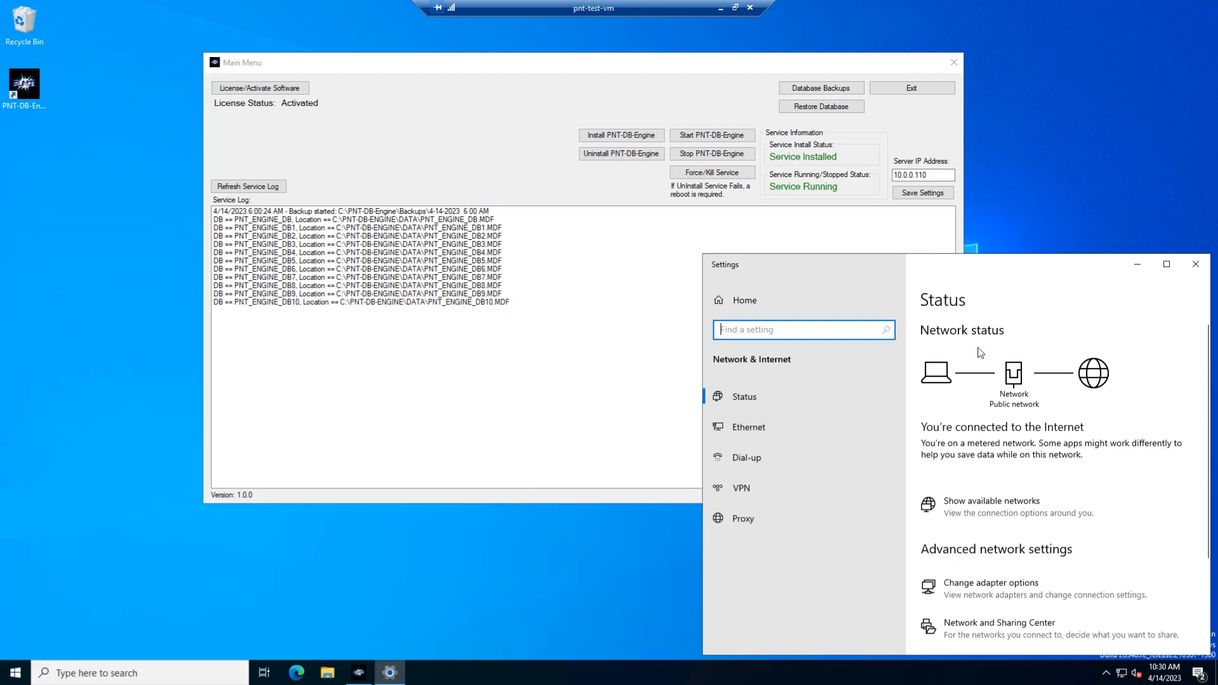
scroll(984, 585, "down", 2)
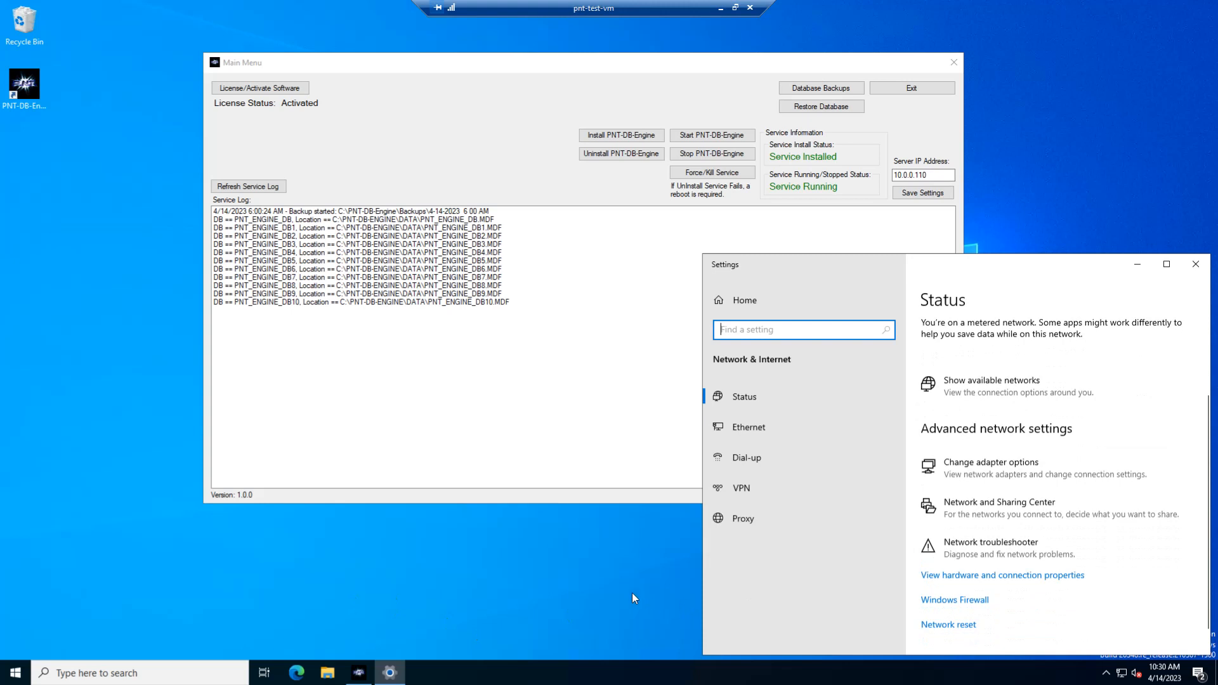
scroll(1000, 566, "up", 2)
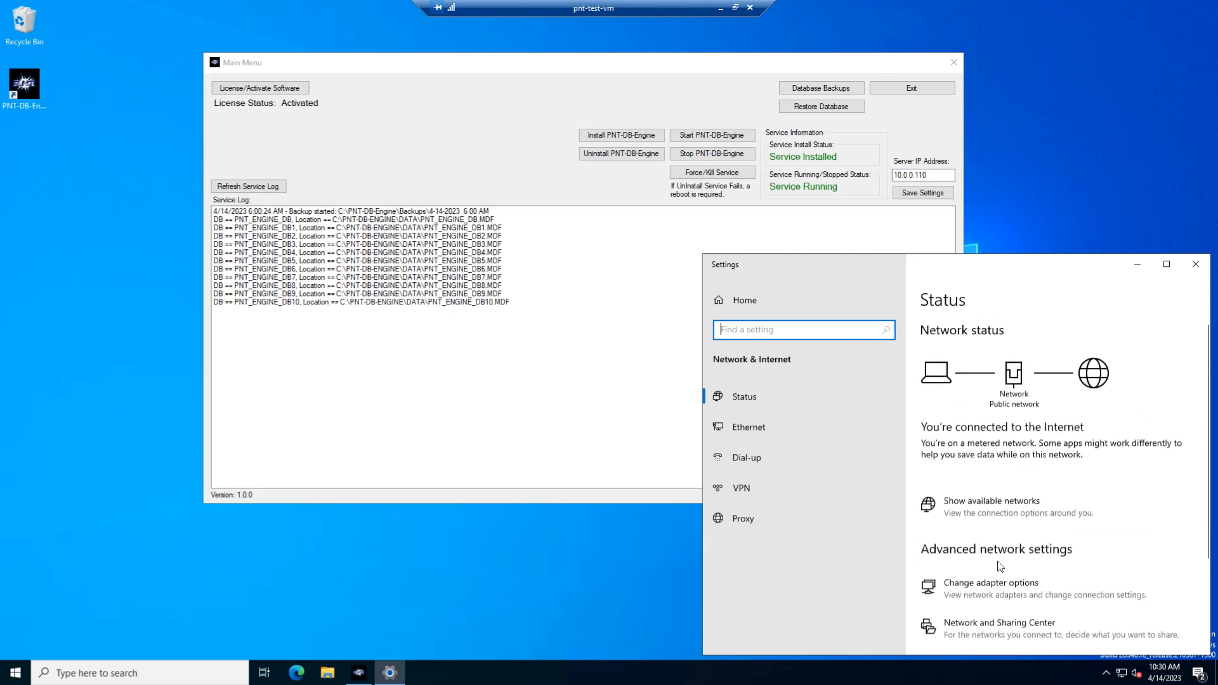
scroll(1000, 566, "down", 1)
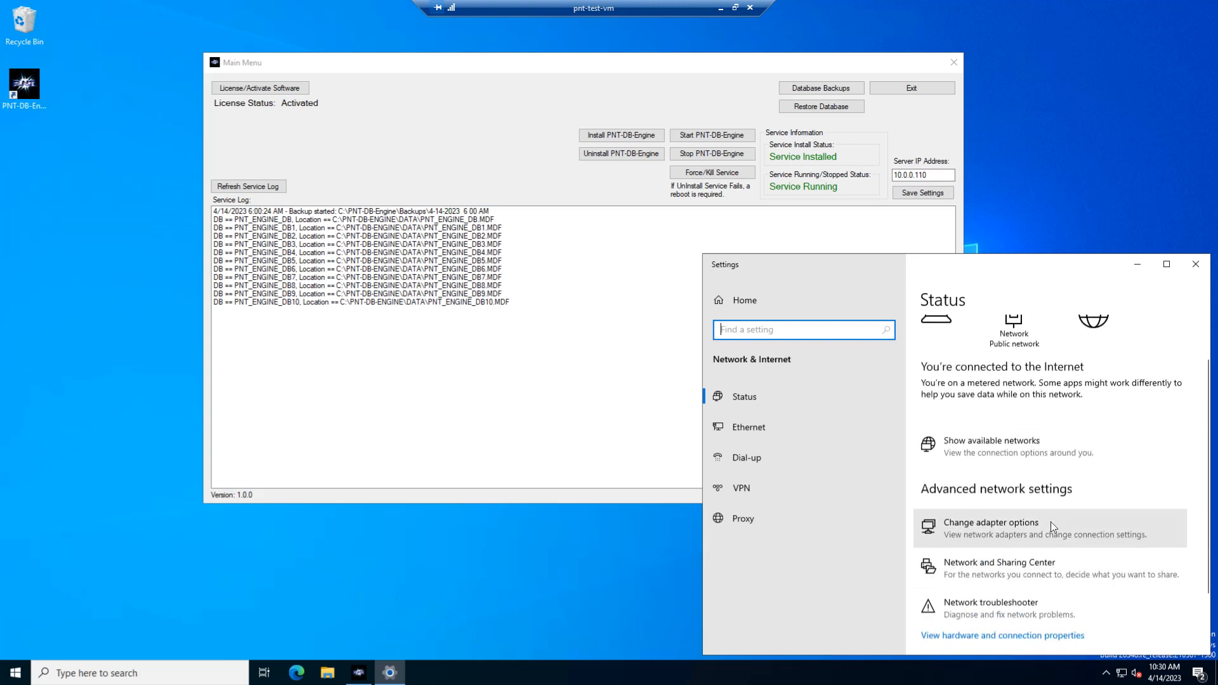
left_click(990, 529)
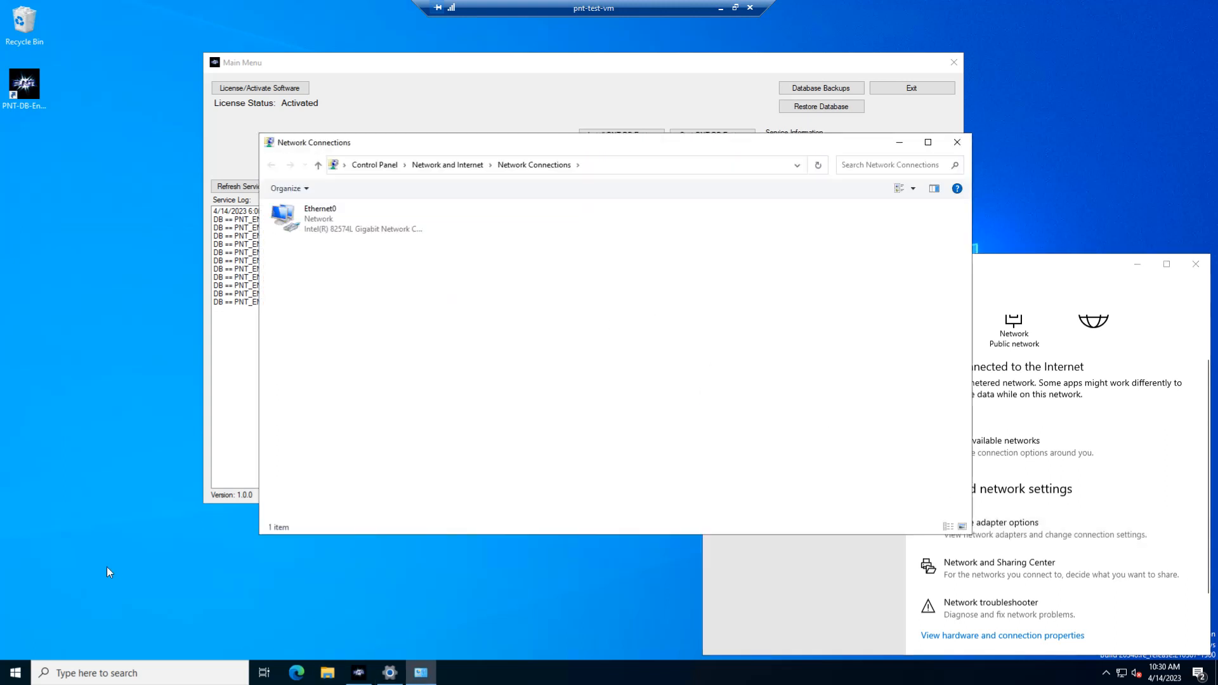
Reach the adapter settings again via Control Panel in small icons view and Network and Sharing Center, then close that extra window.
left_click(25, 678)
type("a")
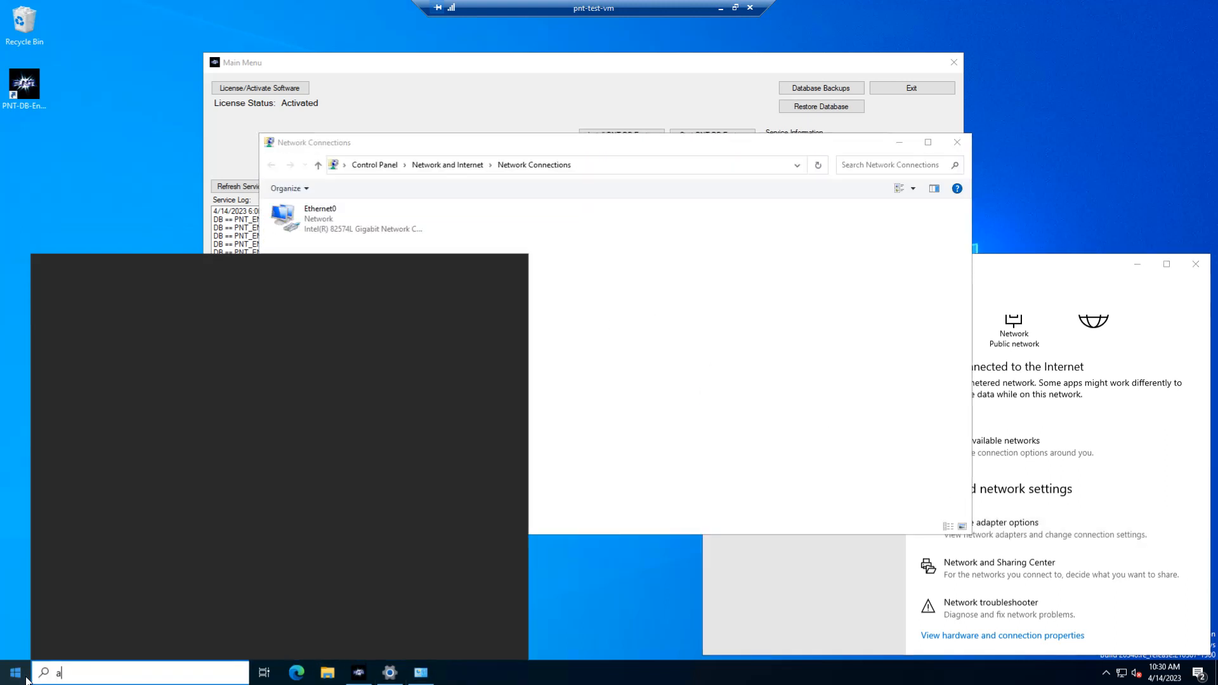
type("dapter")
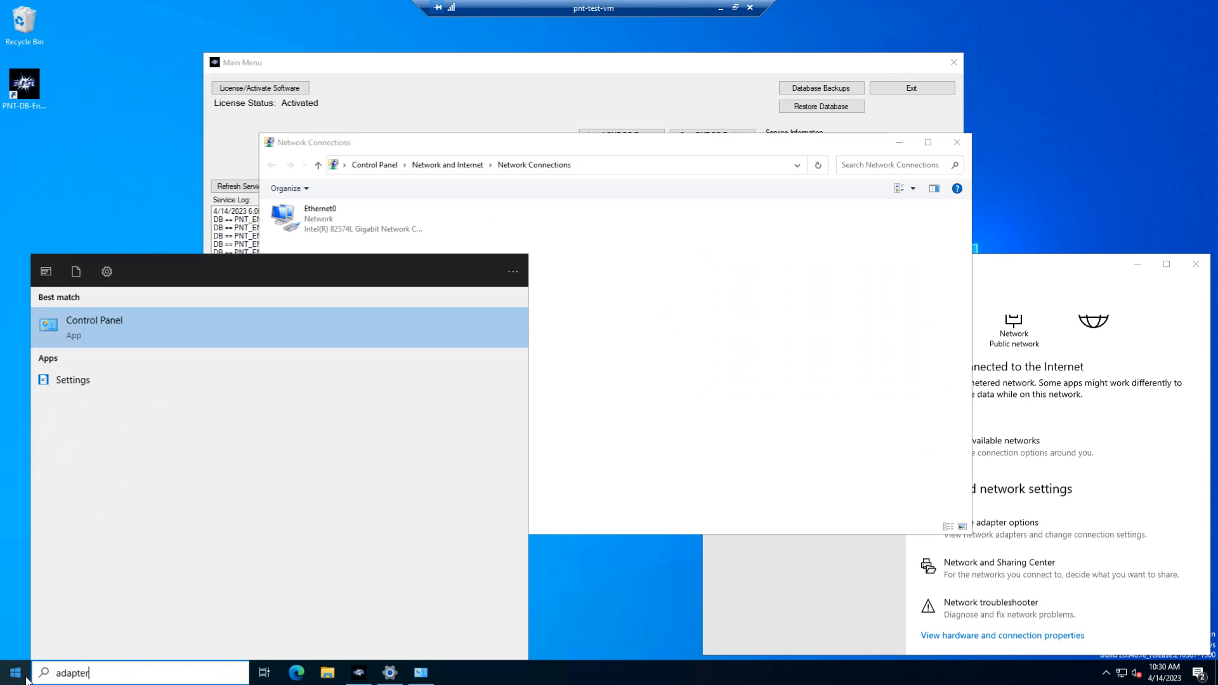
key("Return")
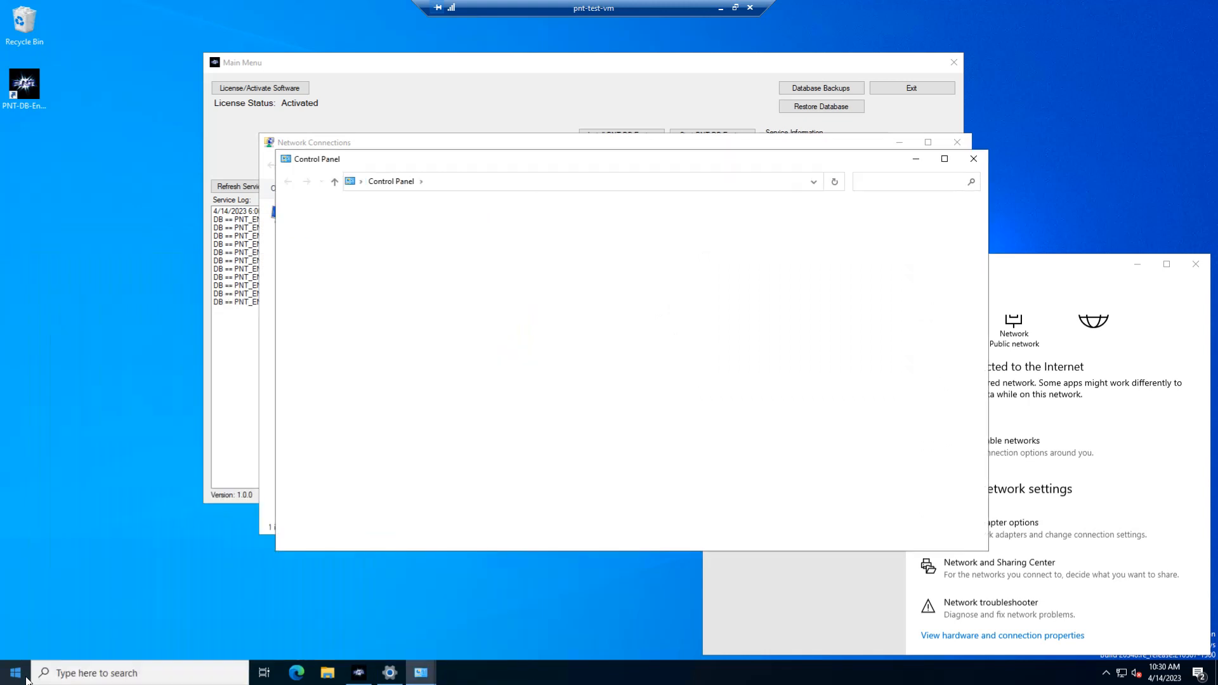
left_click(835, 219)
left_click(836, 264)
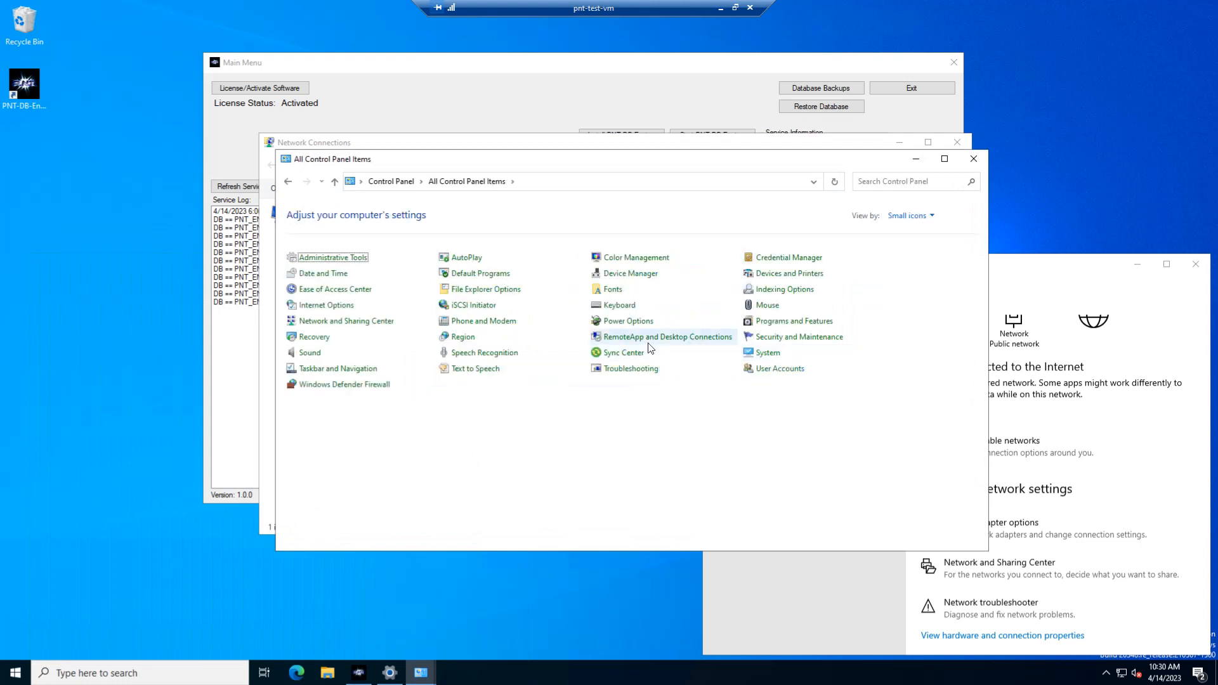
left_click(325, 322)
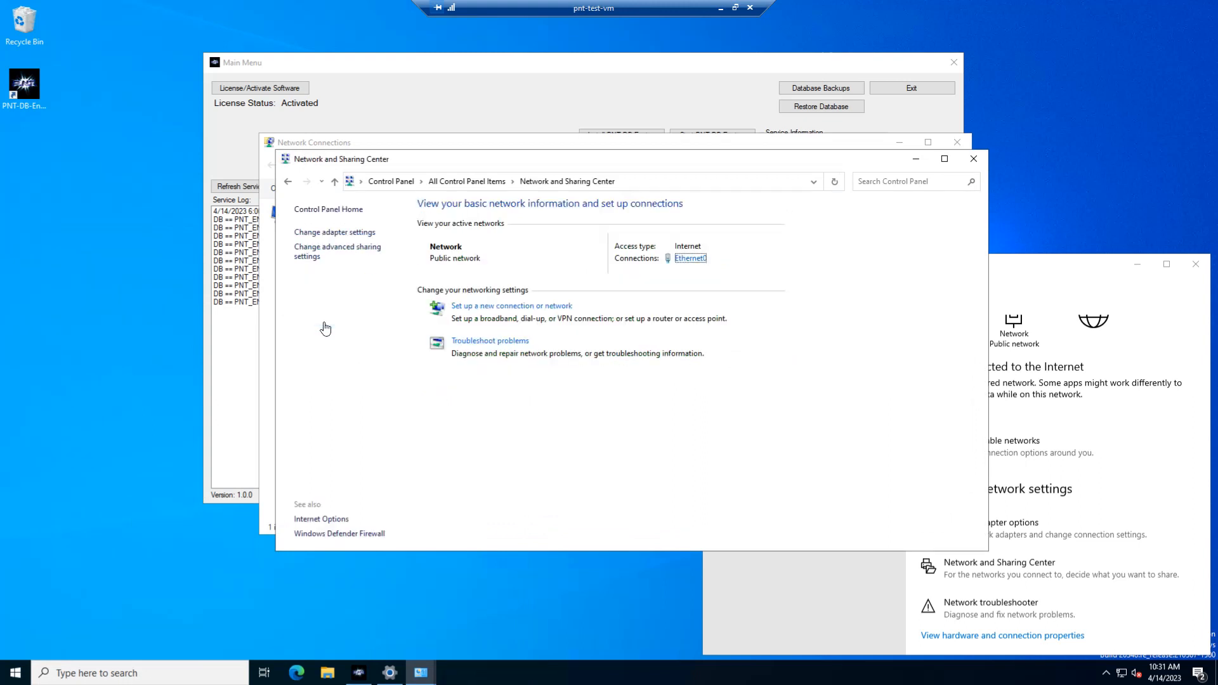
left_click(325, 234)
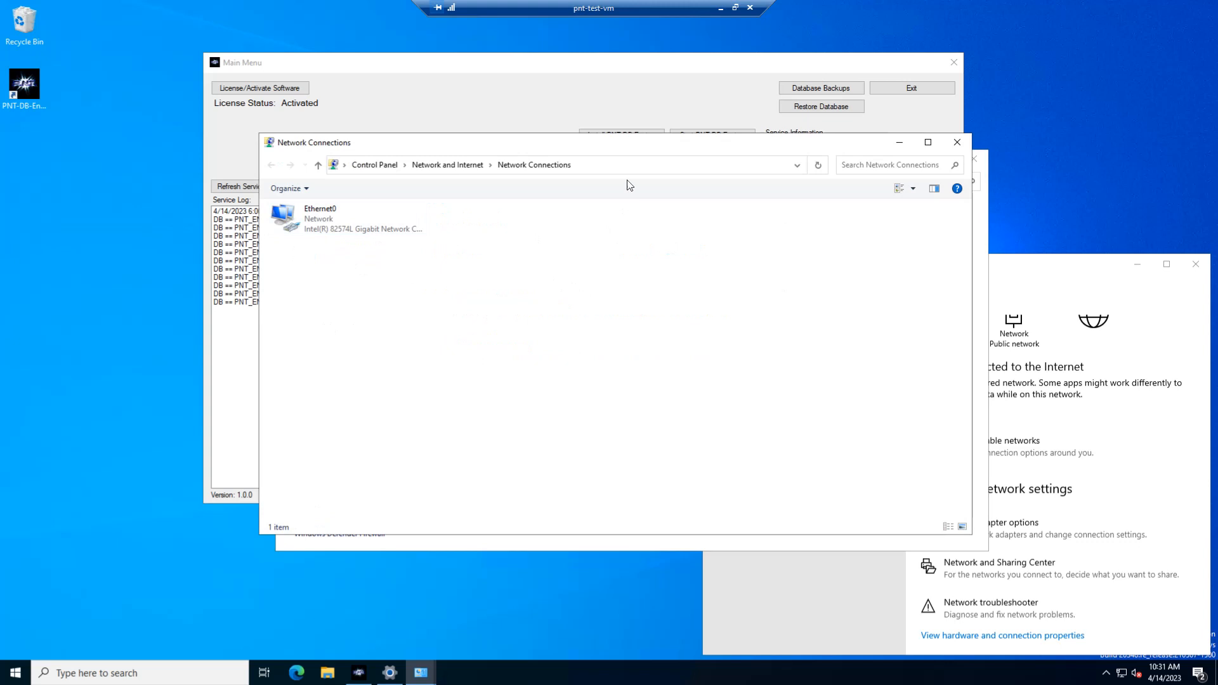
left_click_drag(613, 148, 522, 260)
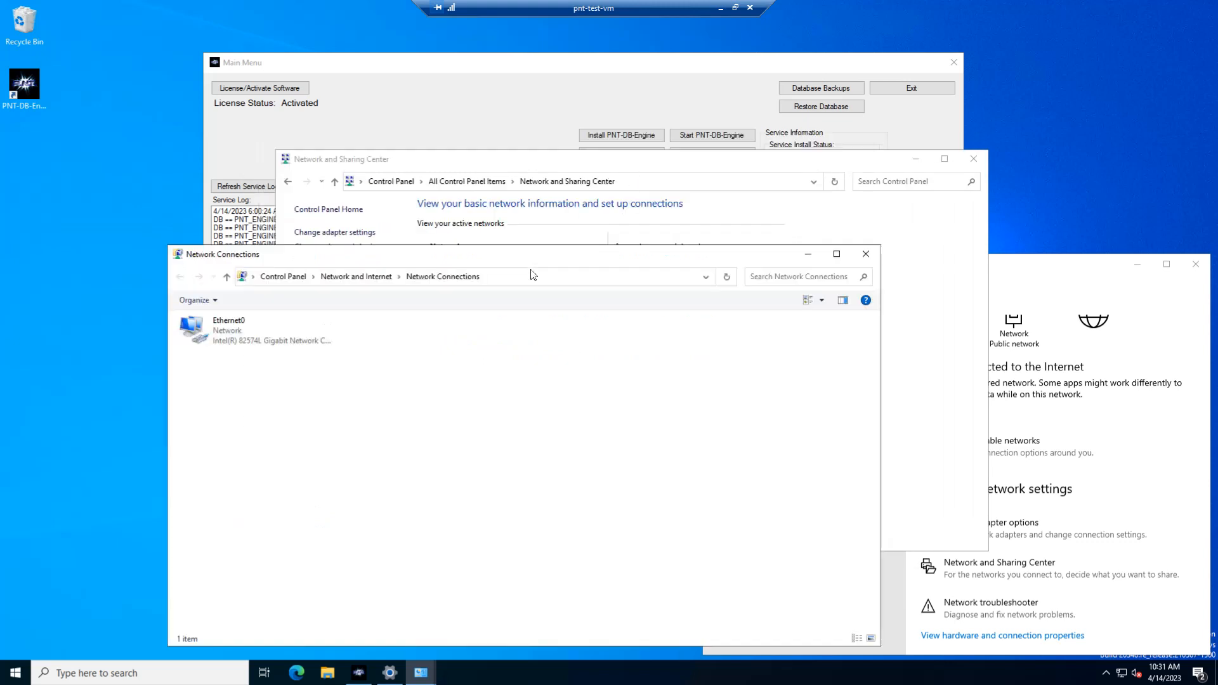
left_click(597, 161)
left_click(349, 235)
left_click(975, 159)
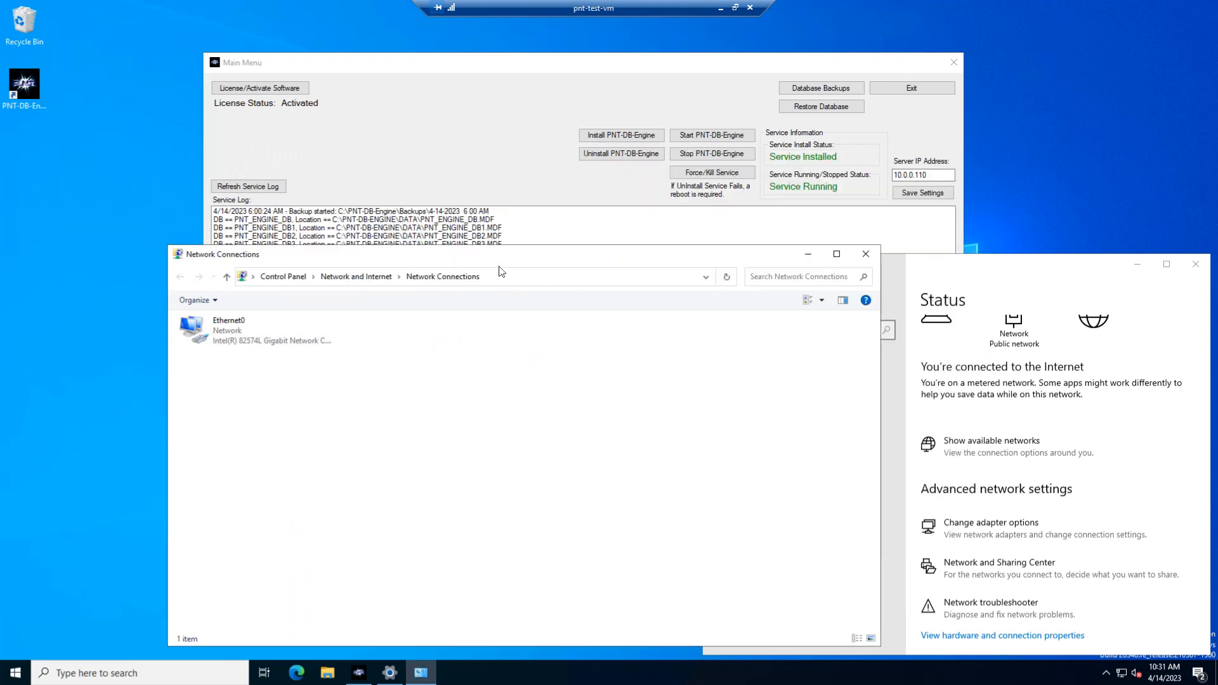
Open the Internet Protocol Version 4 (TCP/IPv4) properties of the Ethernet0 adapter.
right_click(368, 269)
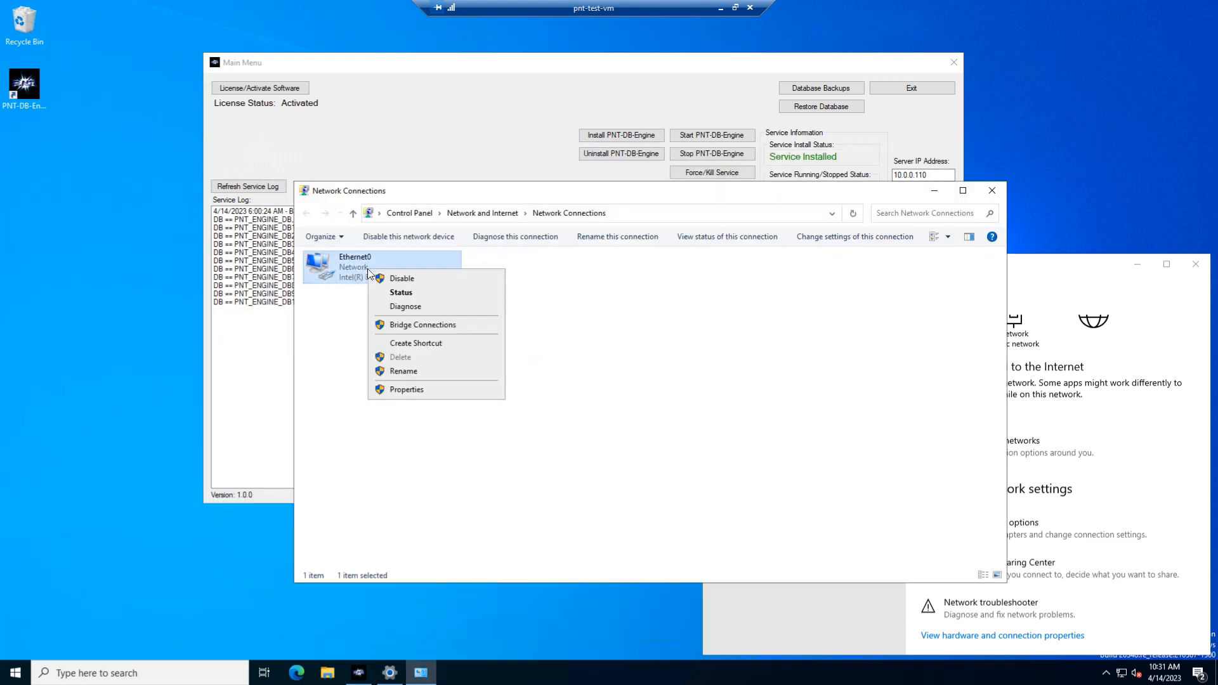
left_click(661, 283)
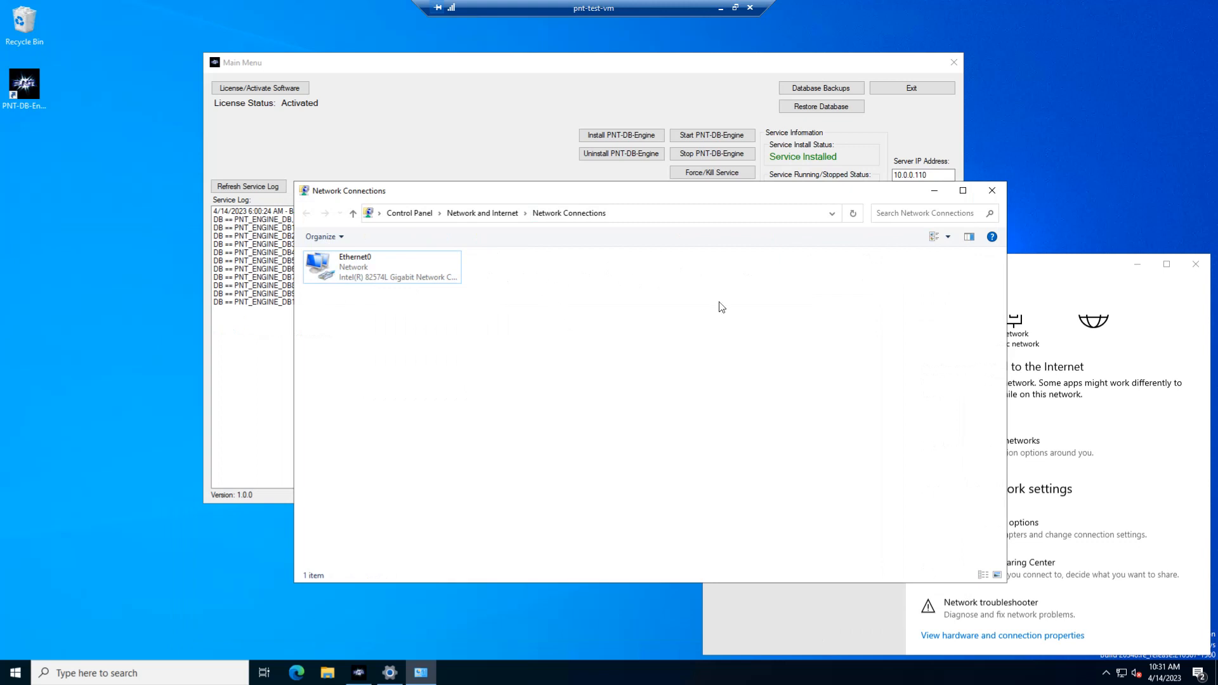
right_click(346, 273)
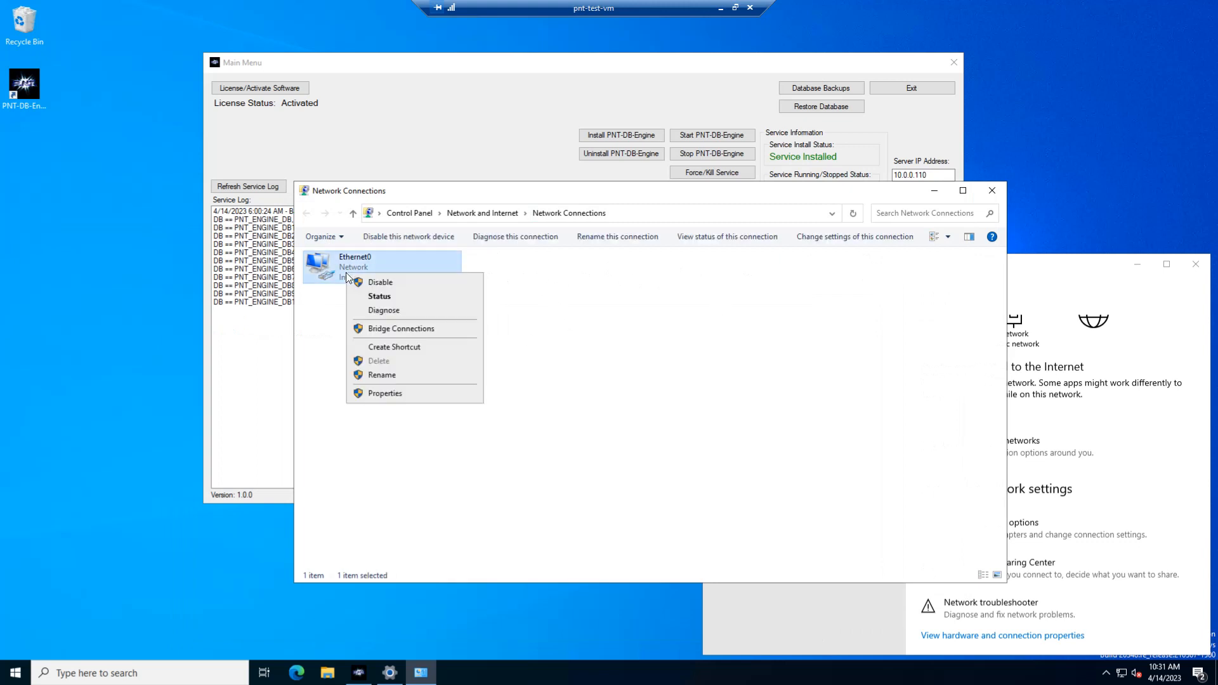
left_click(385, 394)
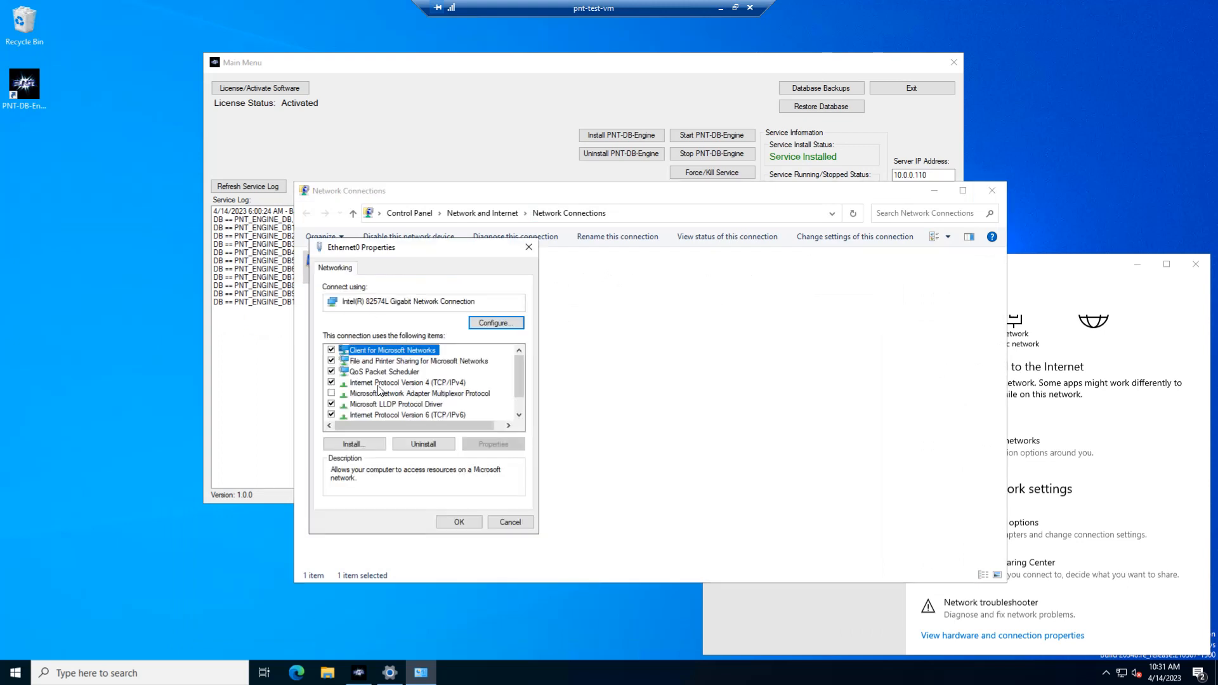
left_click(380, 383)
left_click(484, 451)
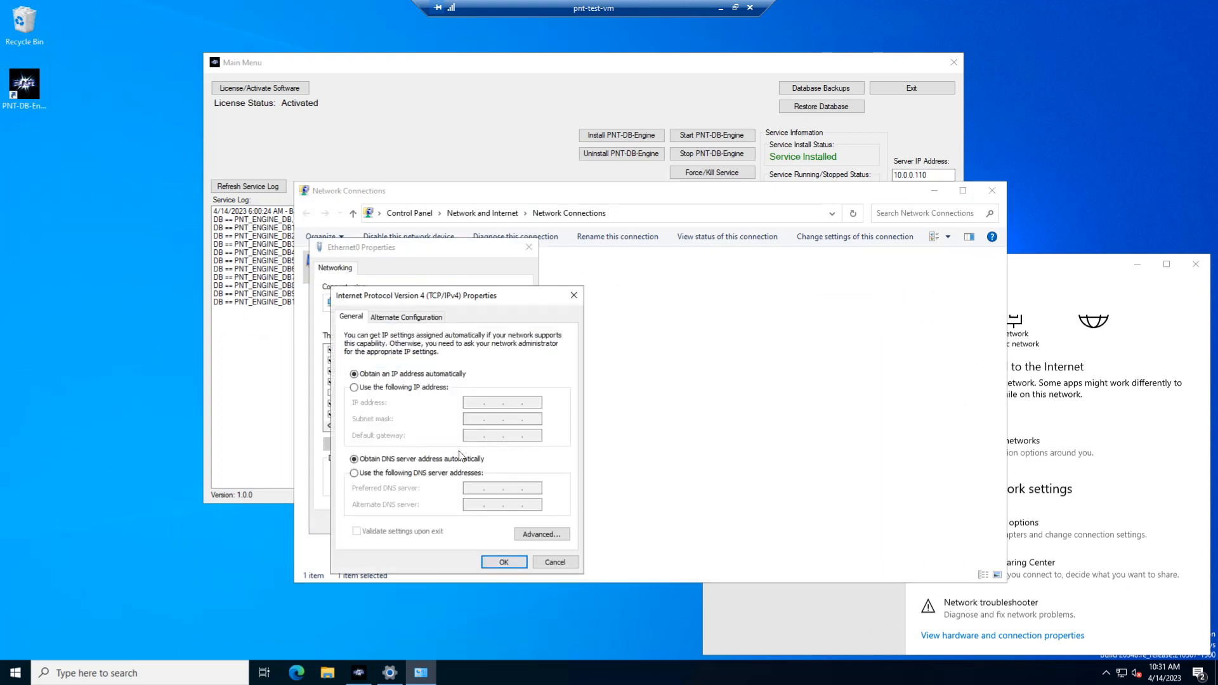
left_click_drag(431, 303, 619, 279)
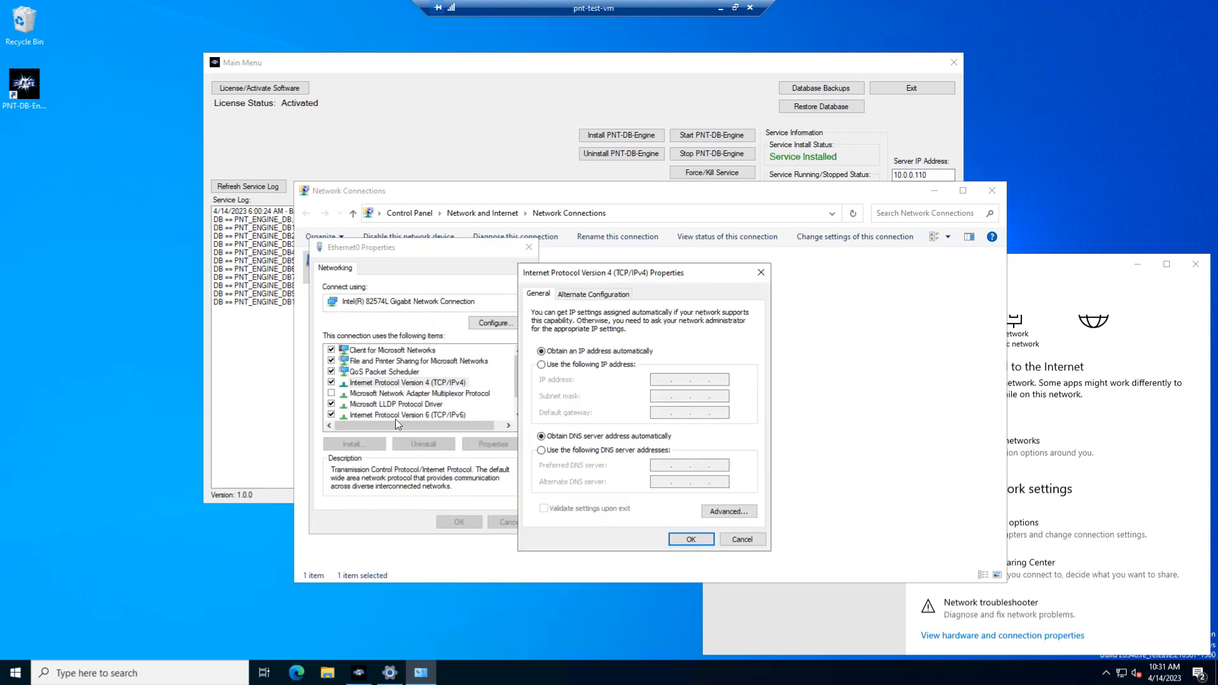
Assign a static IP address of 10.0.0.200 with subnet mask 255.255.255.0 and default gateway 10.0.0.1.
left_click(573, 365)
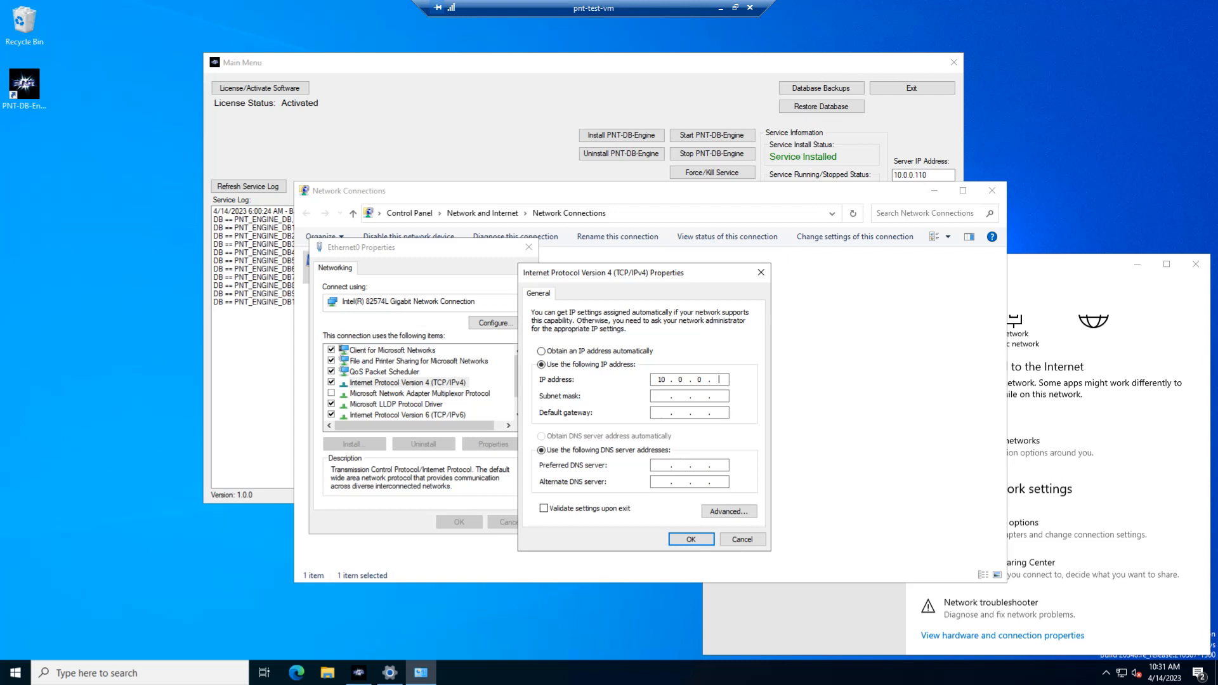
type("00")
key("Tab")
type("255255255")
key("Tab")
type("10.")
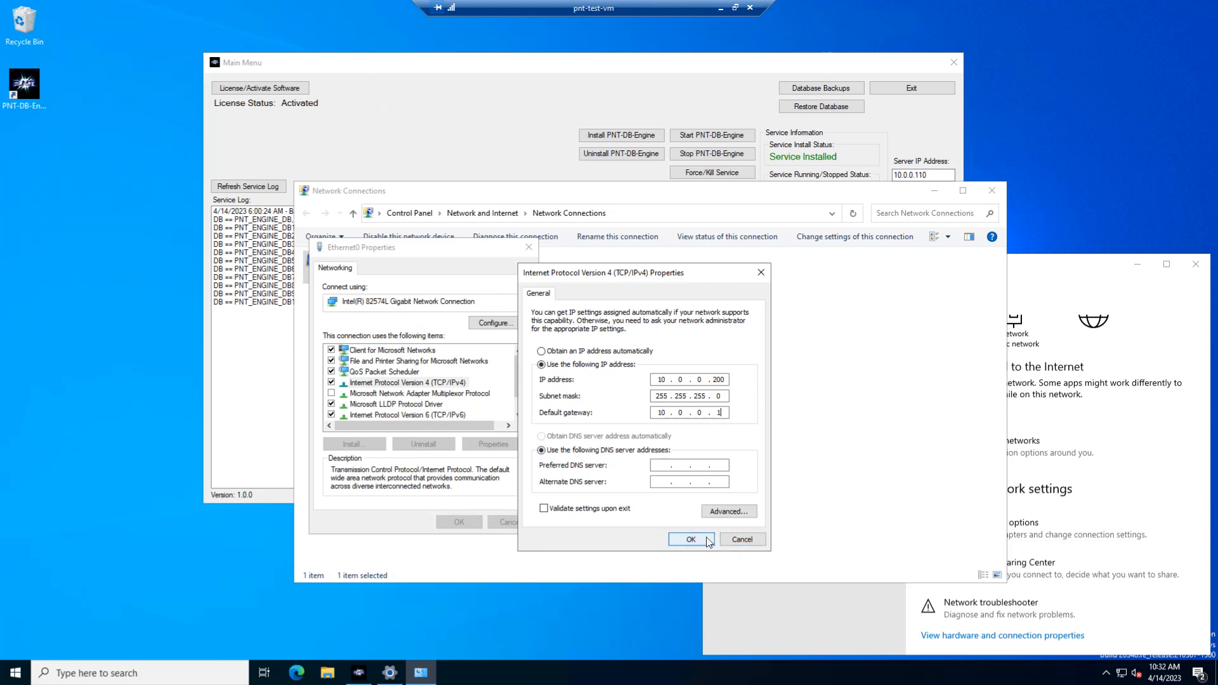
Set the DNS servers to 10.0.0.1 and 8.8.8.8 and apply the Ethernet0 adapter settings.
left_click(661, 466)
type("8 . 85 . 8 .")
key("shift+Tab")
key("Tab")
type("8.8.8")
left_click(706, 542)
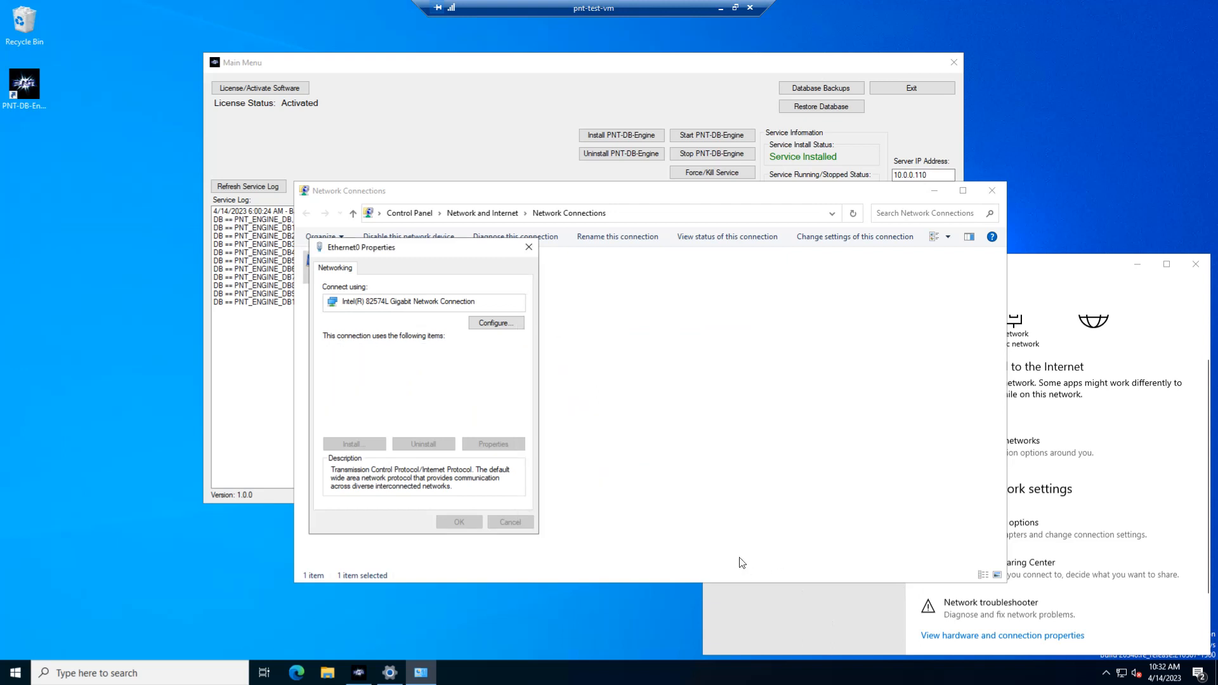
left_click(455, 519)
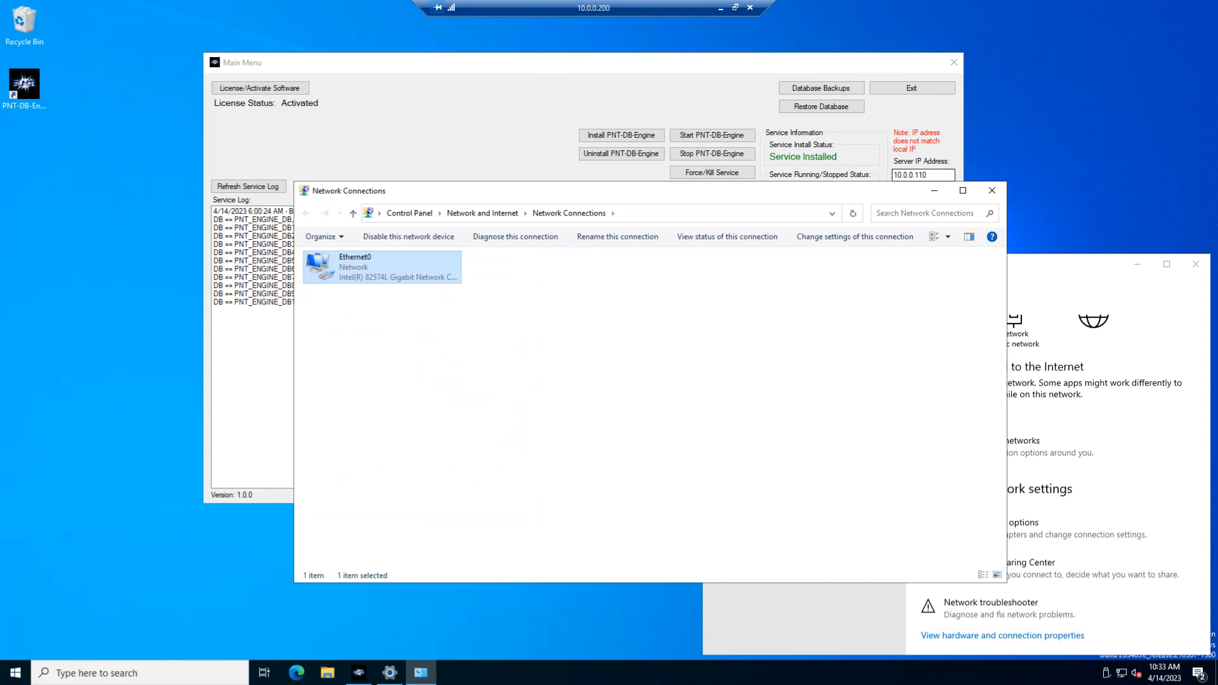
Check the IPv4 address in the Ethernet0 connection details, then close the network and settings windows.
left_click_drag(879, 193, 775, 205)
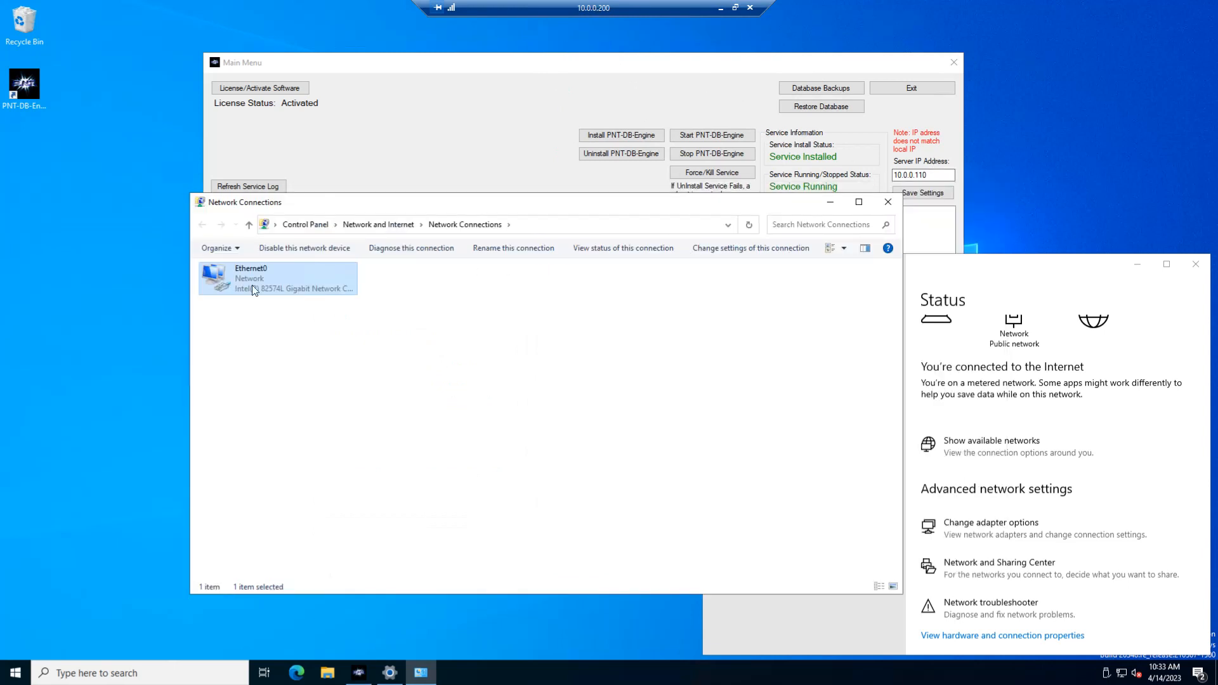
double_click(254, 290)
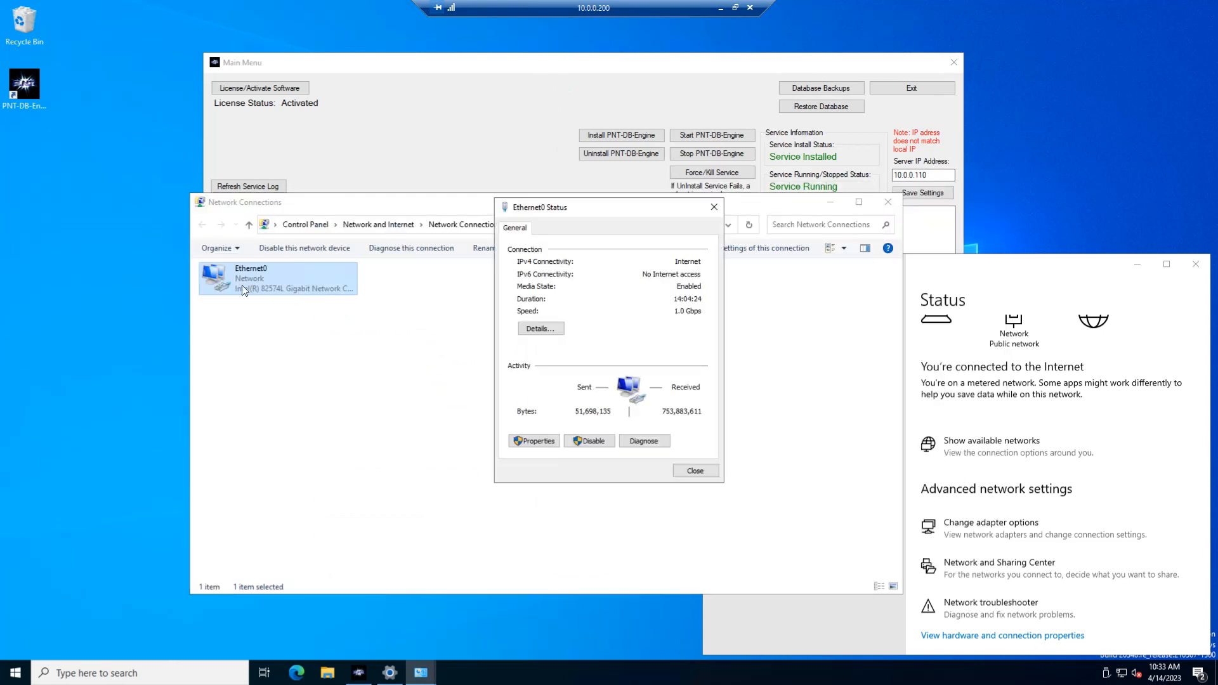
left_click(556, 331)
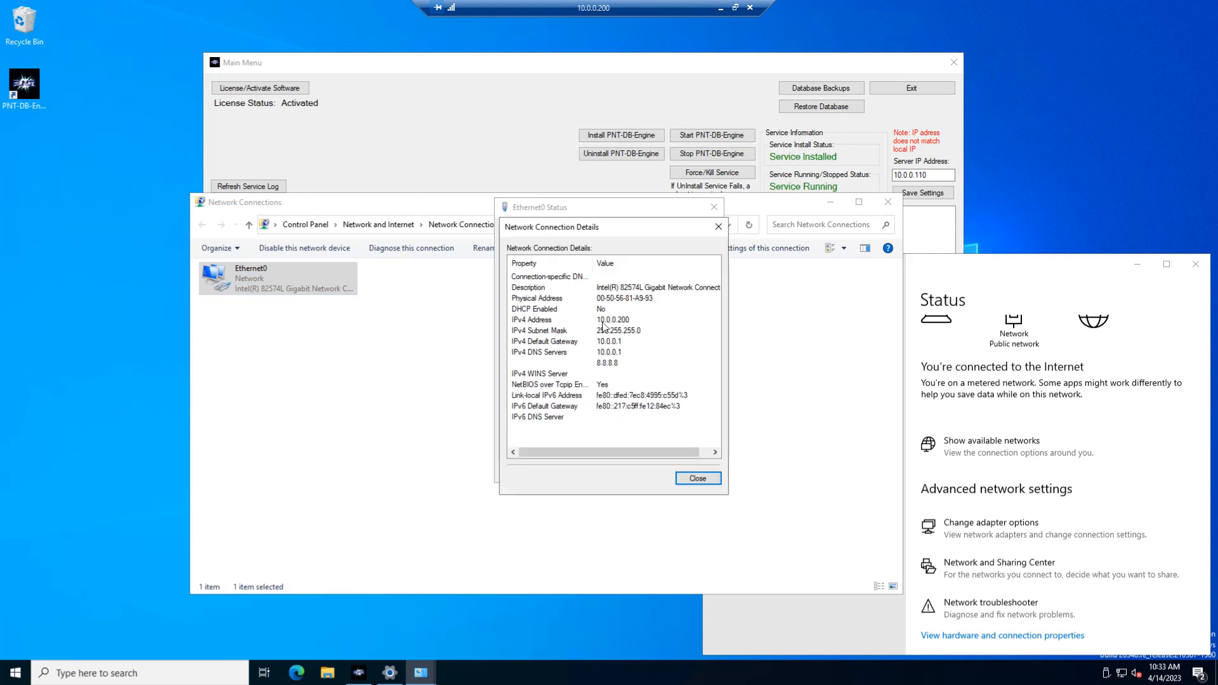
left_click(692, 477)
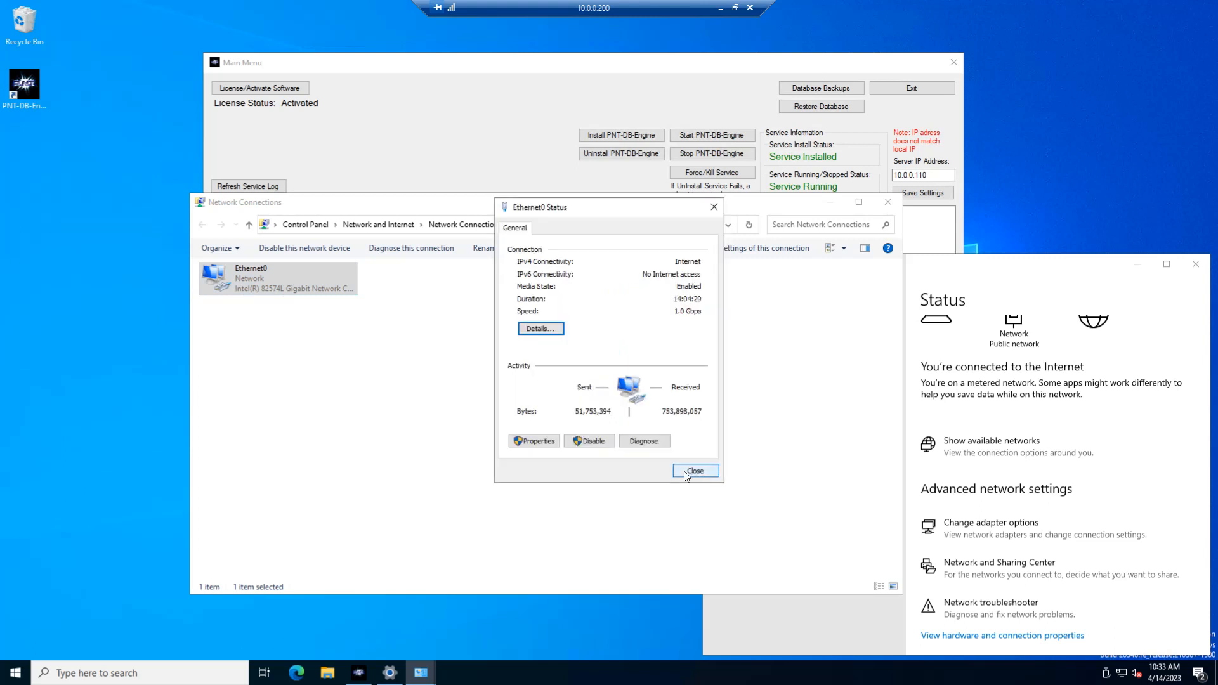
left_click(685, 475)
left_click(887, 202)
left_click(1196, 264)
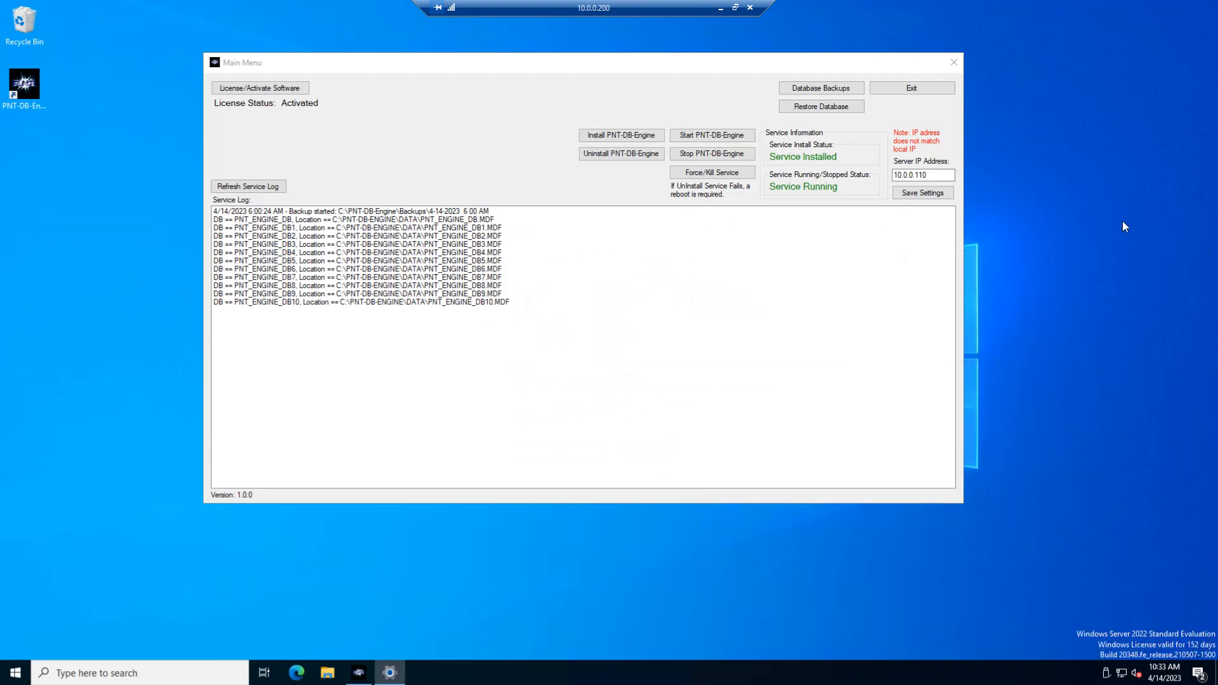
Set the PNT-DB-Engine server IP address to 10.0.0.200 and save the settings.
left_click_drag(710, 67, 665, 102)
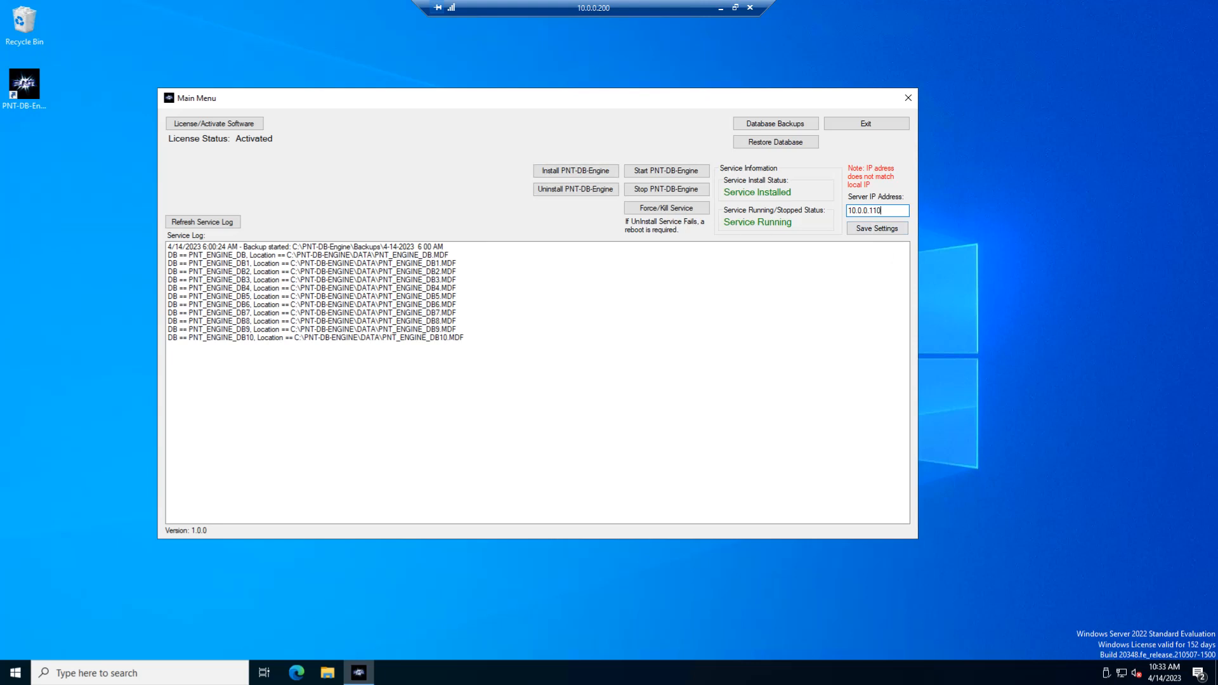
key("BackSpace")
key("BackSpace")
type("200")
left_click(864, 233)
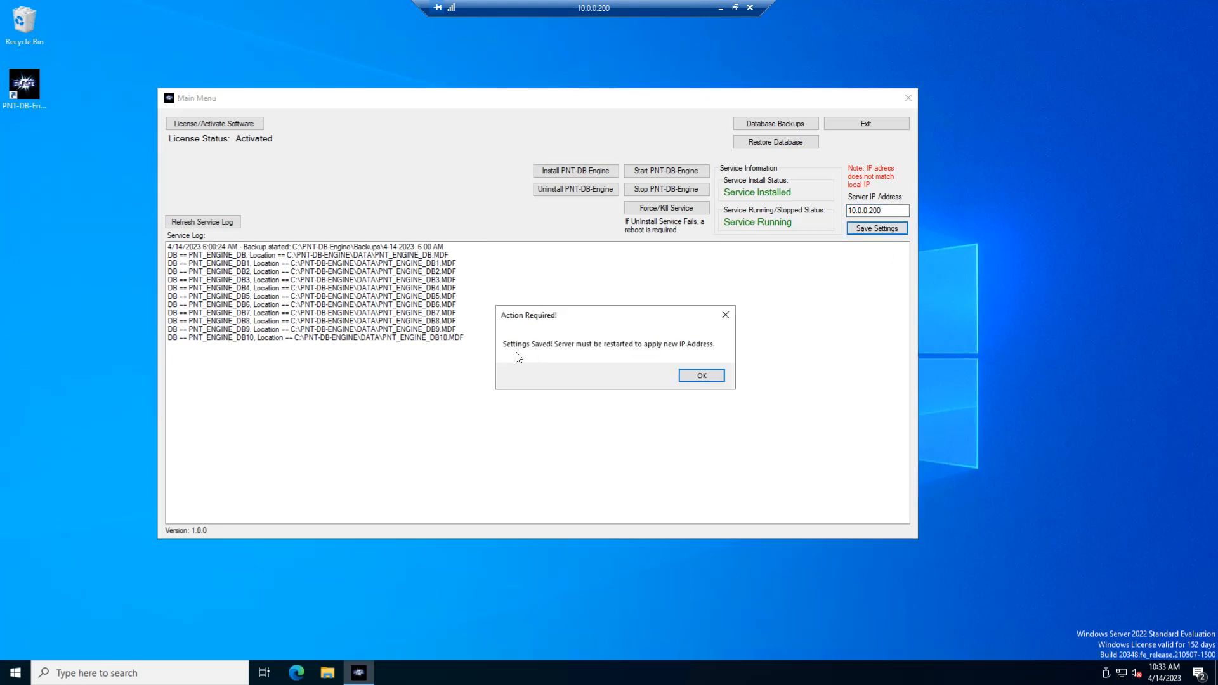
Dismiss the saved-settings notice, then uninstall and reinstall the PNT-DB-Engine service to apply the new IP address.
left_click(703, 379)
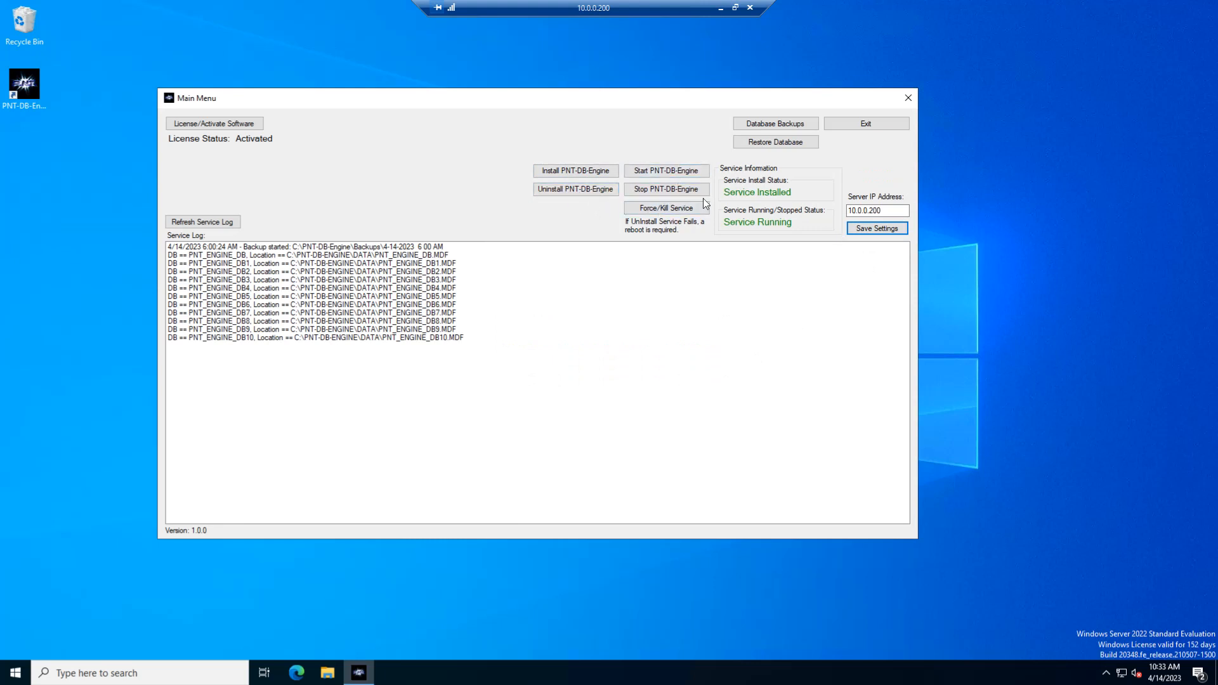
left_click(573, 191)
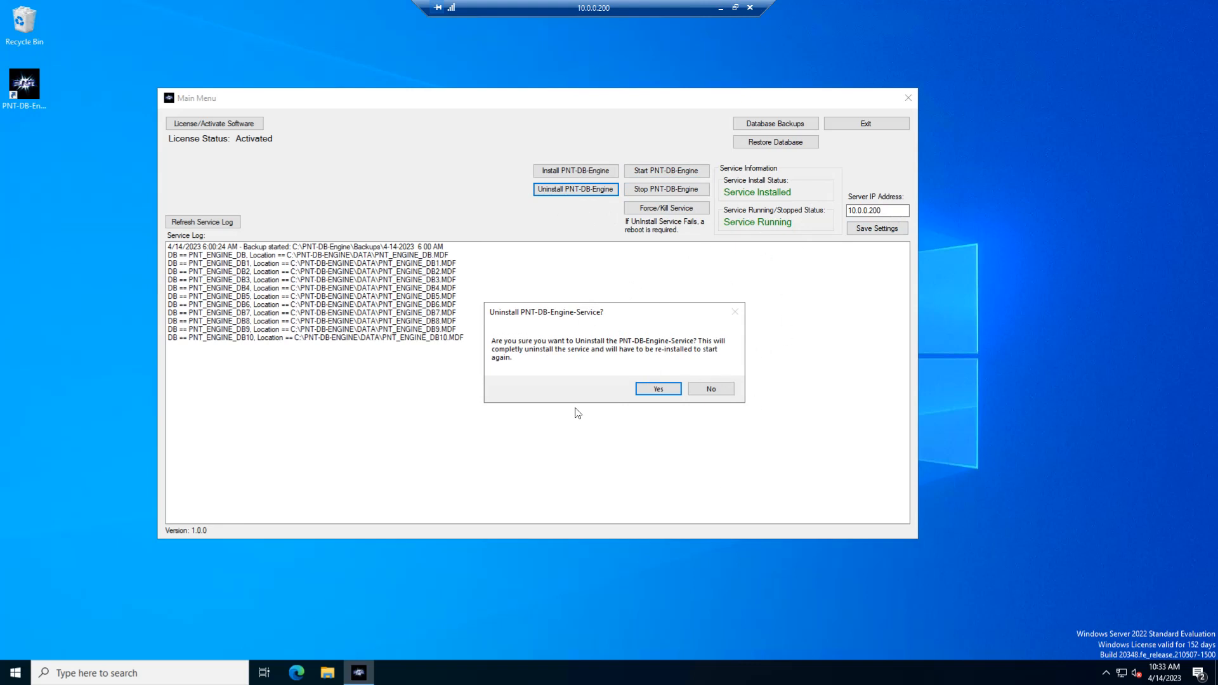
left_click(654, 392)
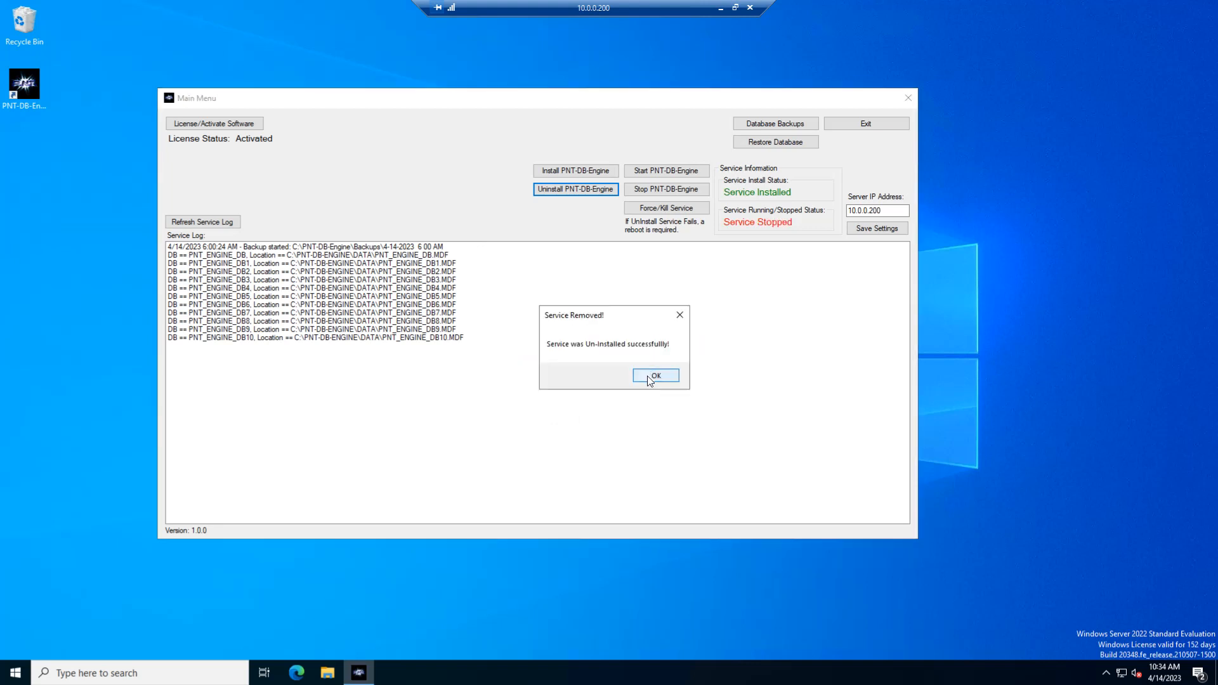
left_click(651, 379)
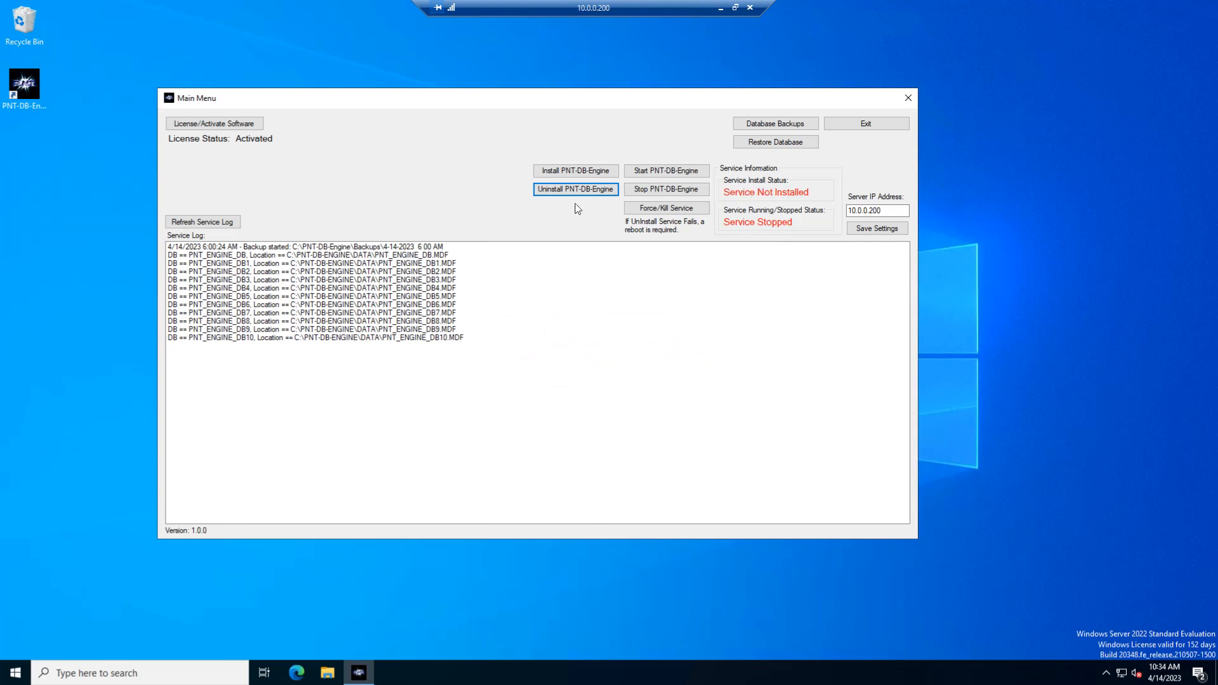
left_click(557, 173)
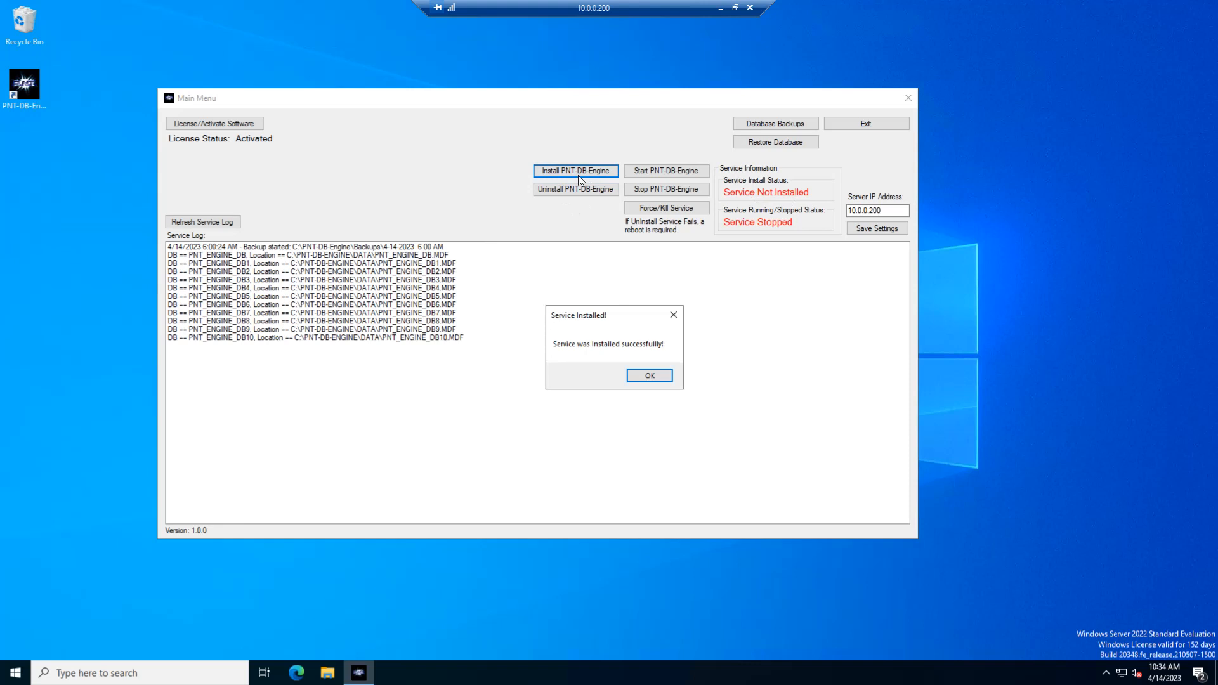
left_click(647, 377)
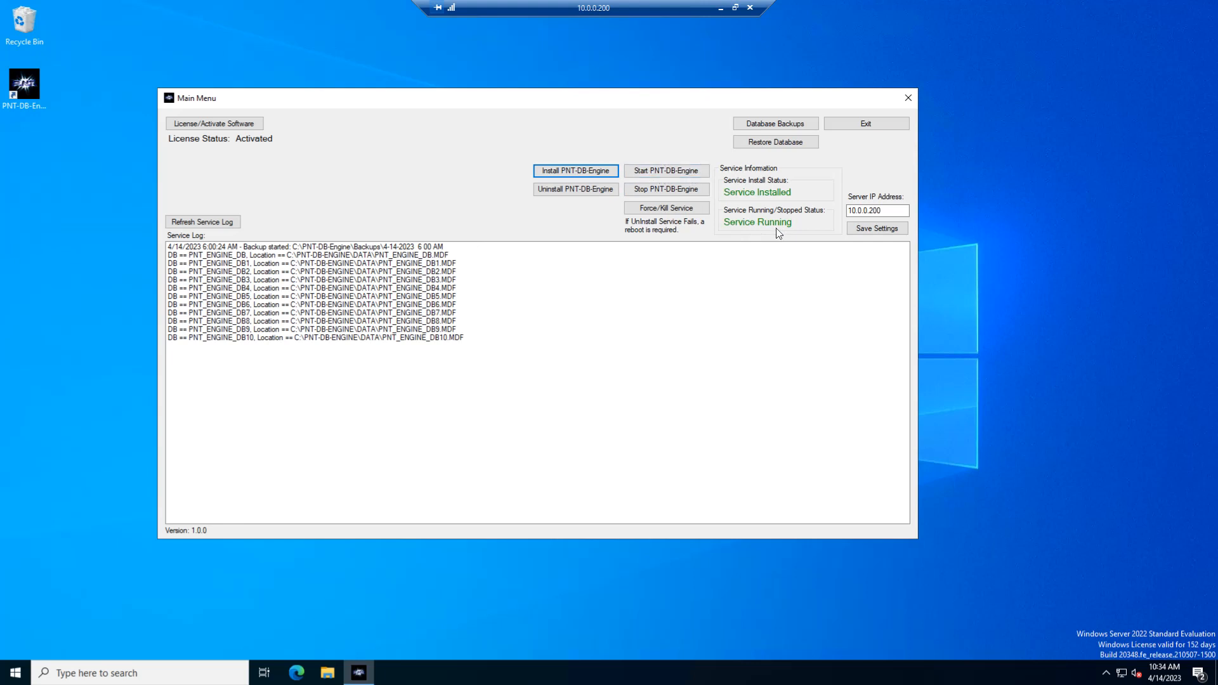
Refresh the service log and check its latest entries for the service stop and the data and file server starts.
left_click(218, 228)
left_click(631, 376)
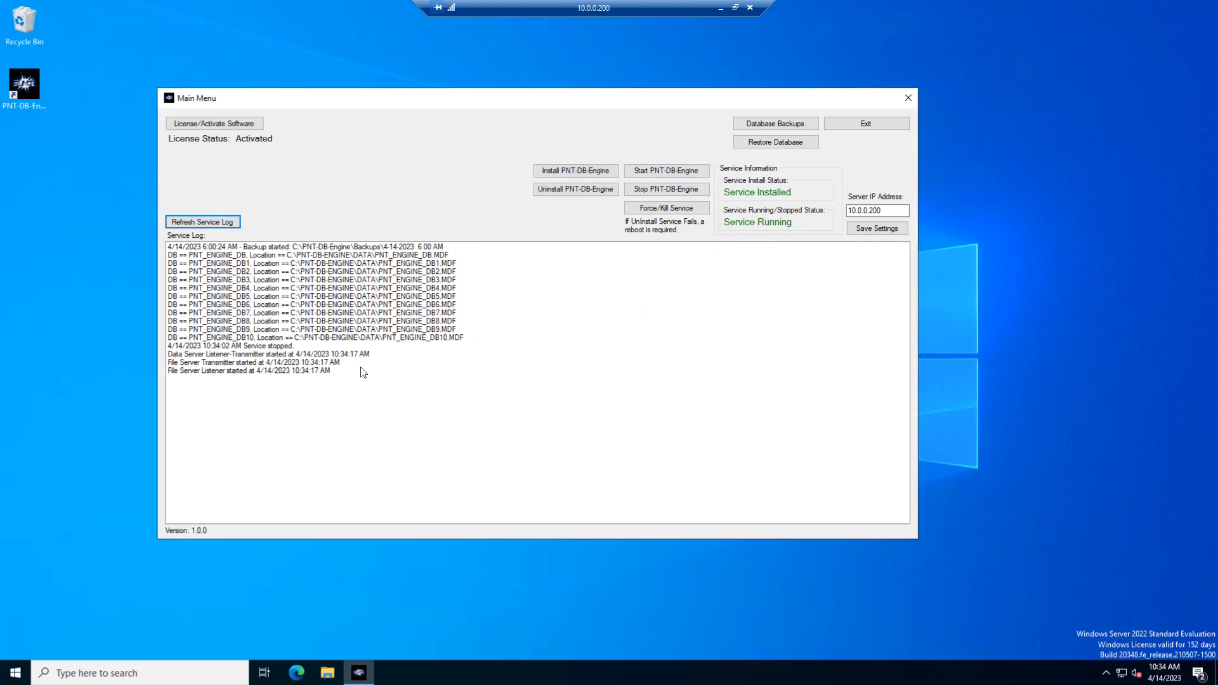
left_click(232, 347)
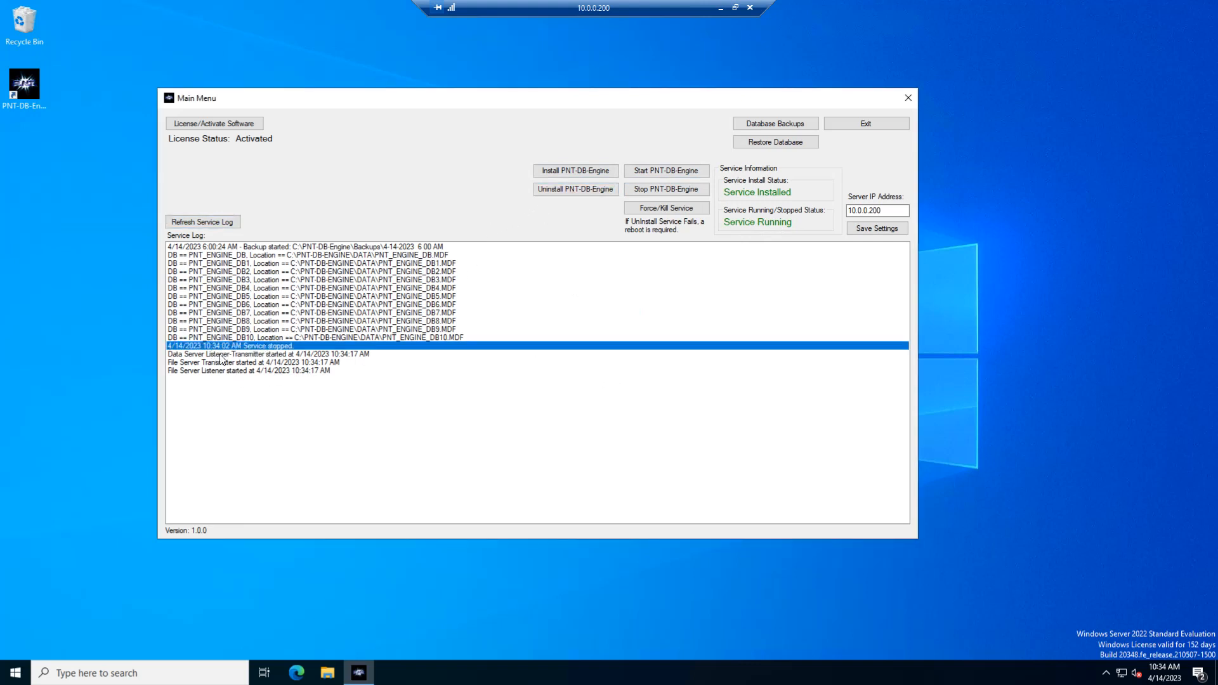
left_click(223, 355)
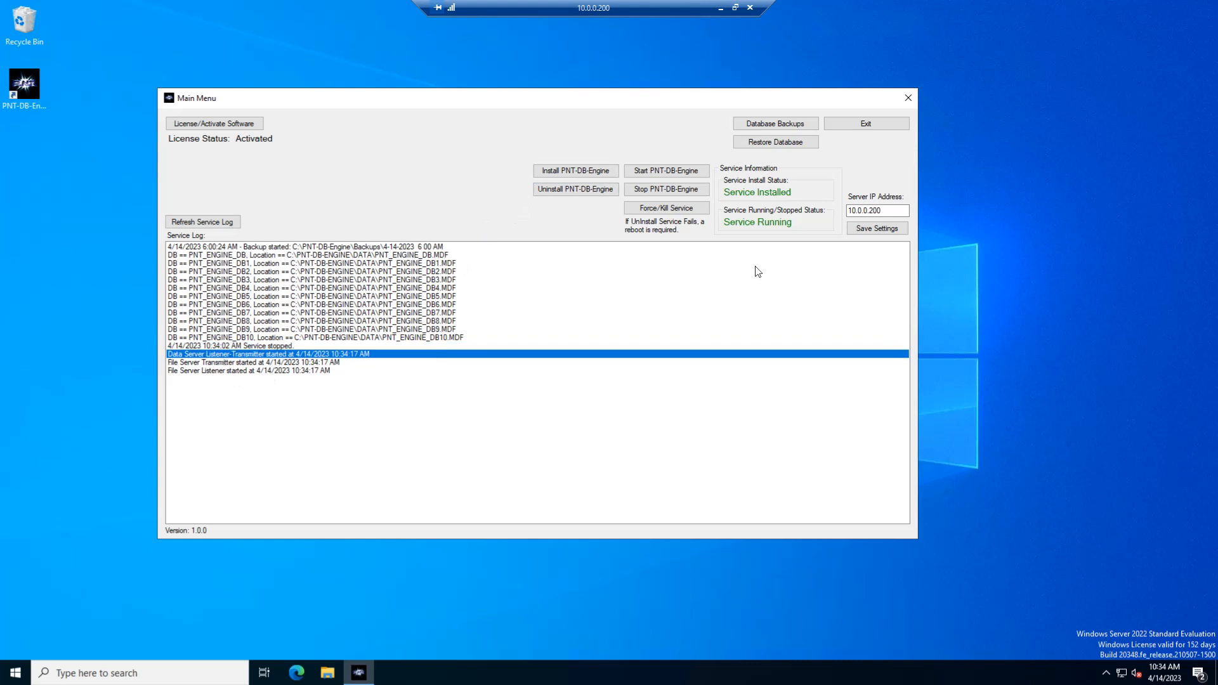
left_click(245, 362)
left_click(242, 371)
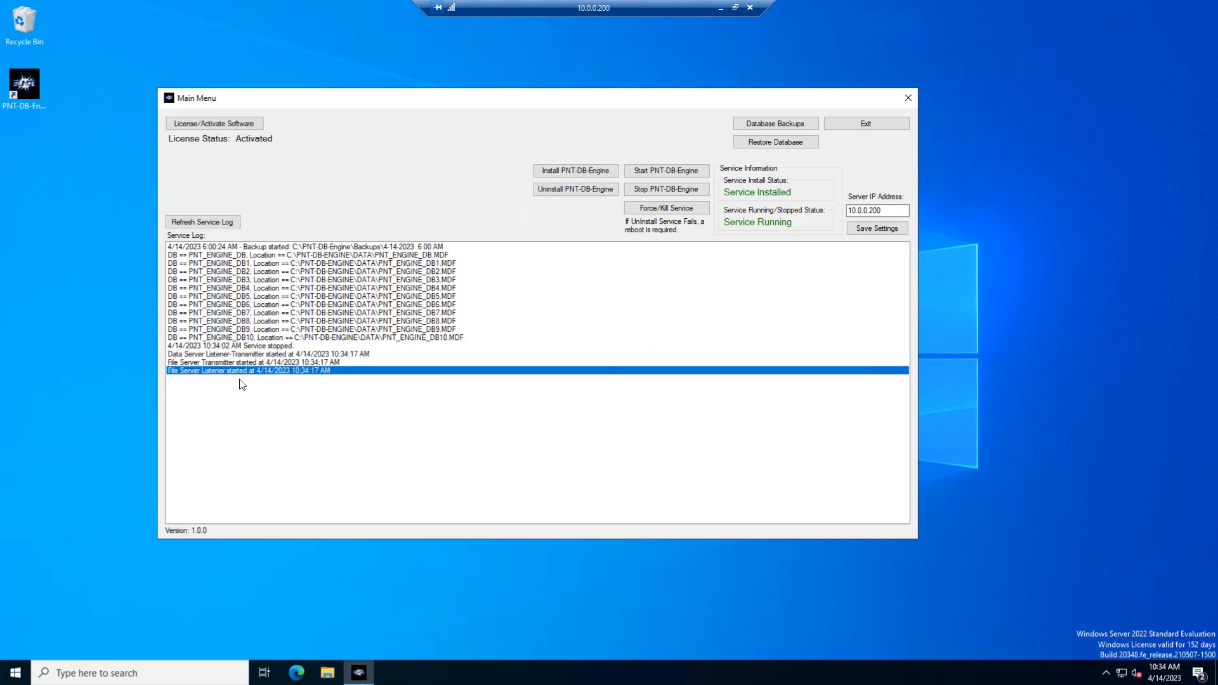
left_click(194, 224)
left_click(619, 377)
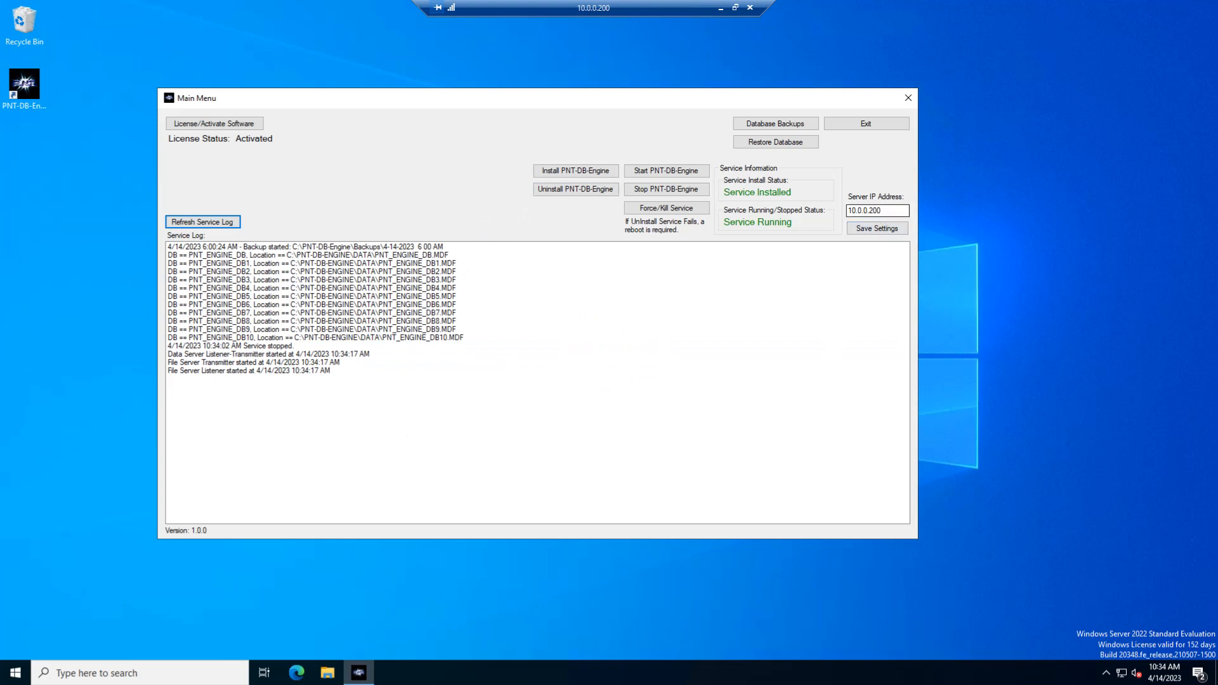
left_click(890, 210)
left_click_drag(425, 103, 459, 81)
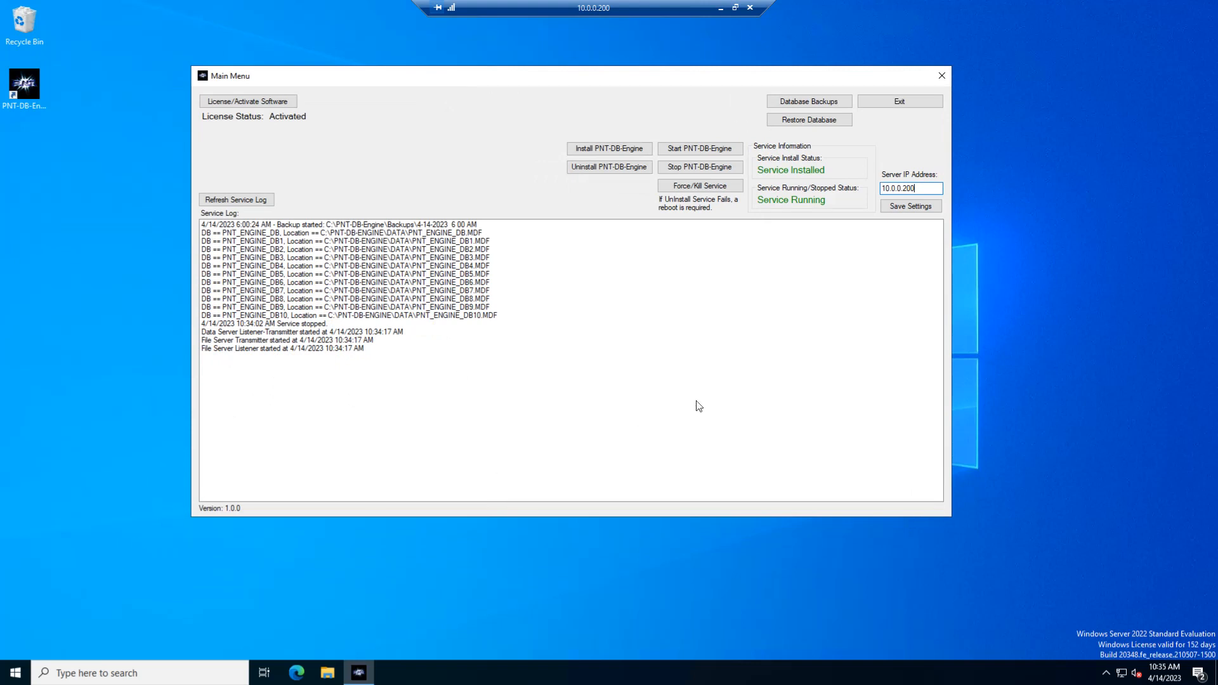
Search Windows for "fire", open Windows Defender Firewall with Advanced Security and maximise its window.
left_click(16, 673)
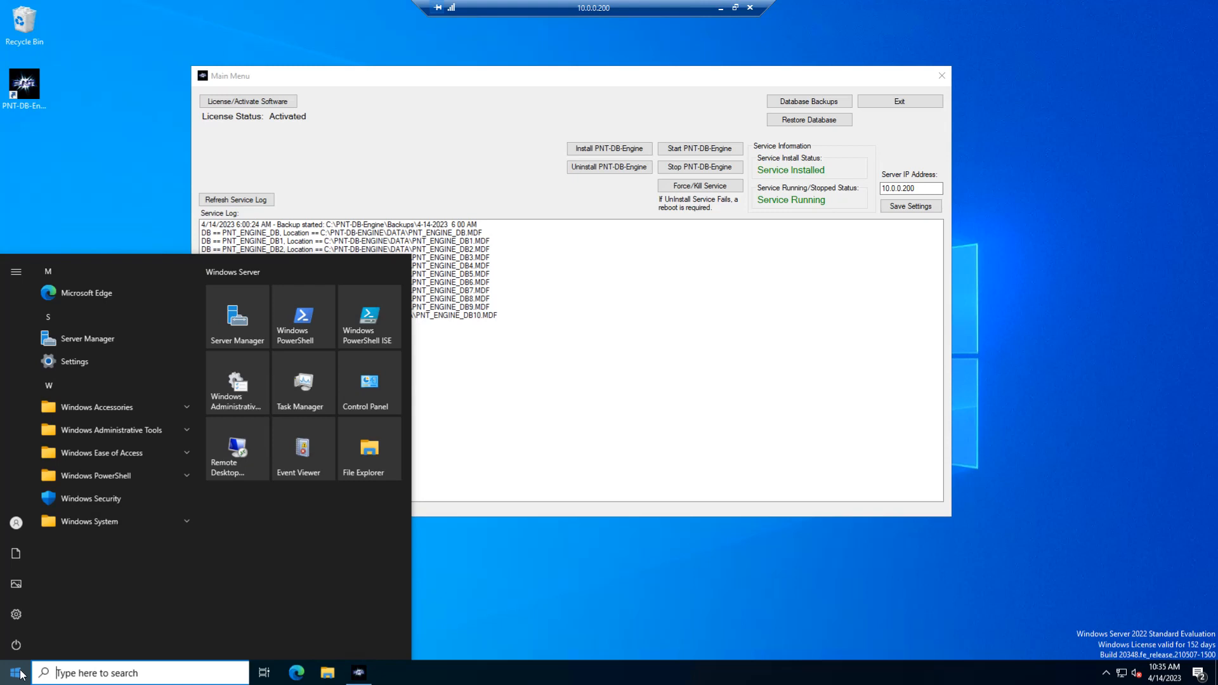
type("fire")
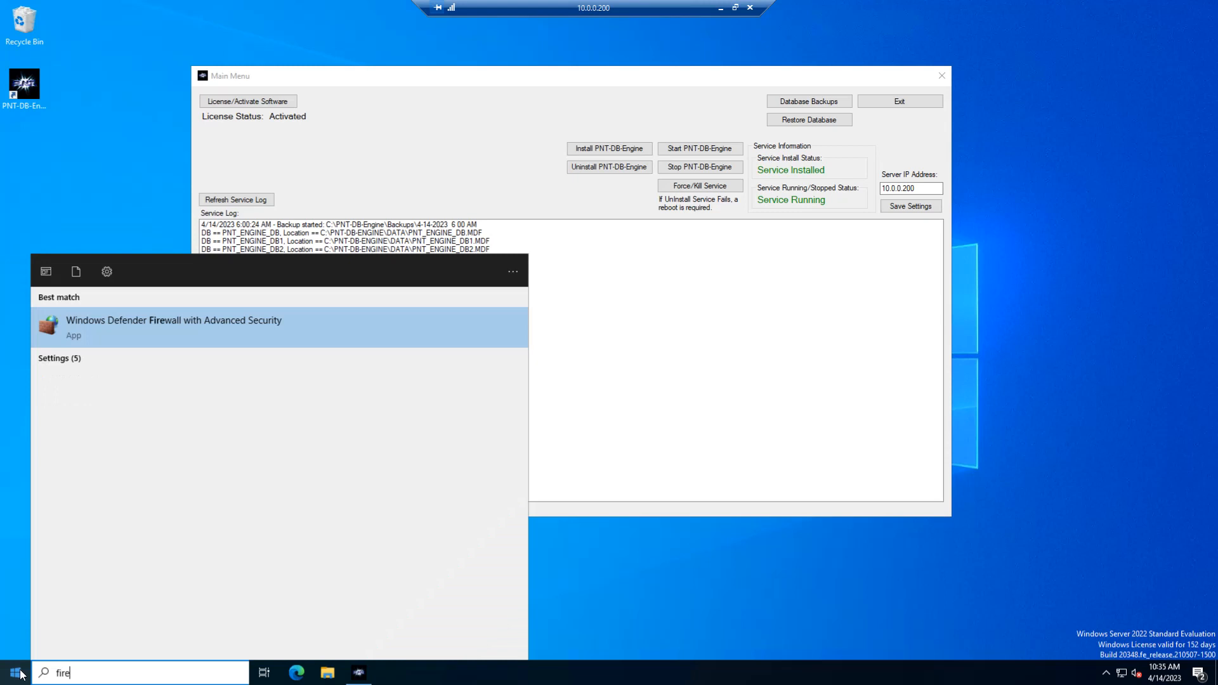
key("Return")
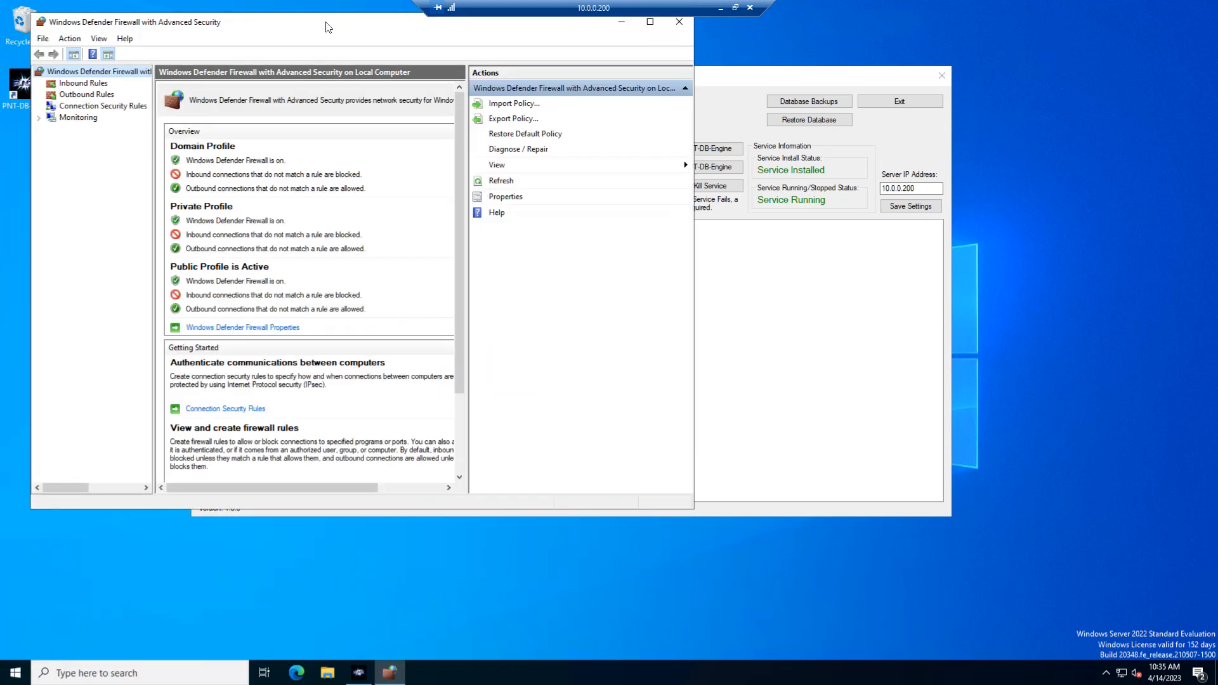
double_click(326, 27)
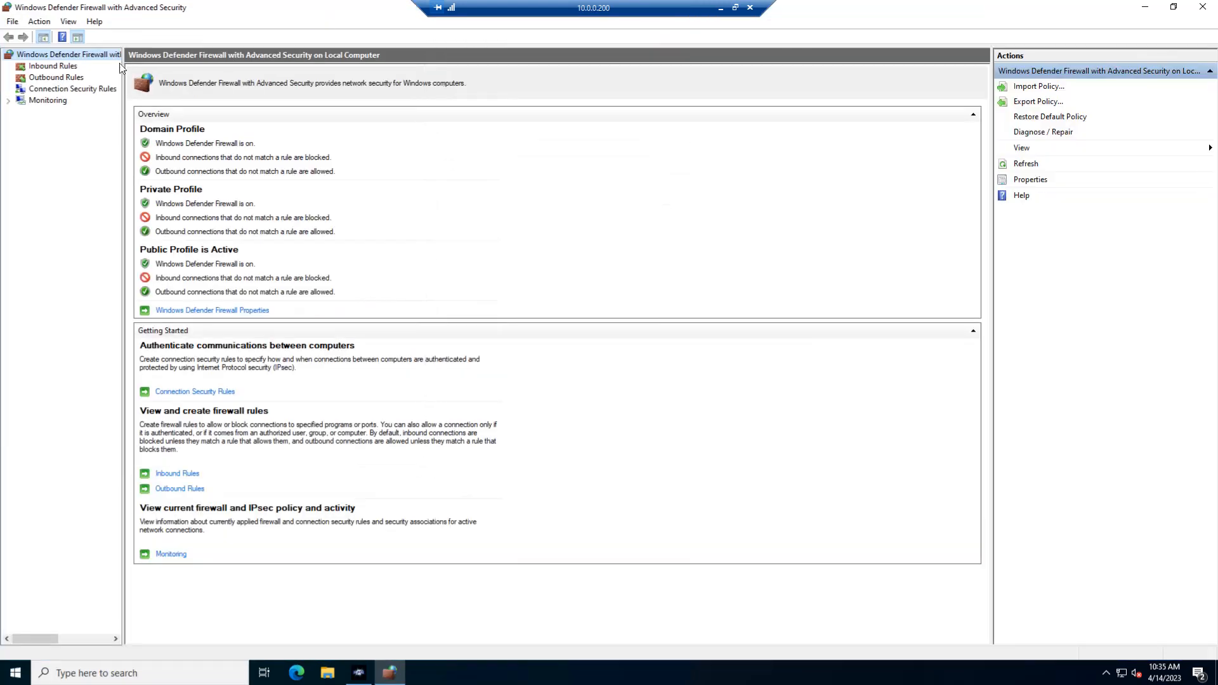
Examine the inbound PNT-DB-Engine firewall rules for ports 50124, 50125 and 50126 over TCP and UDP.
left_click(38, 66)
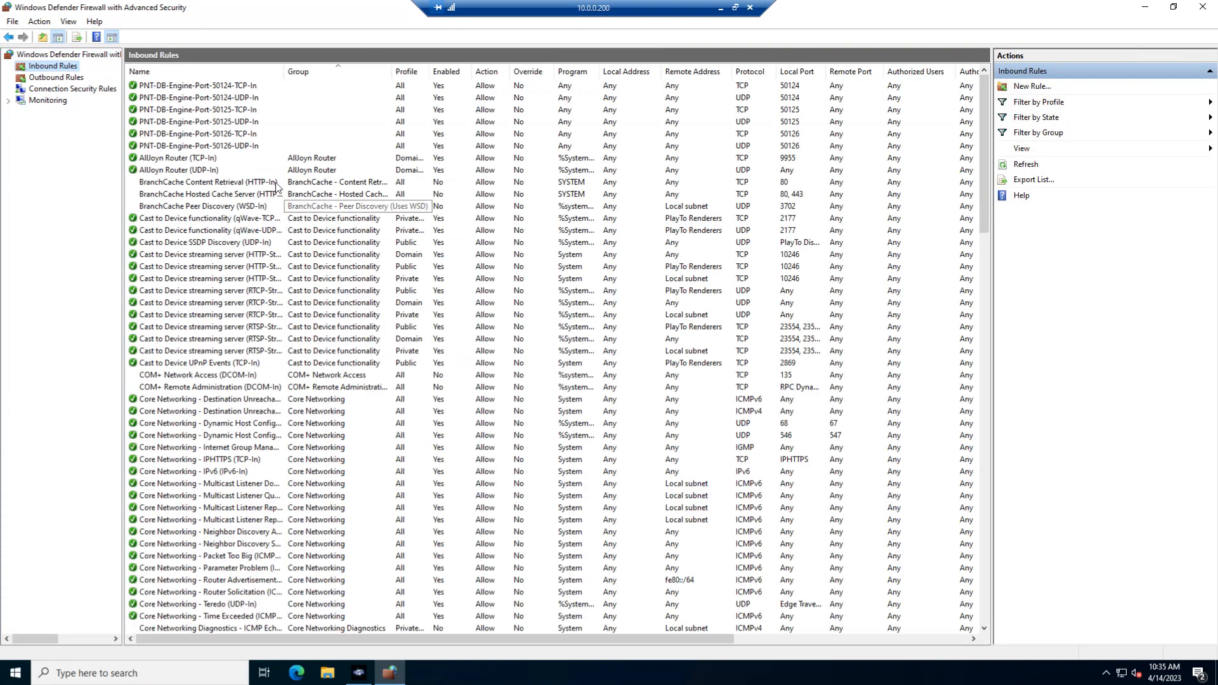
left_click(210, 146)
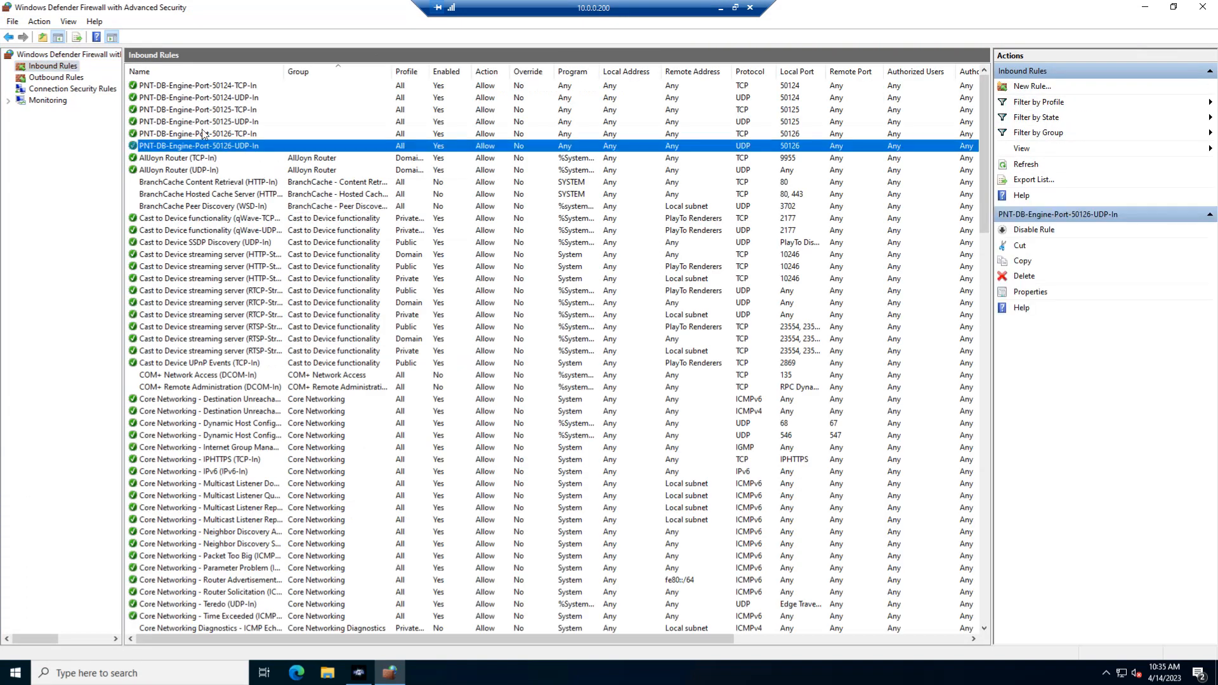
left_click(220, 87)
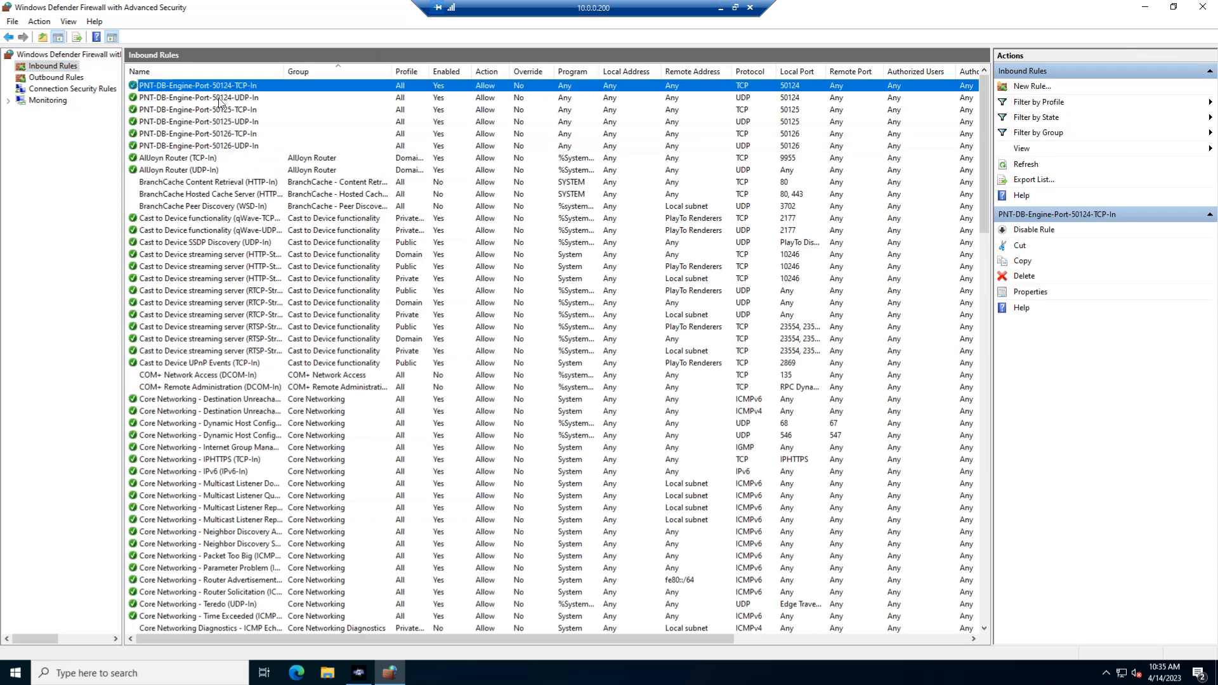
left_click(220, 98)
left_click(220, 135)
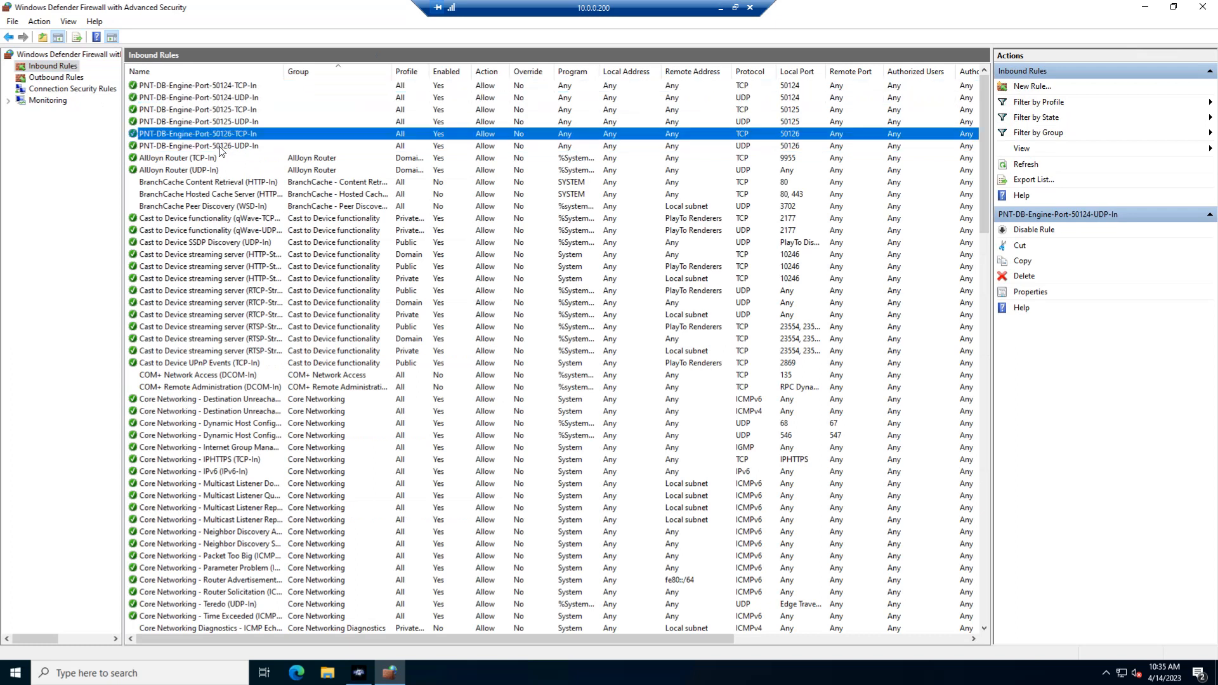
left_click(221, 147)
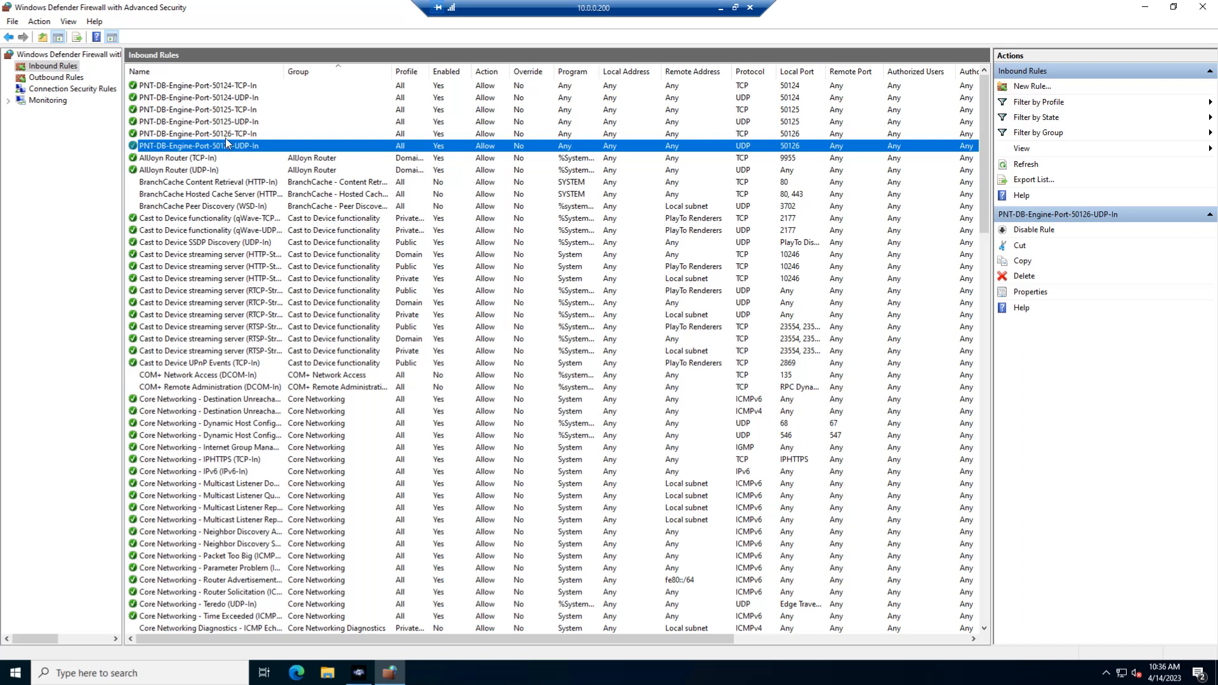
left_click(232, 99)
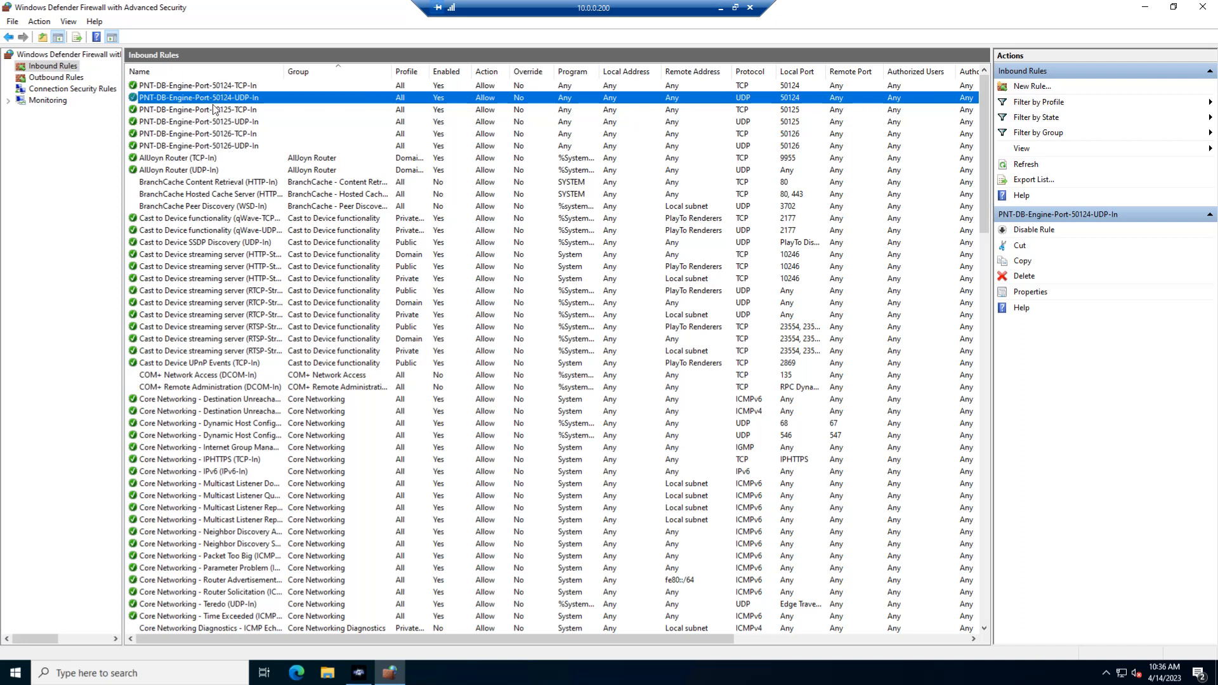
left_click(215, 146)
left_click(227, 88)
left_click(228, 100)
left_click(232, 111)
left_click(230, 121)
left_click(230, 133)
left_click(231, 145)
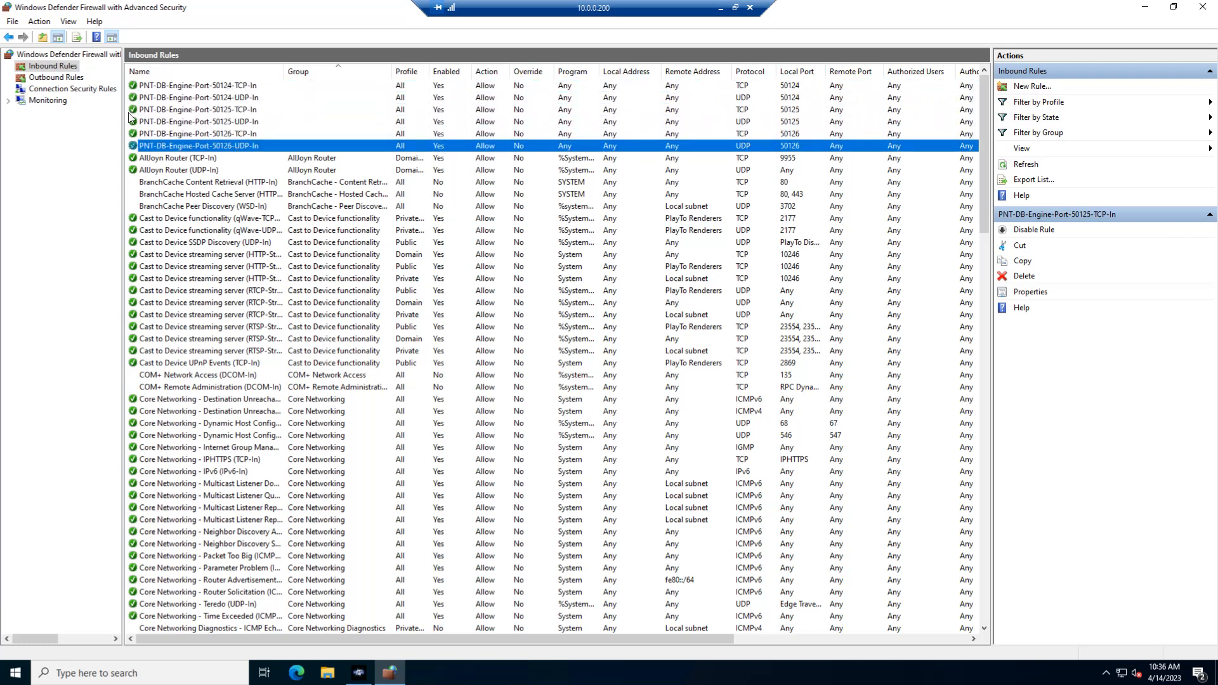
Examine the outbound PNT-DB-Engine firewall rules for ports 50124, 50125 and 50126.
left_click(58, 78)
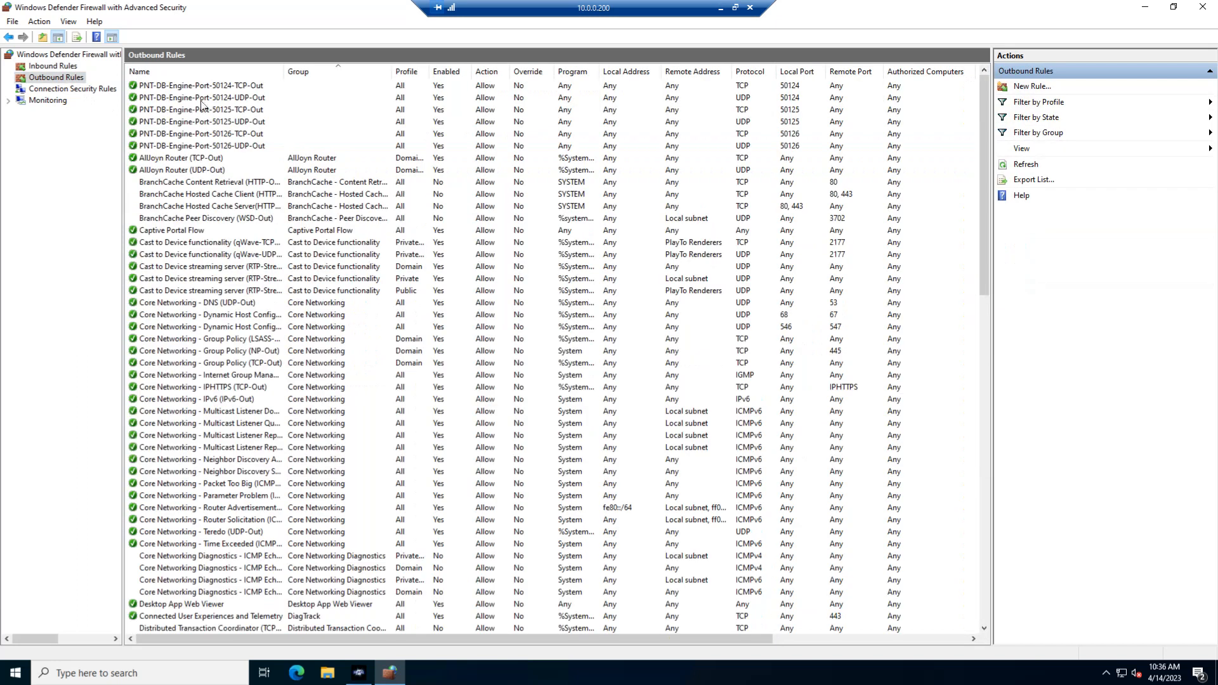
left_click(200, 99)
left_click(204, 110)
left_click(209, 122)
left_click(213, 134)
left_click(213, 146)
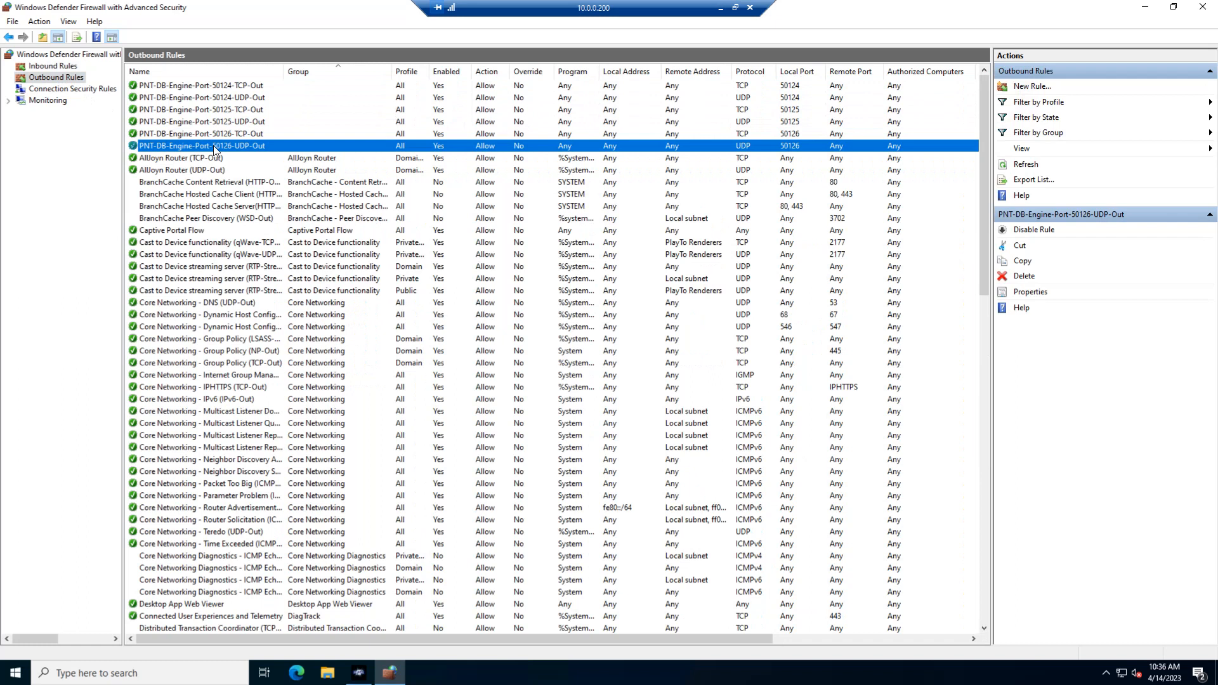
Look at the firewall's Domain Profile properties and close them without changing anything.
right_click(41, 79)
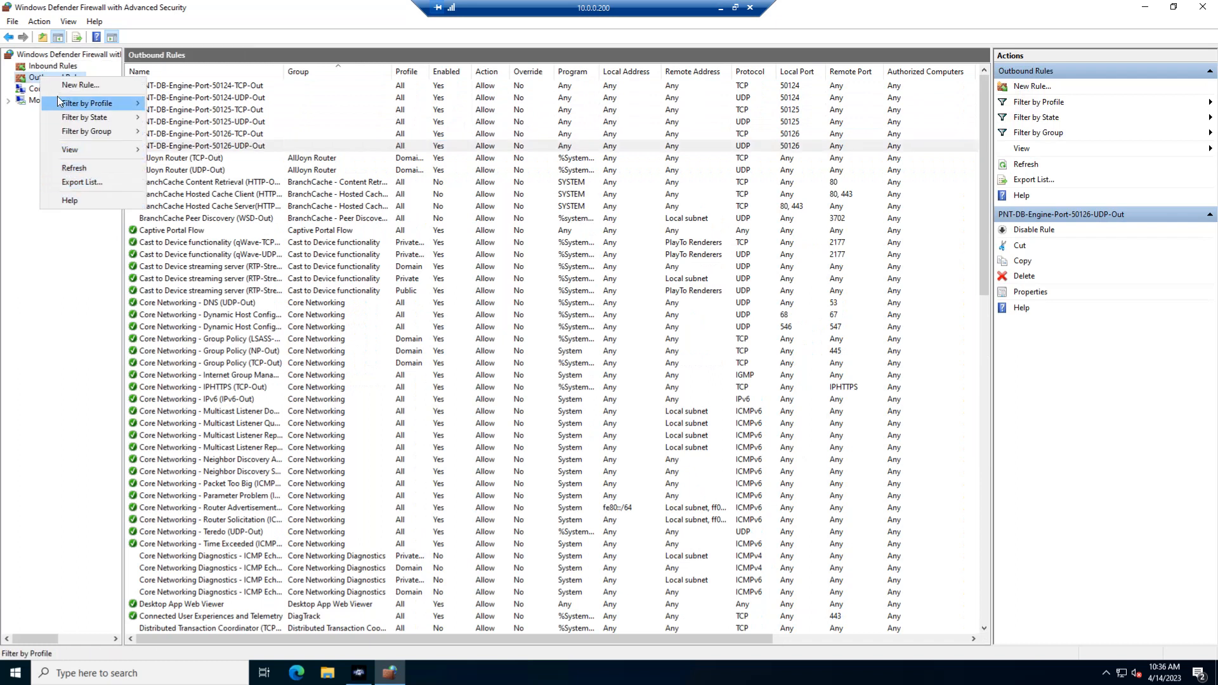
left_click(42, 79)
right_click(42, 58)
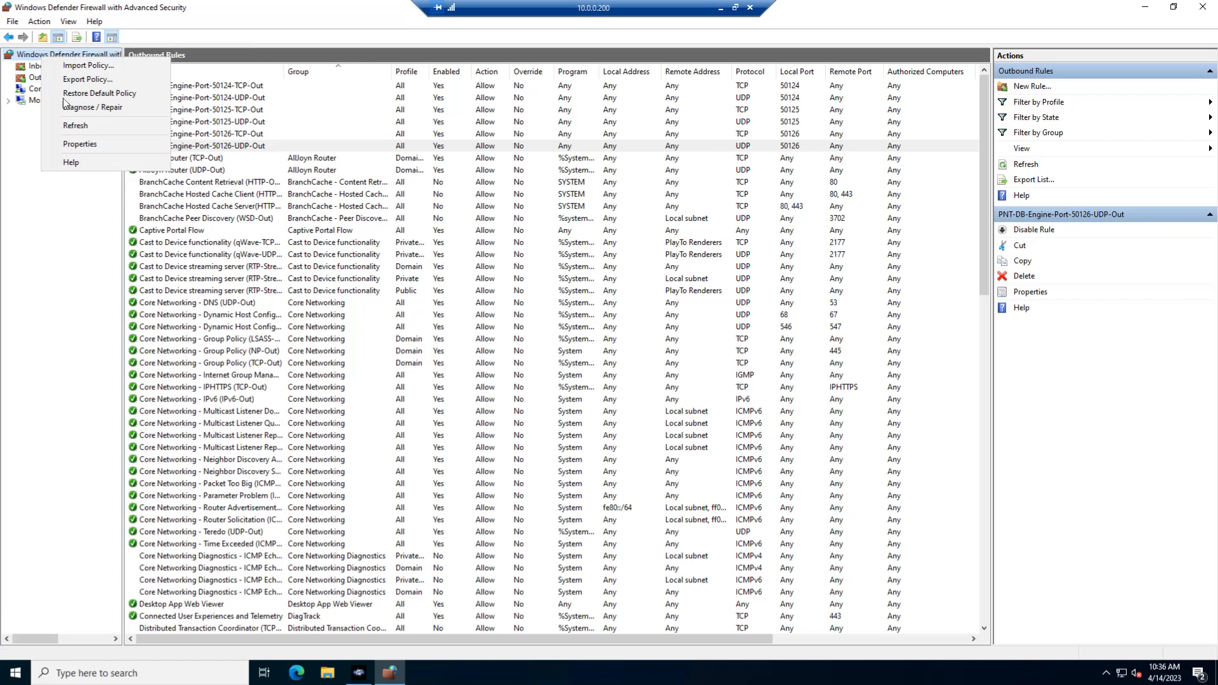
left_click(83, 145)
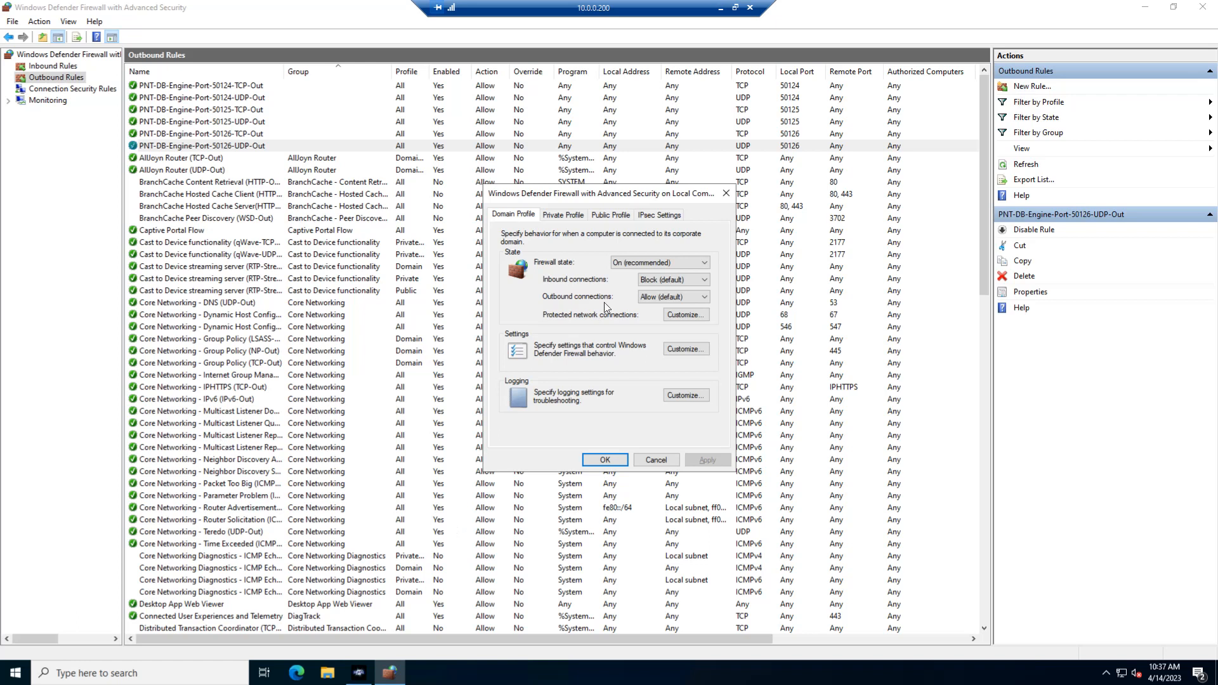
left_click(658, 460)
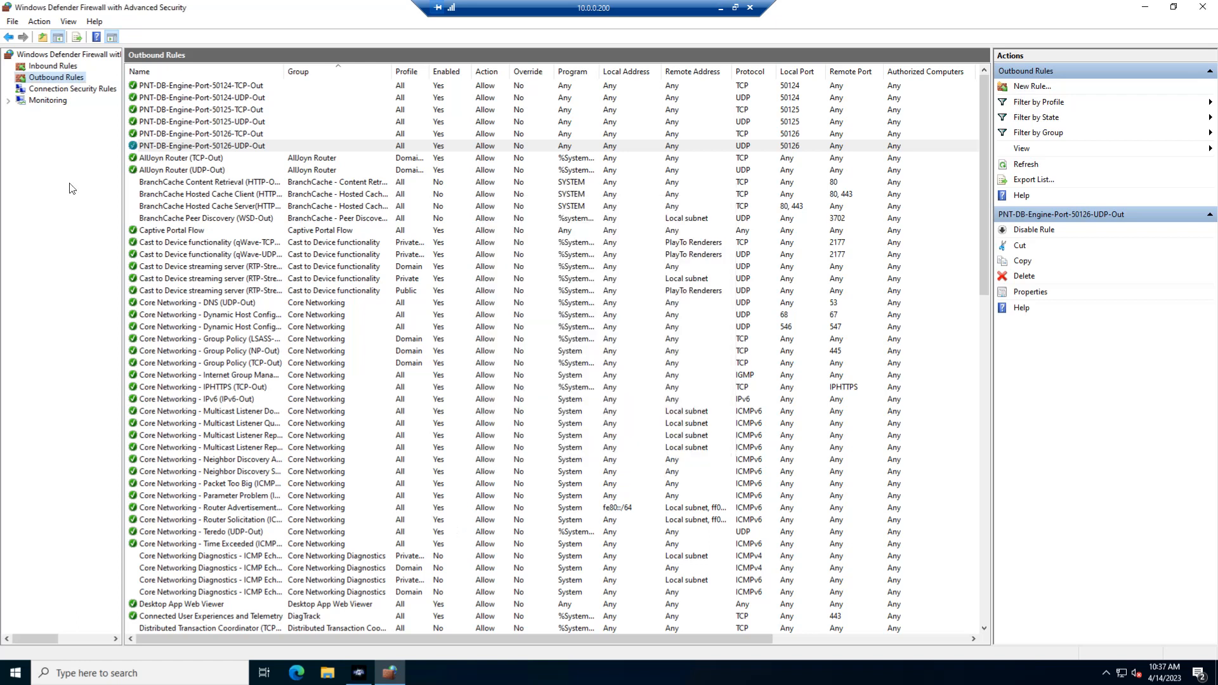
Create a new inbound rule of type Port that applies to TCP and specific local port 3089.
left_click(51, 72)
scroll(249, 565, "down", 15)
scroll(249, 565, "down", 20)
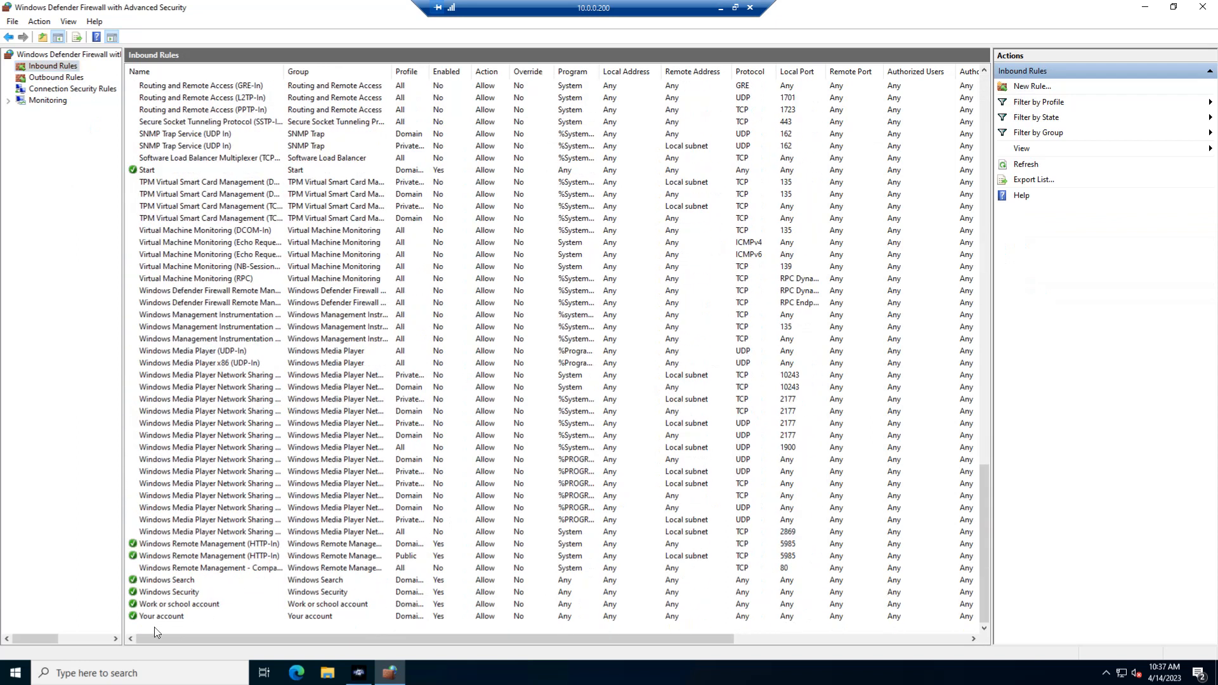
right_click(156, 632)
left_click(205, 472)
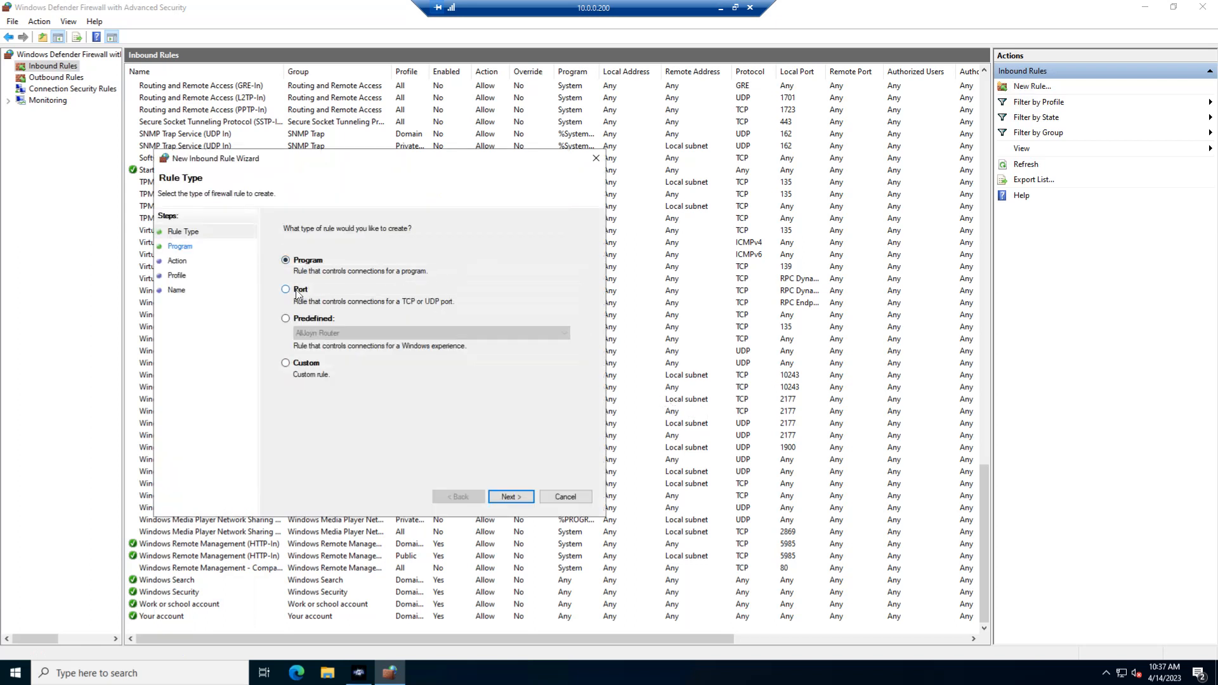
left_click(297, 290)
left_click(513, 498)
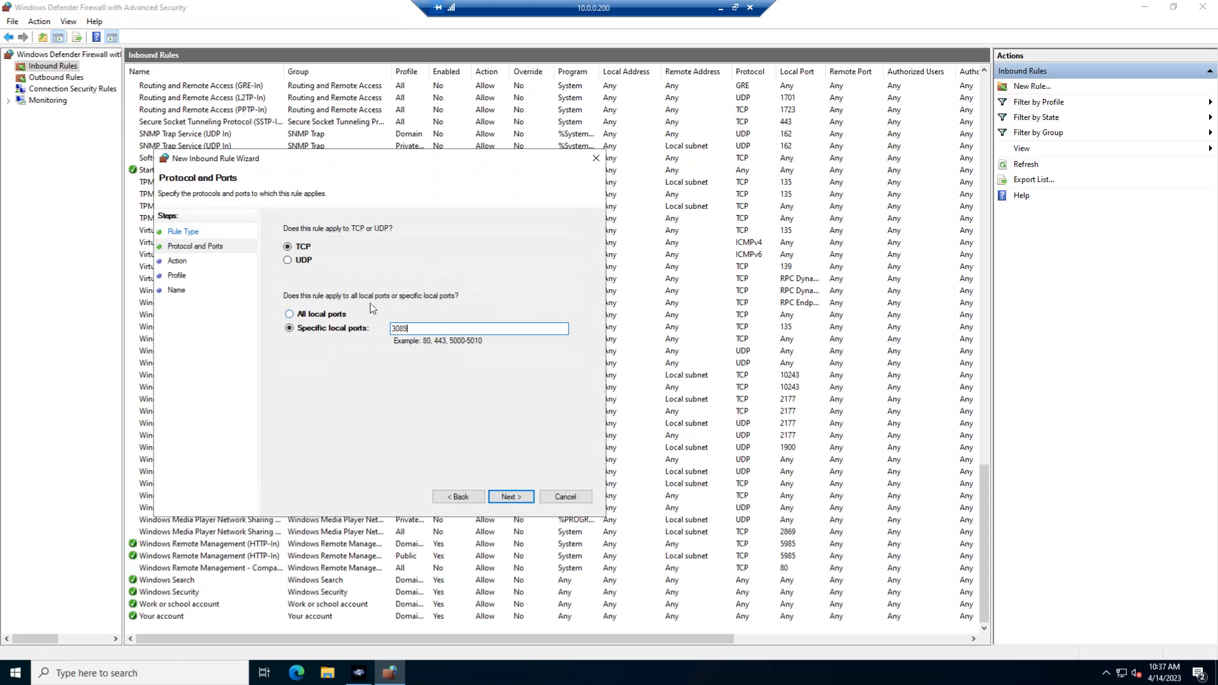
left_click(509, 498)
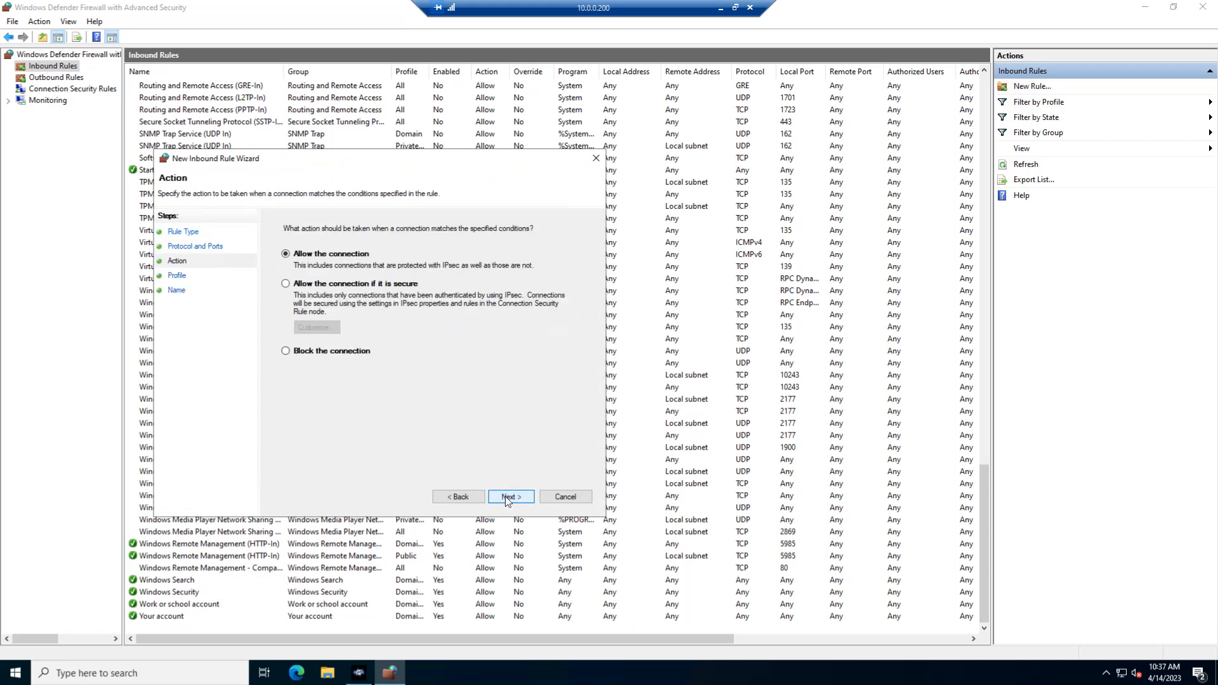
Allow the connection for all profiles, name the new inbound rule RDP with the description RDP, and finish creating it.
left_click(508, 497)
left_click(508, 497)
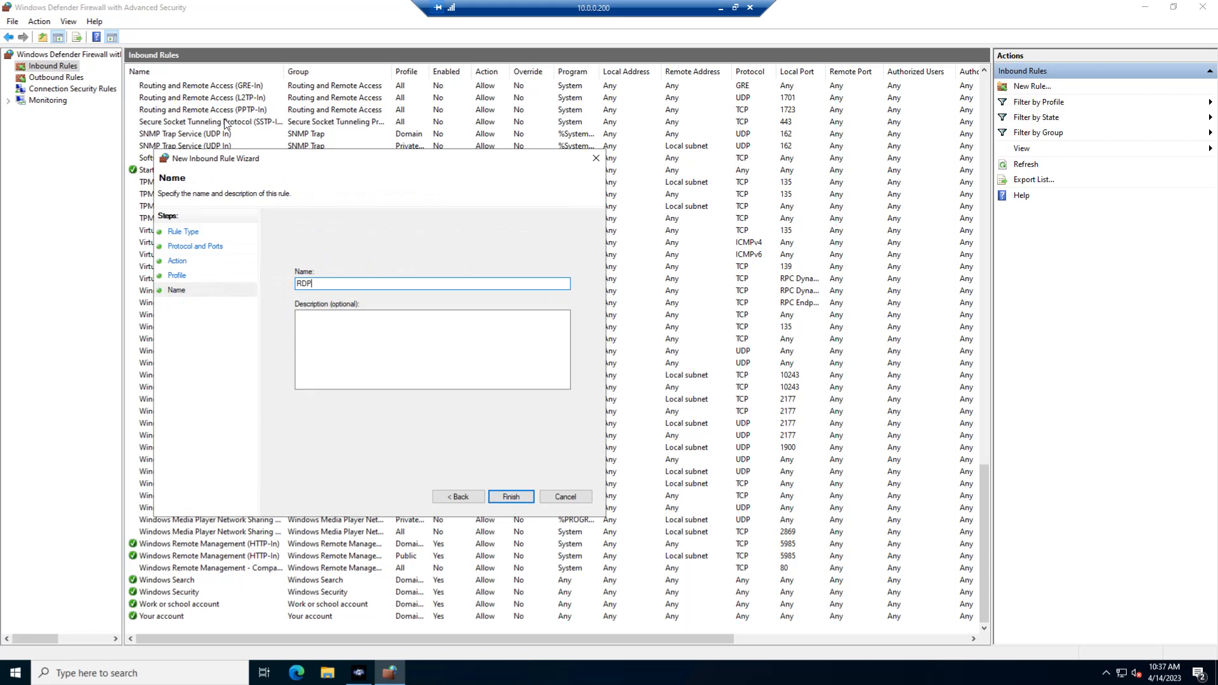
key("ctrl+a")
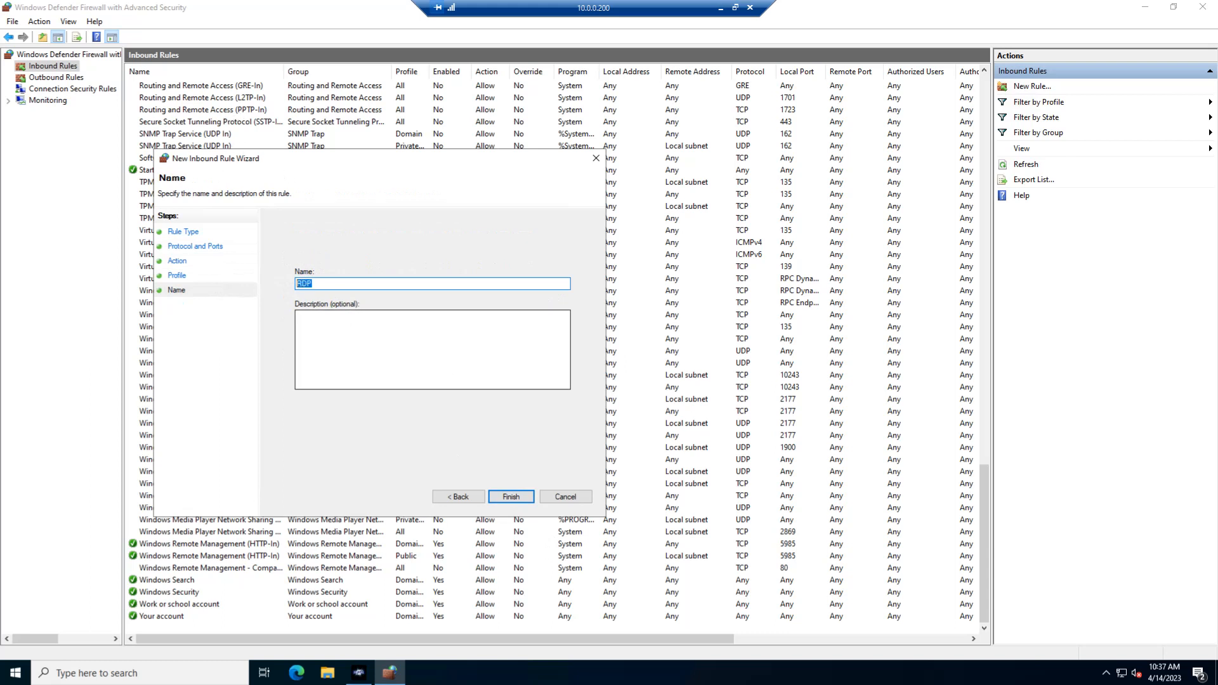
key("Tab")
left_click(518, 498)
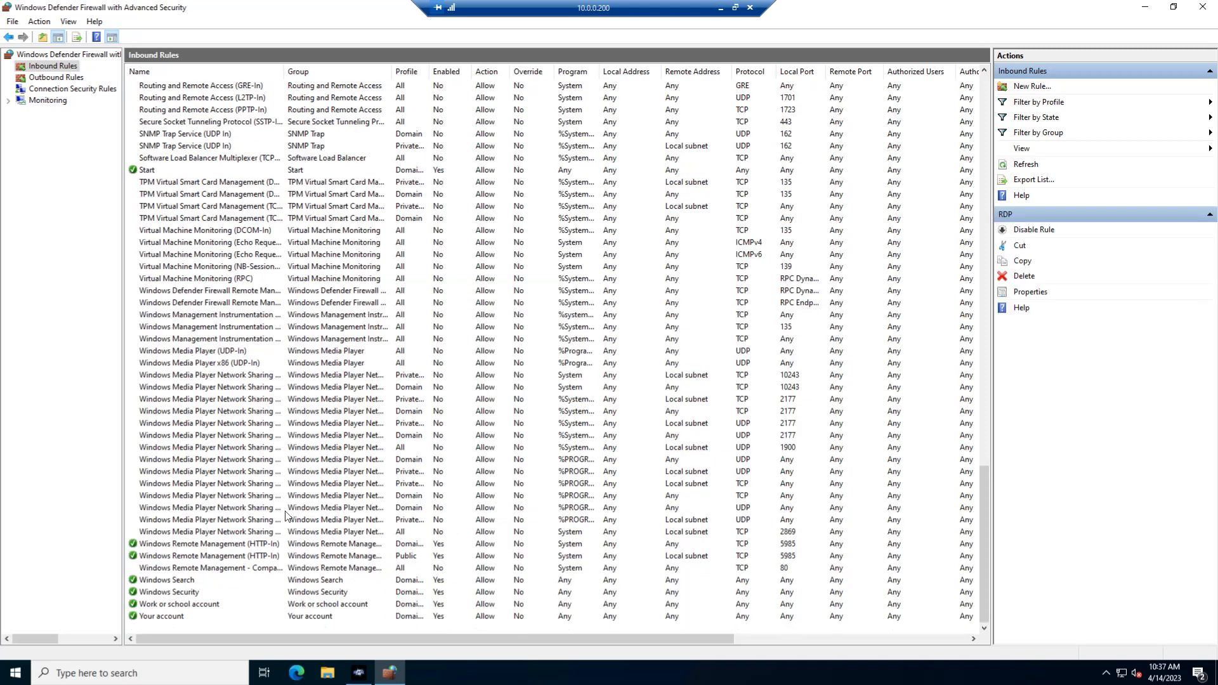
scroll(285, 514, "up", 20)
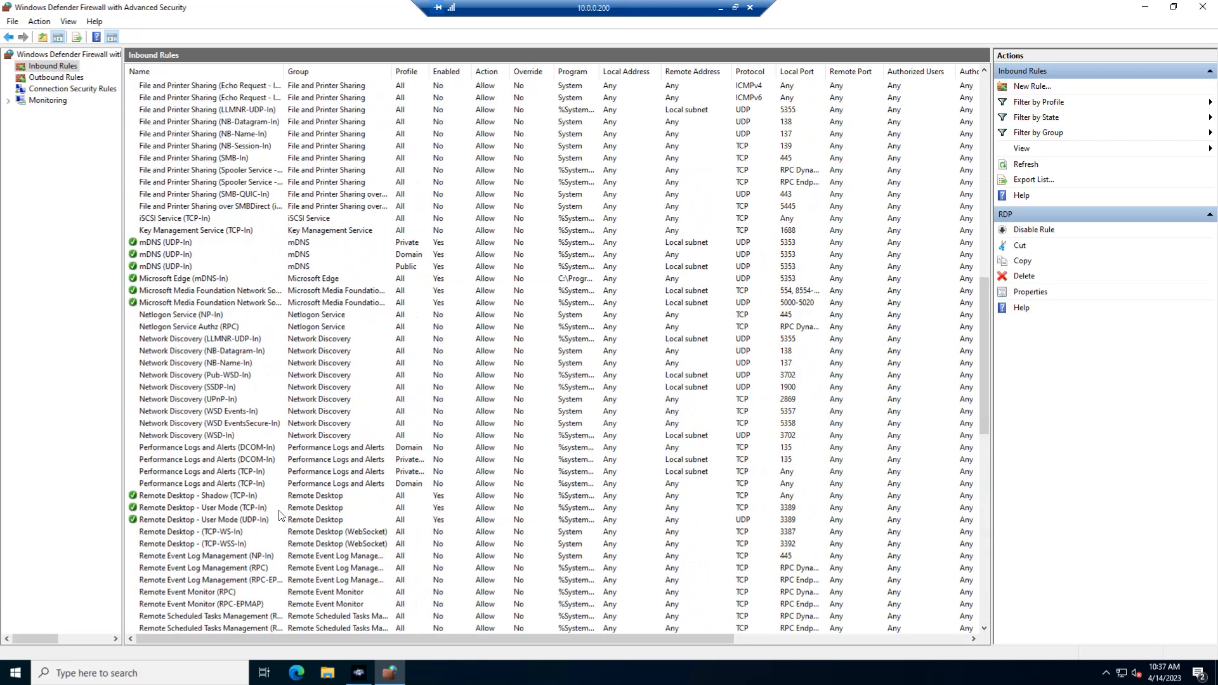
scroll(276, 515, "up", 2)
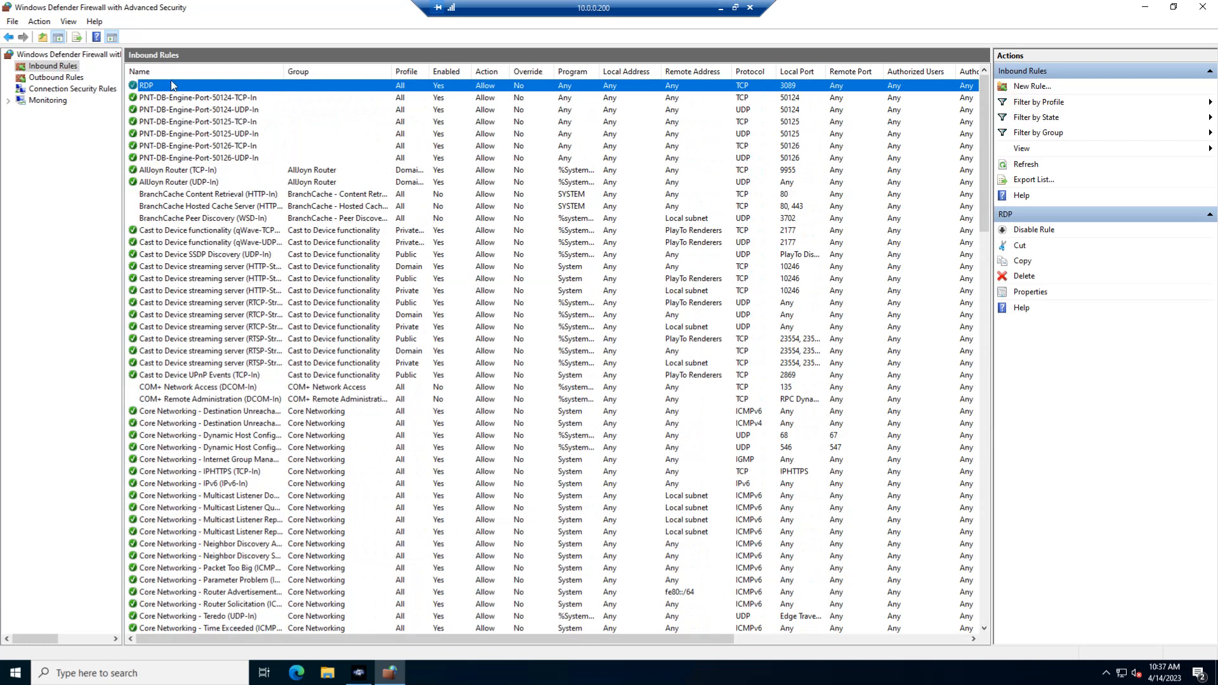
left_click(161, 157)
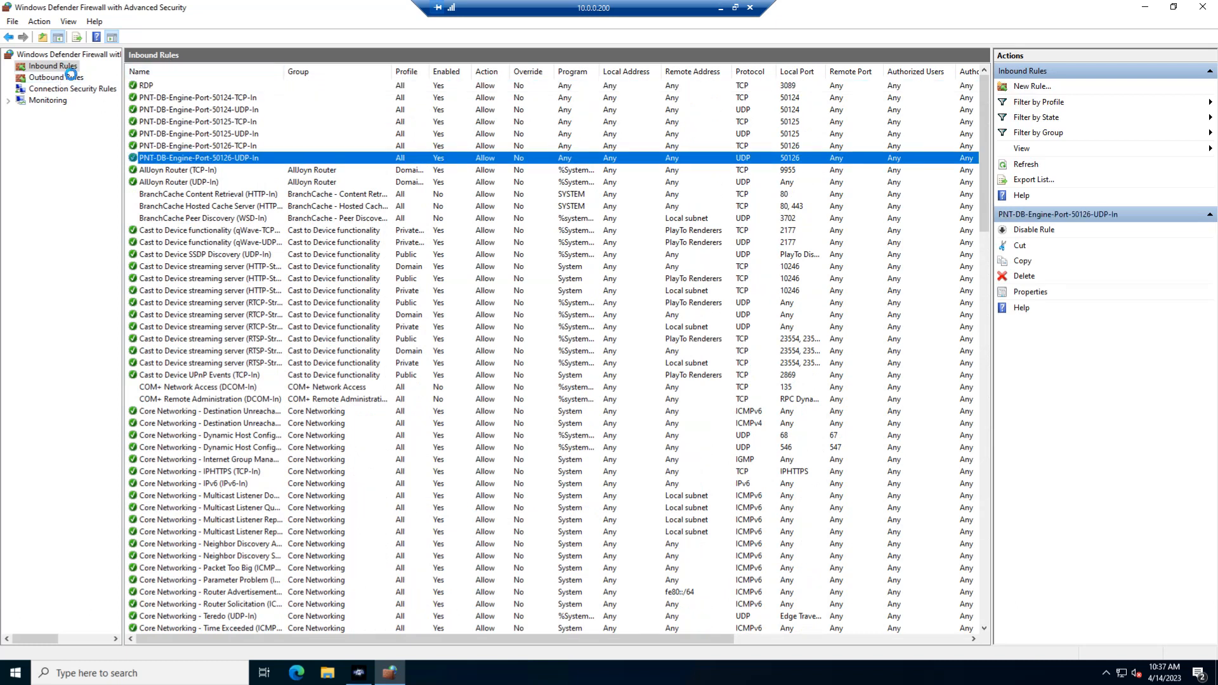
Delete every outbound rule from AllJoyn Router (TCP-Out) through Your account, keeping only the PNT-DB-Engine rules.
left_click(62, 77)
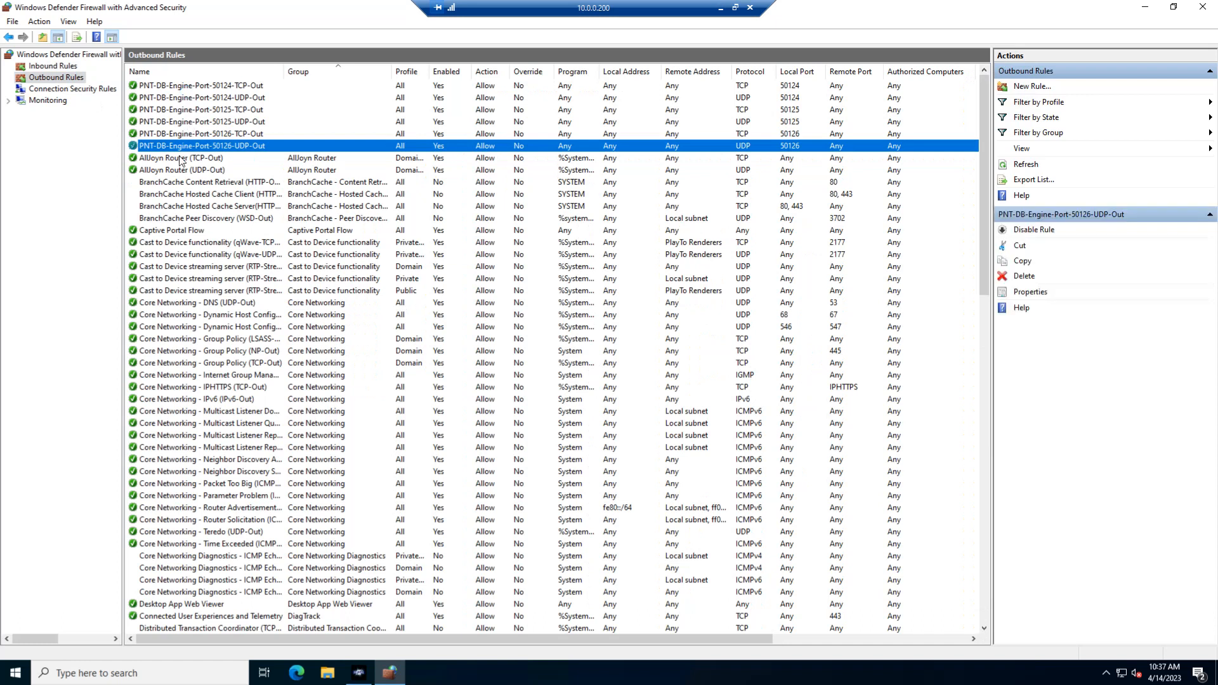
left_click(181, 158)
scroll(239, 364, "down", 20)
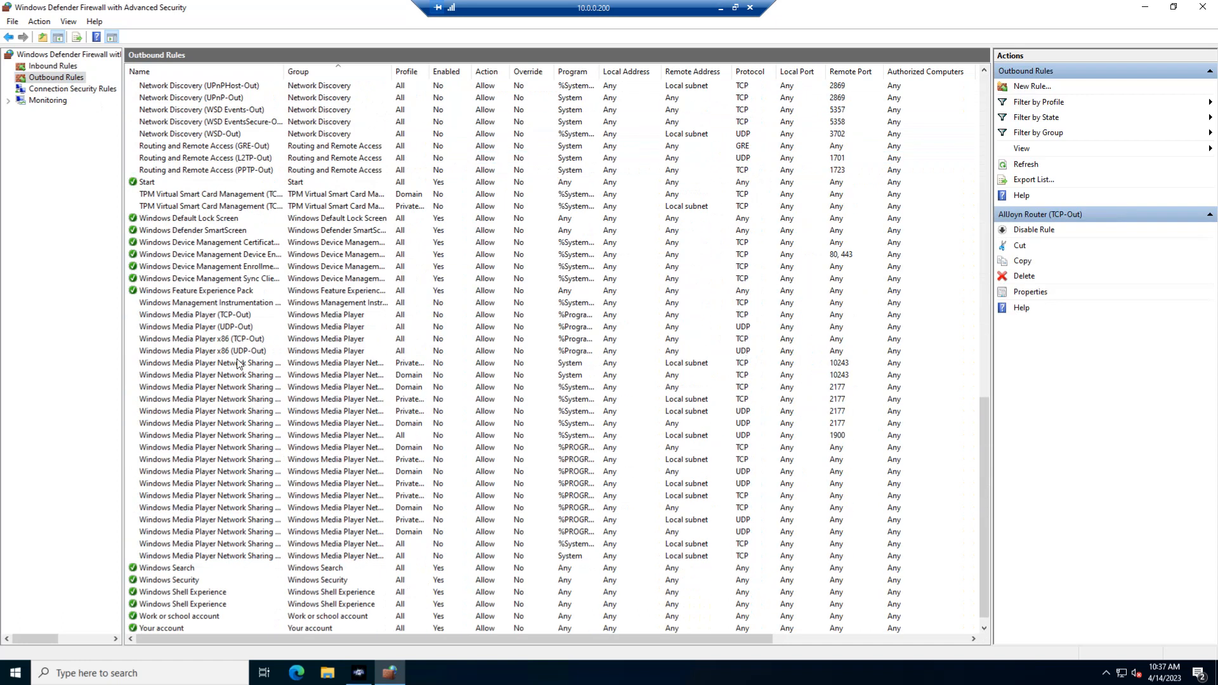
left_click(162, 618, "shift")
right_click(158, 600)
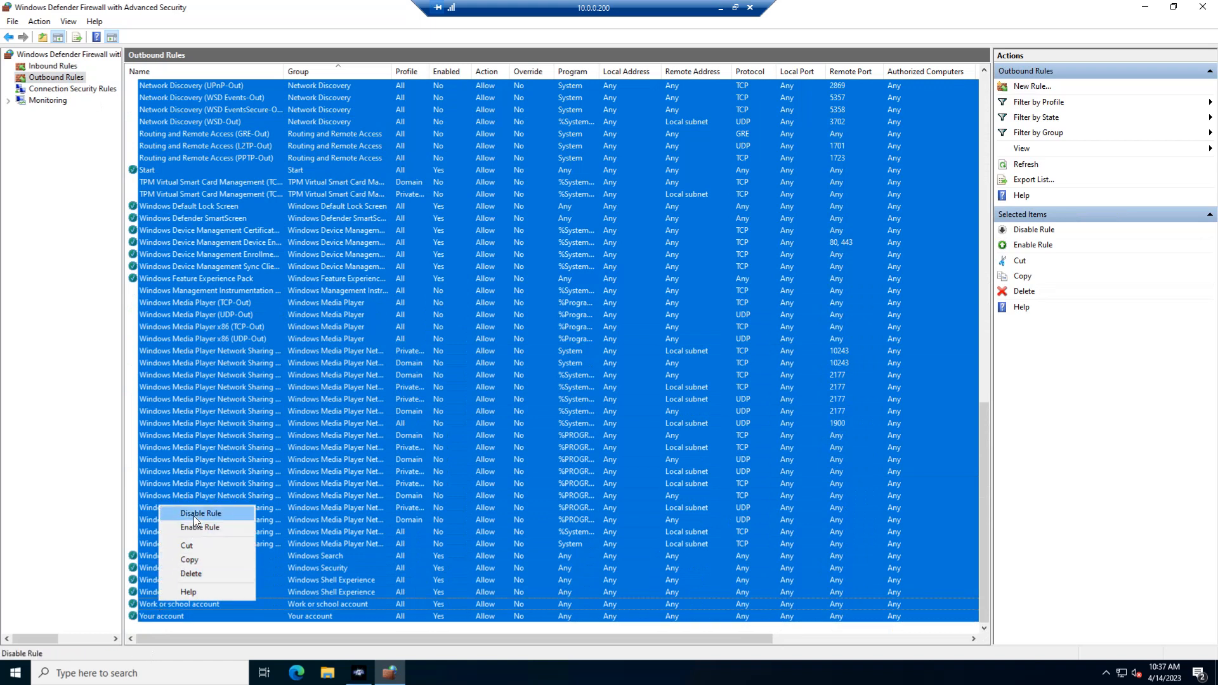
left_click(191, 573)
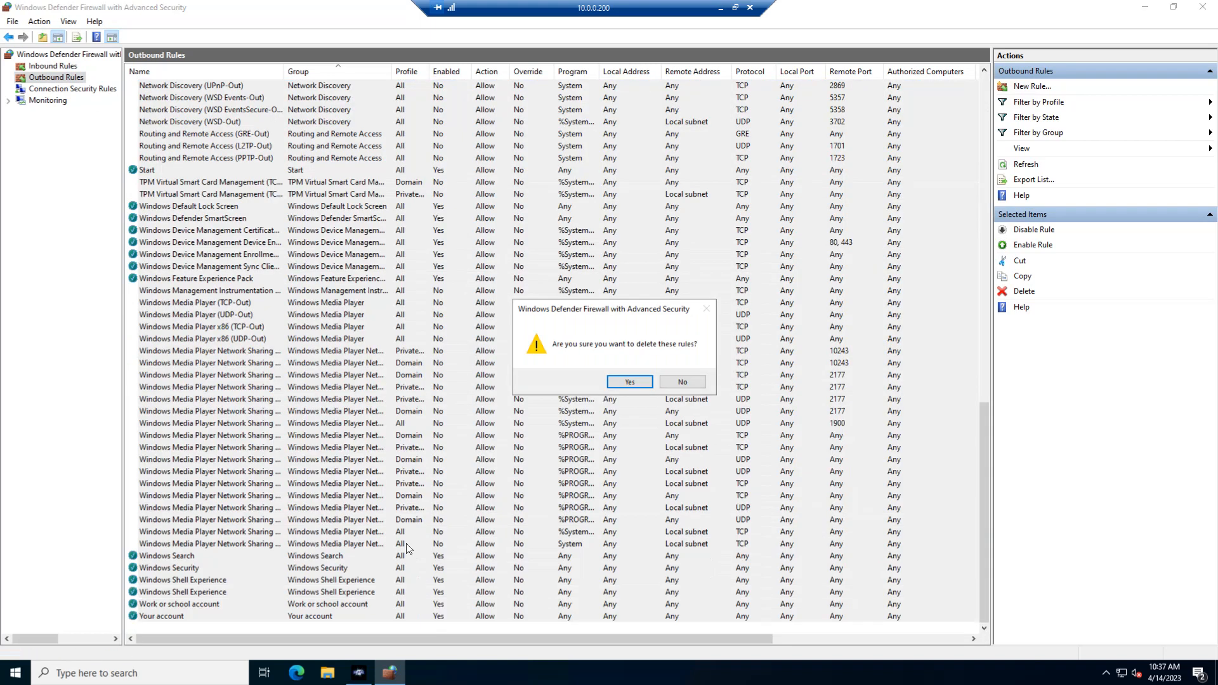
left_click(629, 382)
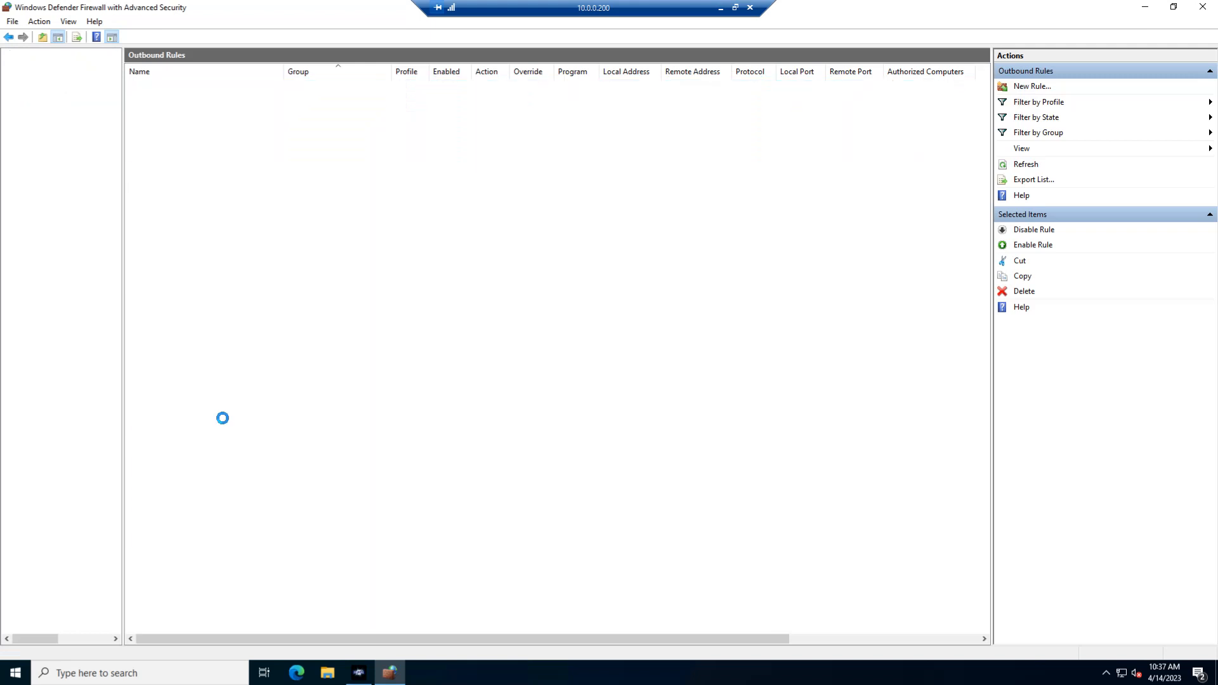
left_click(201, 96)
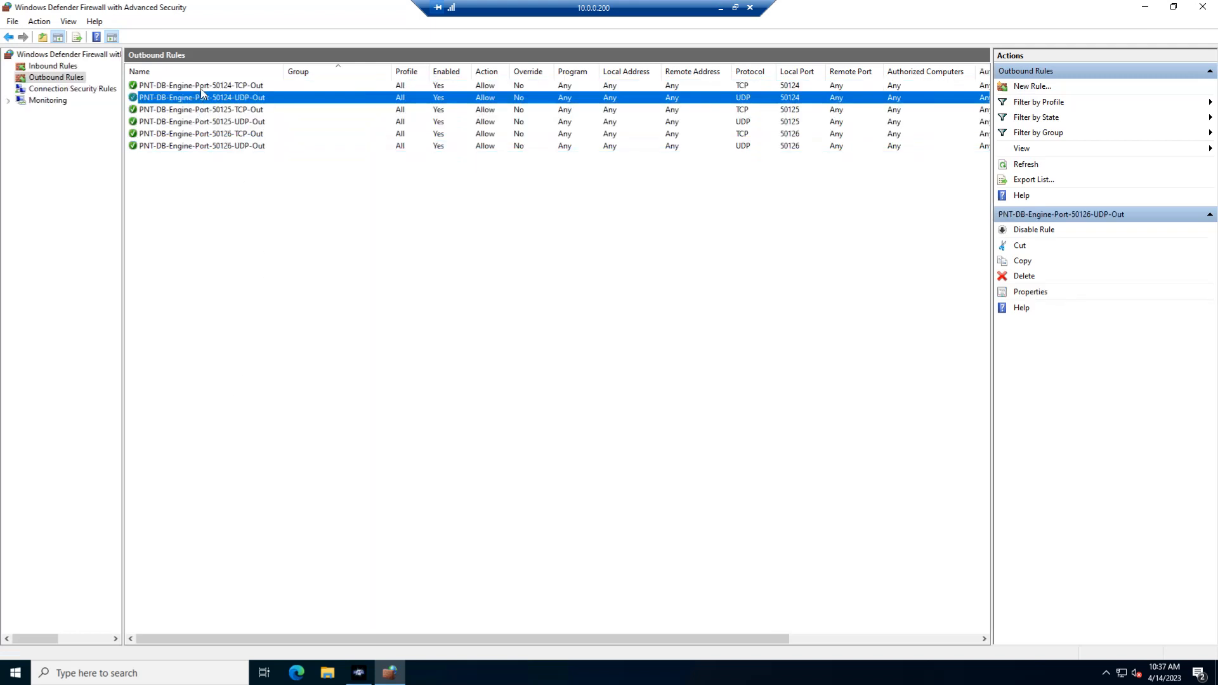
left_click(200, 88)
left_click(205, 147)
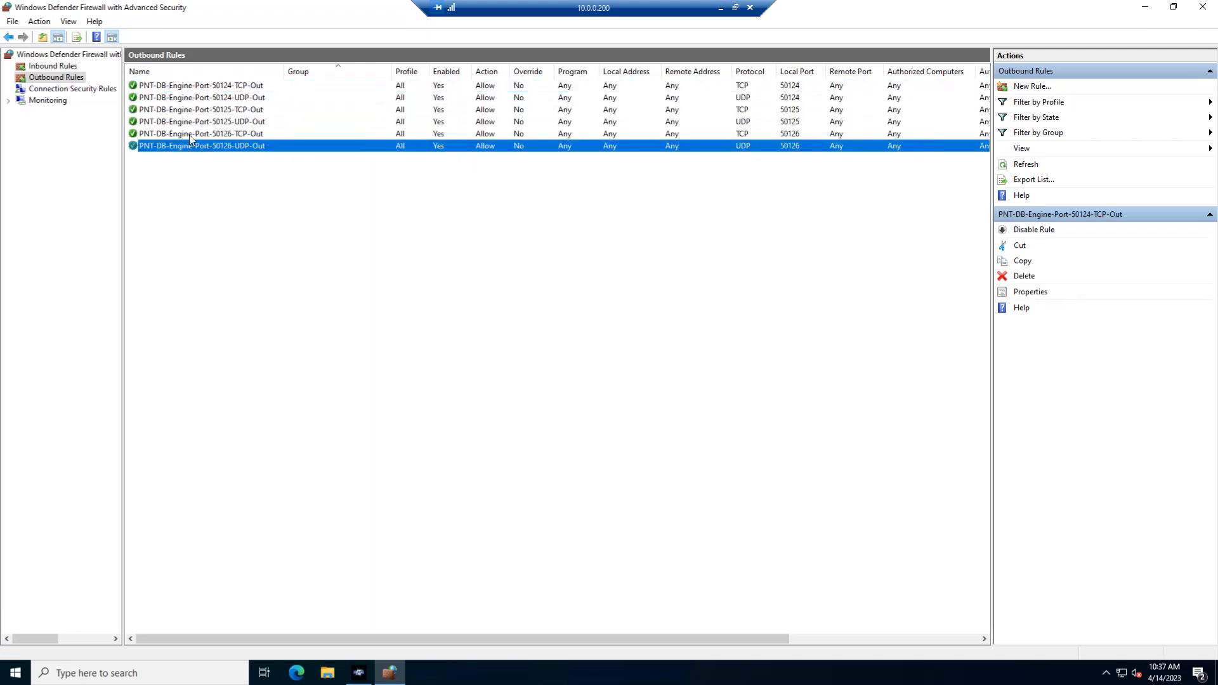
Look through the firewall properties for the Domain, Private and Public profiles and close them without changing anything.
left_click(56, 67)
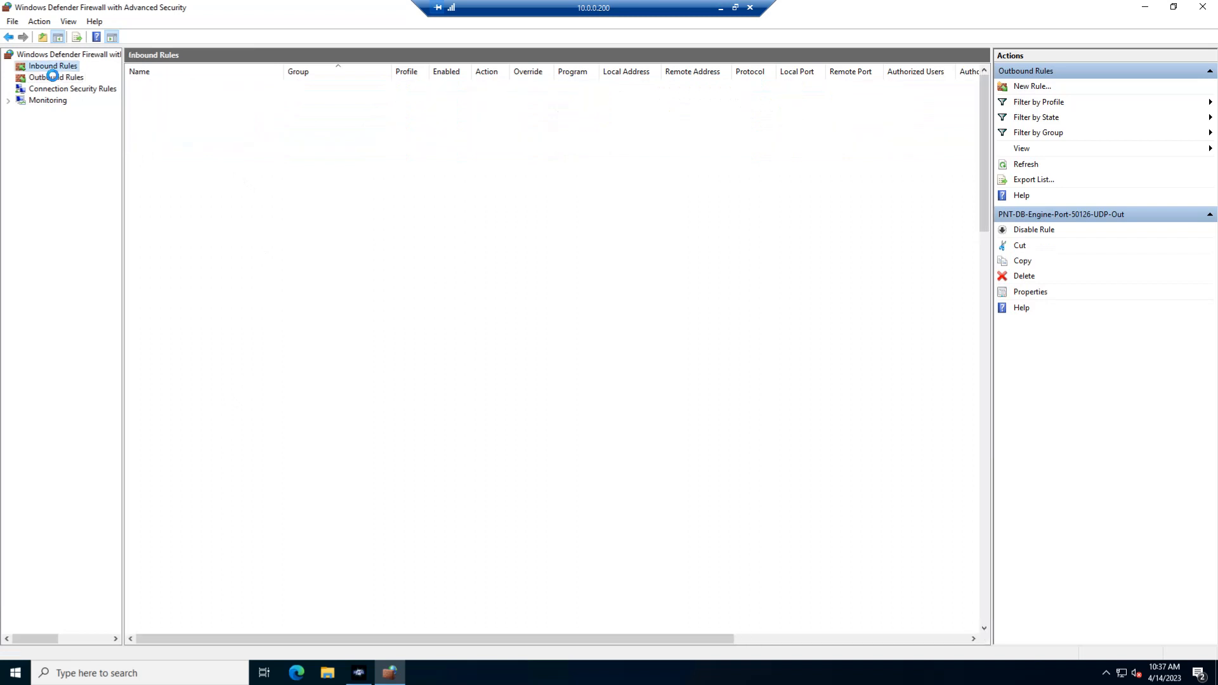
left_click(49, 75)
right_click(39, 56)
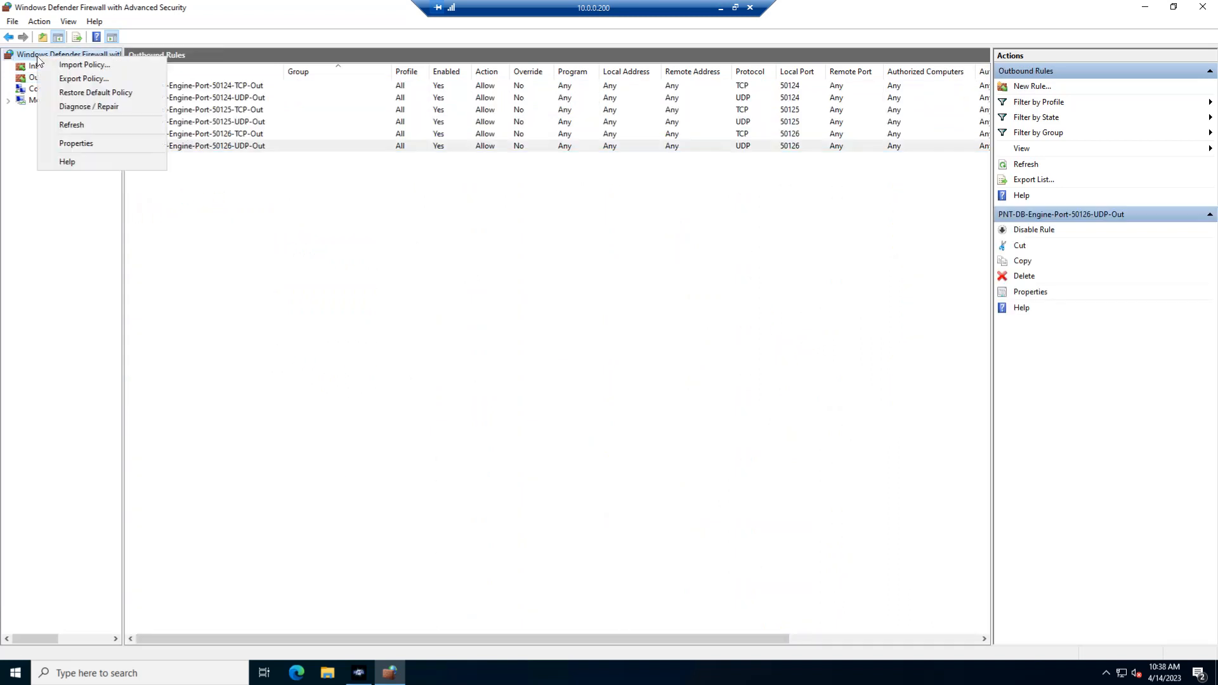
left_click(91, 145)
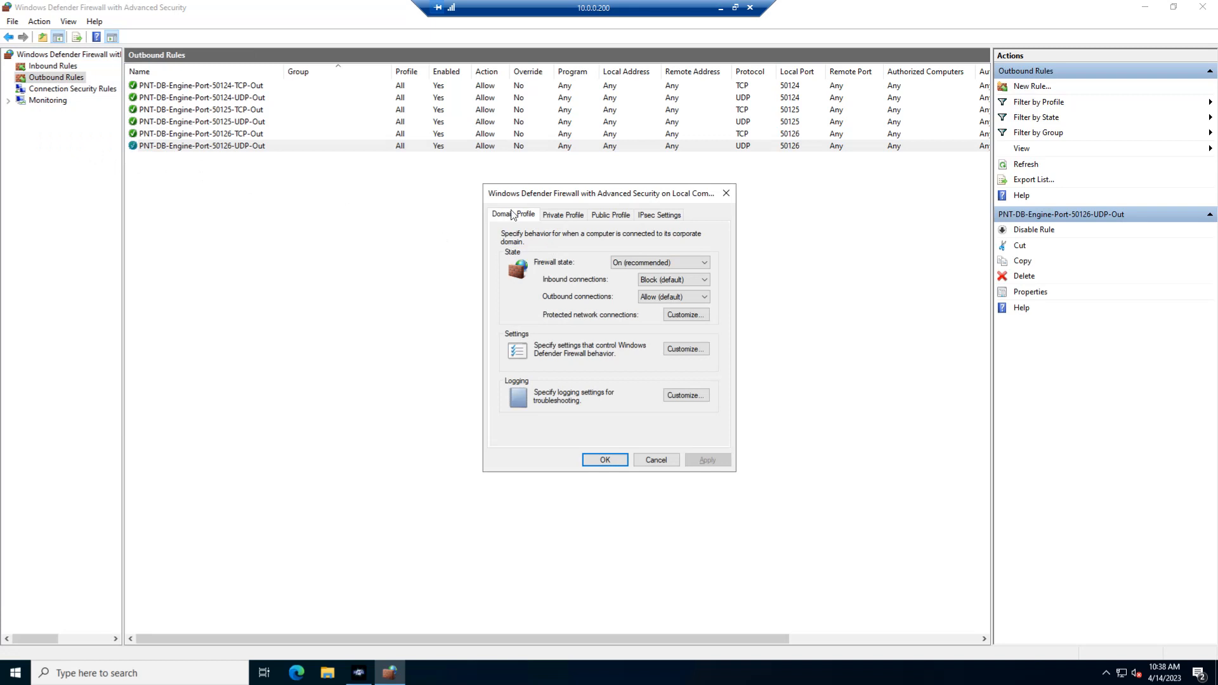
left_click(562, 219)
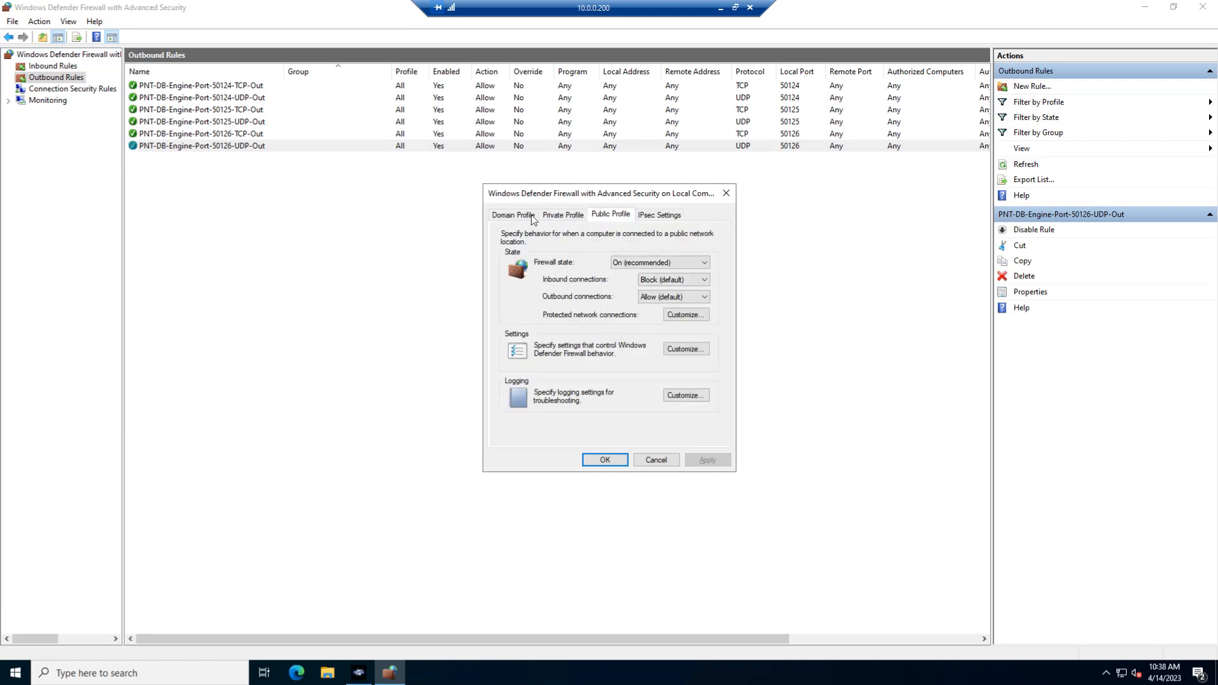
left_click(556, 218)
left_click(610, 216)
left_click(561, 219)
left_click(522, 221)
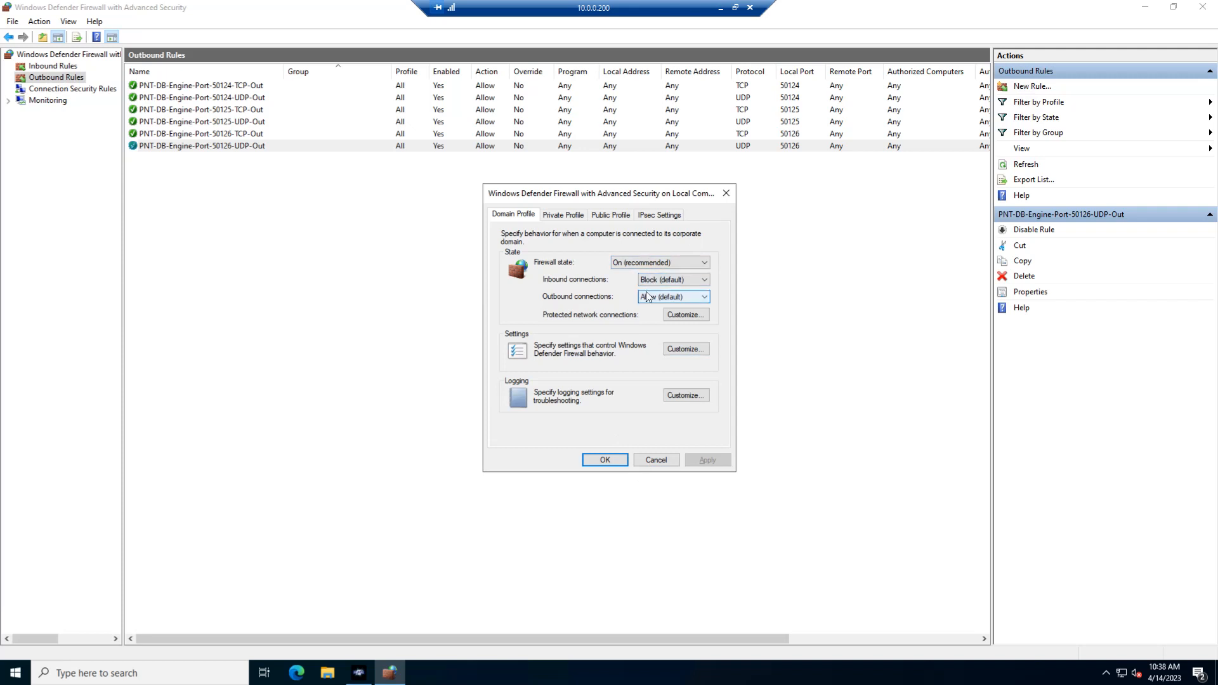
left_click(656, 460)
Start a new outbound rule of type Port that applies to TCP and specific remote port 3389.
right_click(205, 235)
left_click(272, 242)
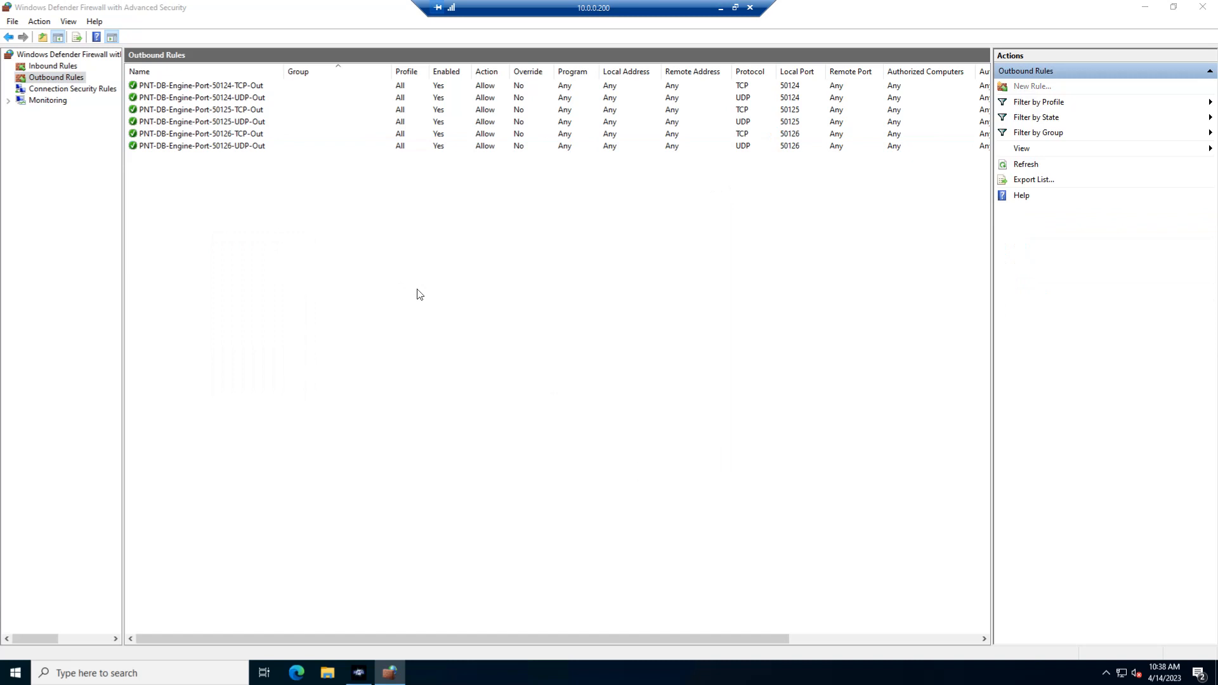
left_click(201, 191)
left_click(409, 397)
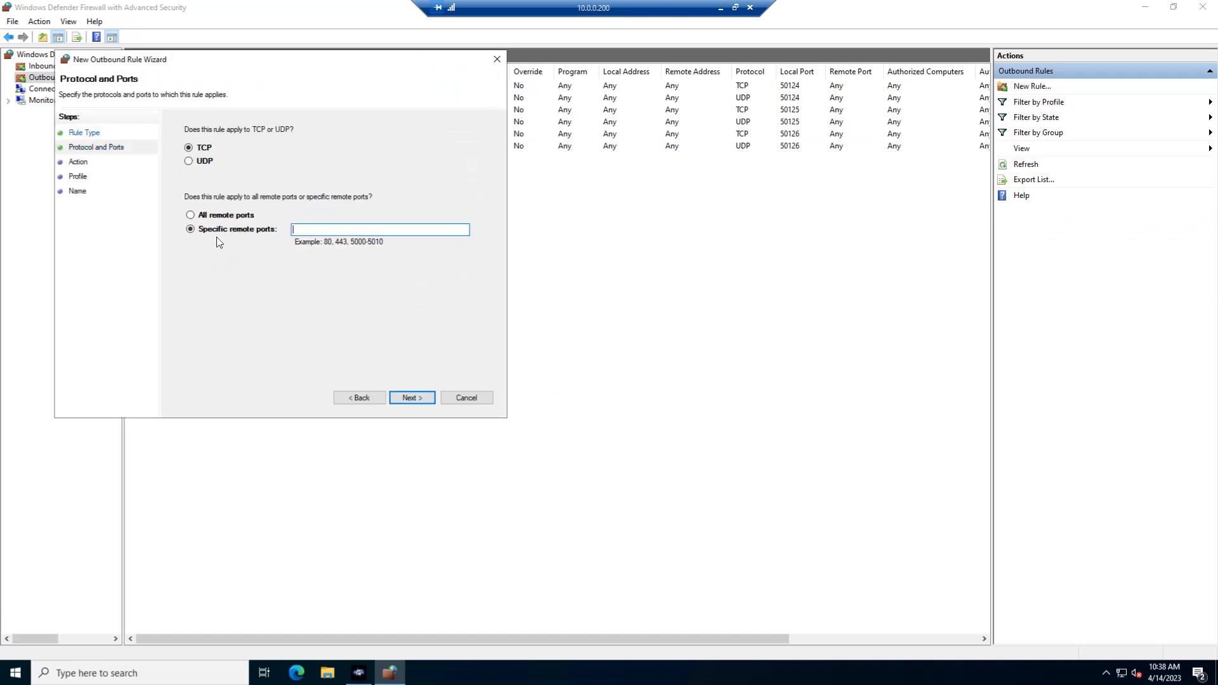
left_click(219, 217)
left_click(216, 231)
left_click(267, 231)
type("3389")
left_click(411, 397)
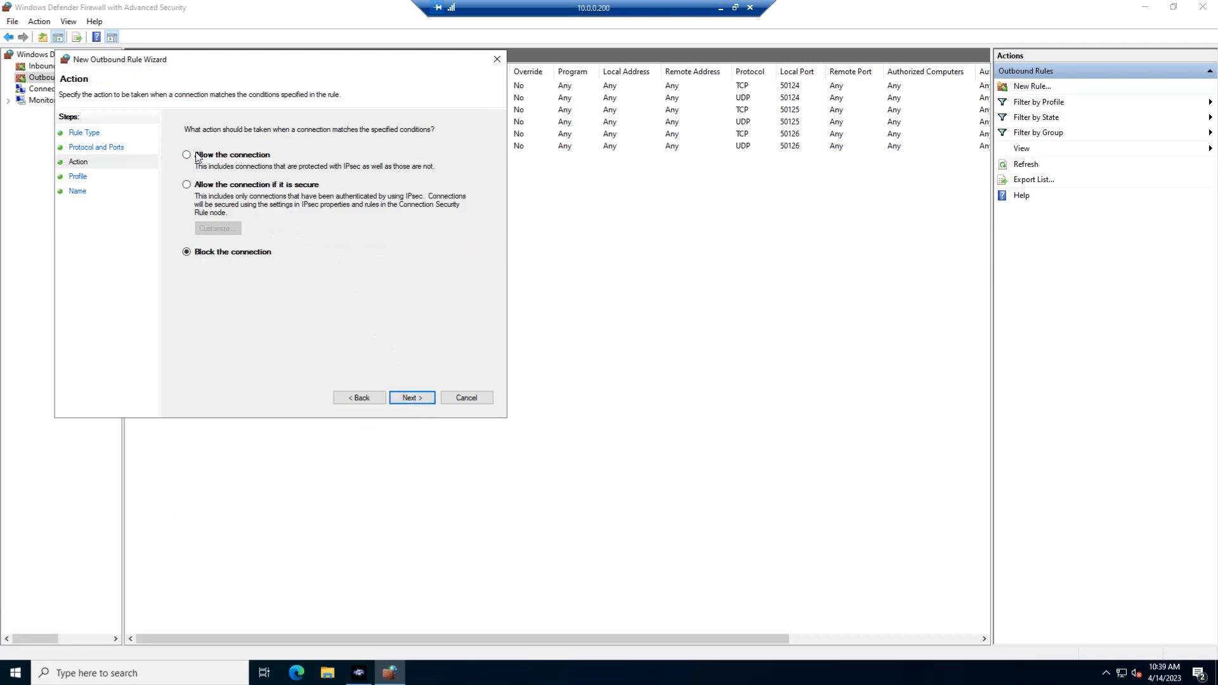
Allow the connection for the Domain, Private and Public profiles, and create the outbound rule with name and description RDP.
left_click(407, 400)
left_click(406, 400)
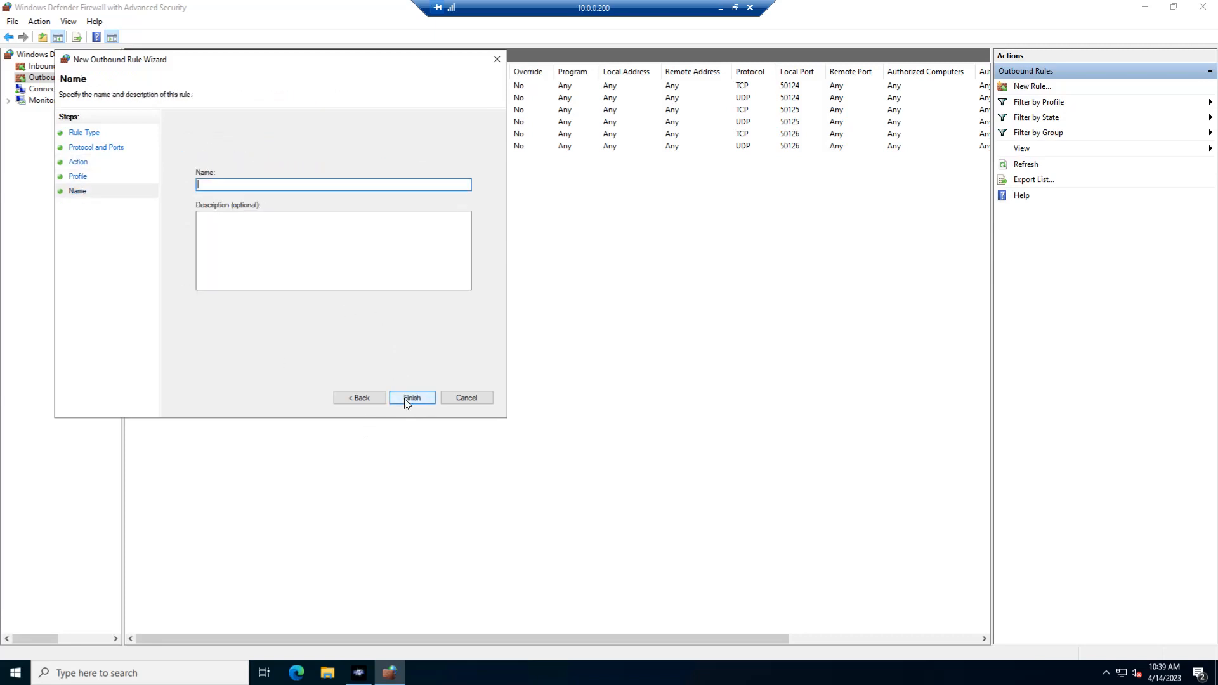
left_click(372, 400)
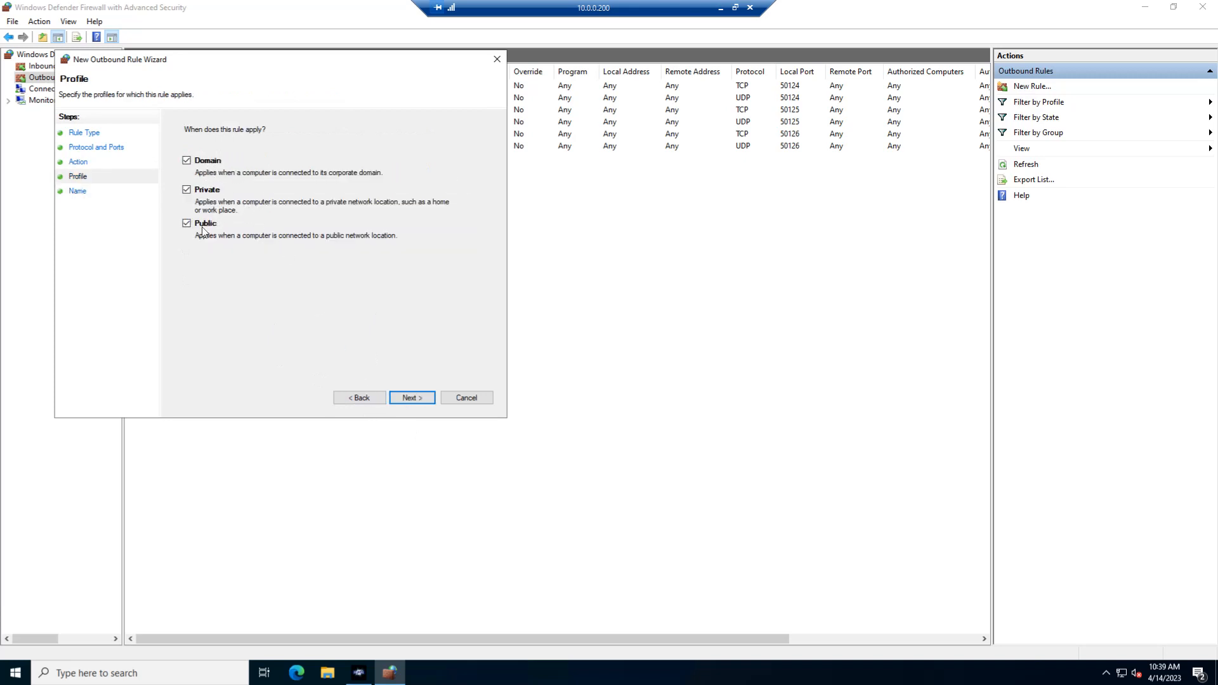
left_click(409, 398)
left_click(356, 398)
left_click(411, 398)
type("RDP")
key("Tab")
type("RDP")
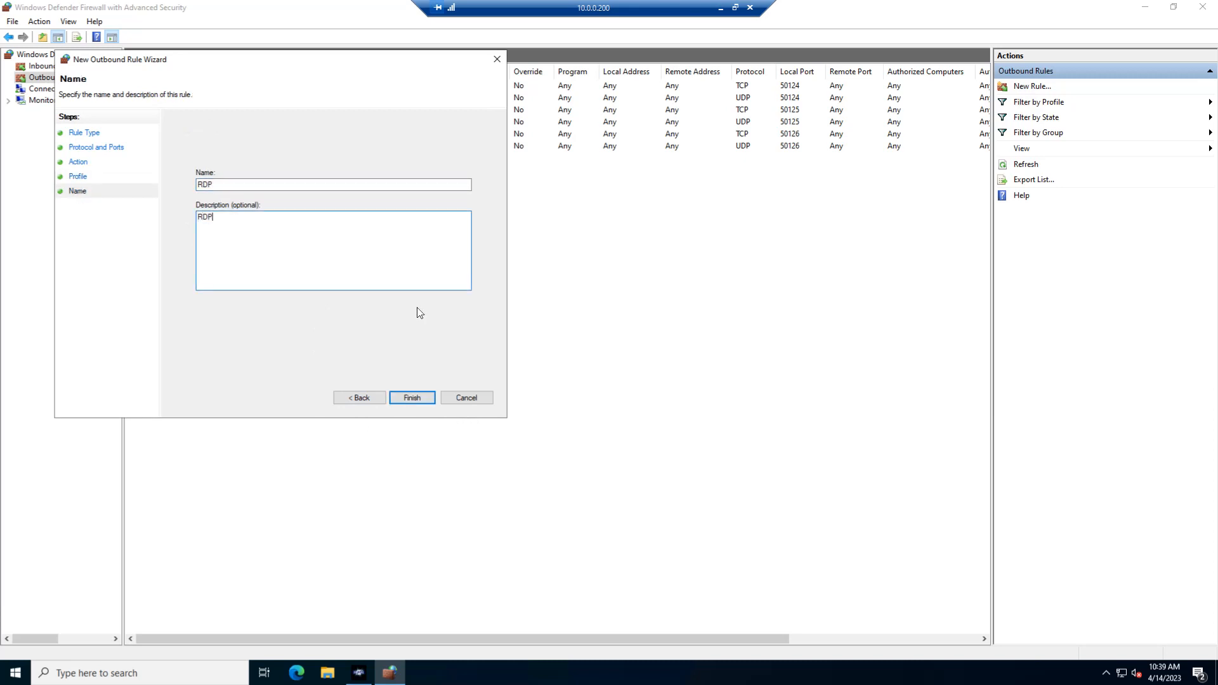
left_click(434, 395)
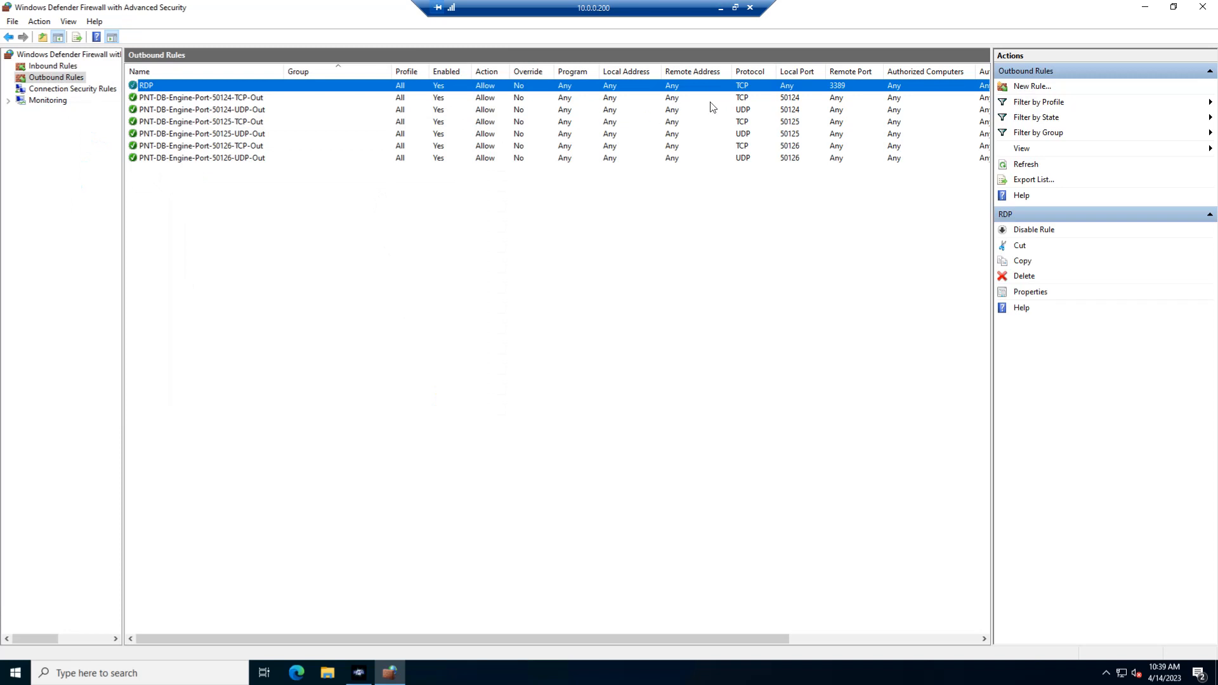
Set the local port of the inbound RDP rule to 3389 and save the rule.
left_click(52, 68)
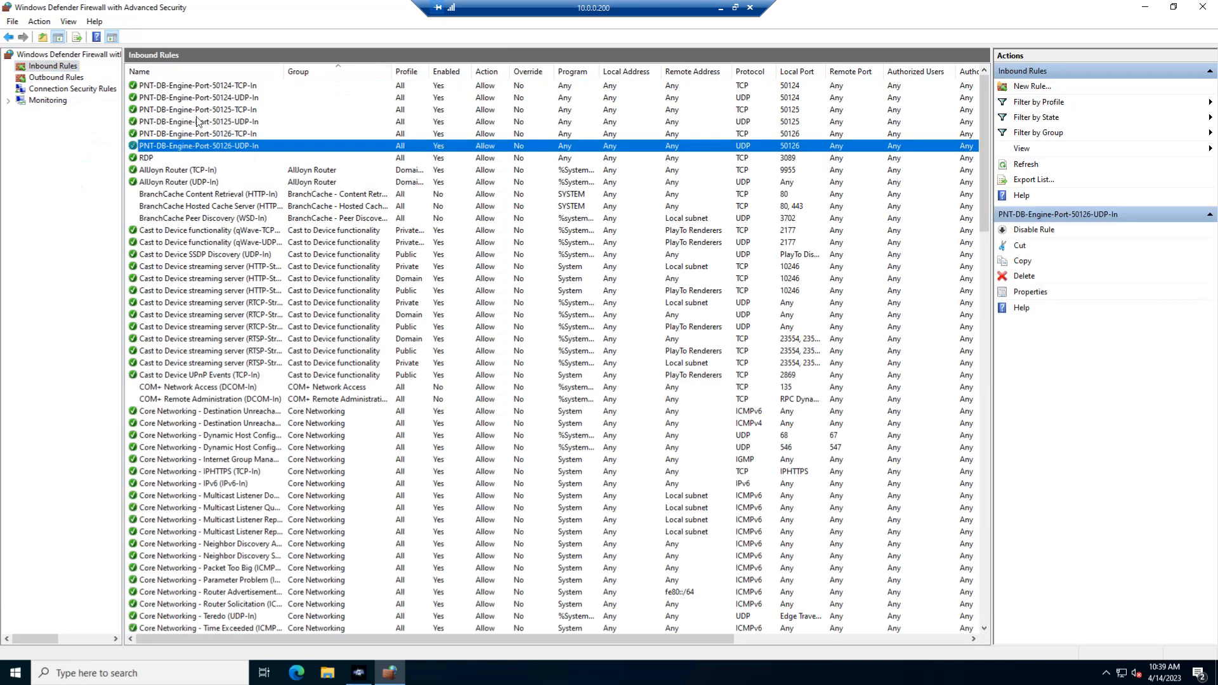
double_click(172, 157)
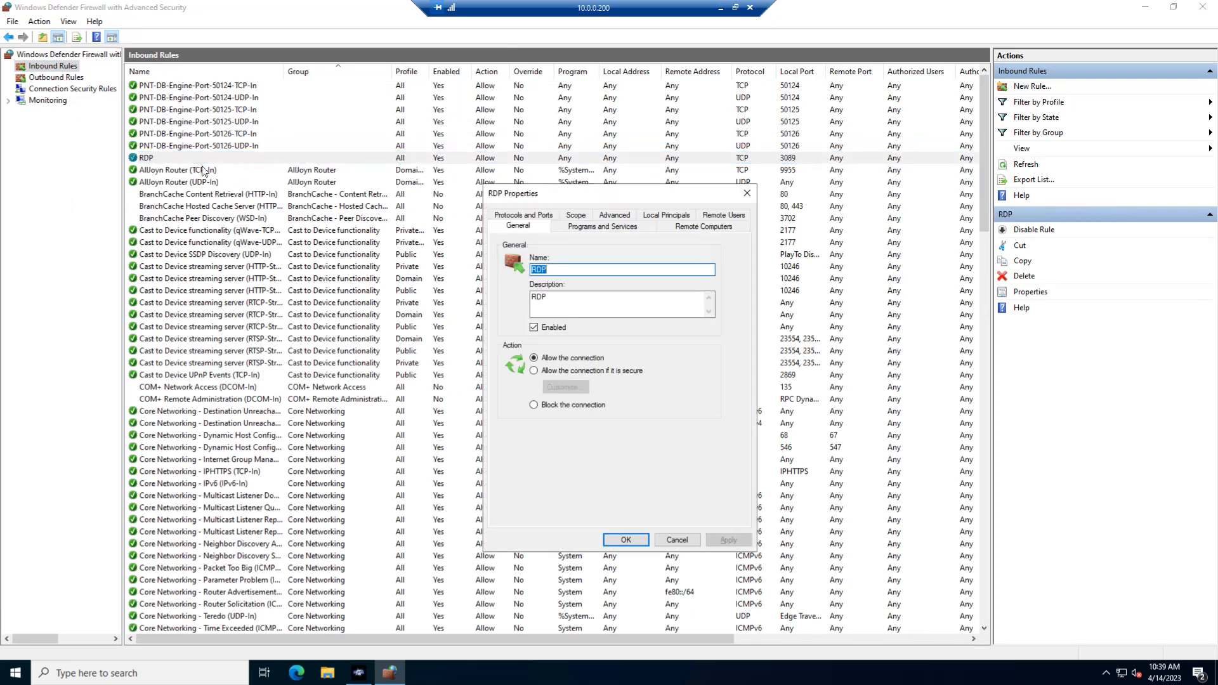
left_click(524, 215)
left_click(652, 318)
left_click_drag(652, 318, 574, 323)
type("33")
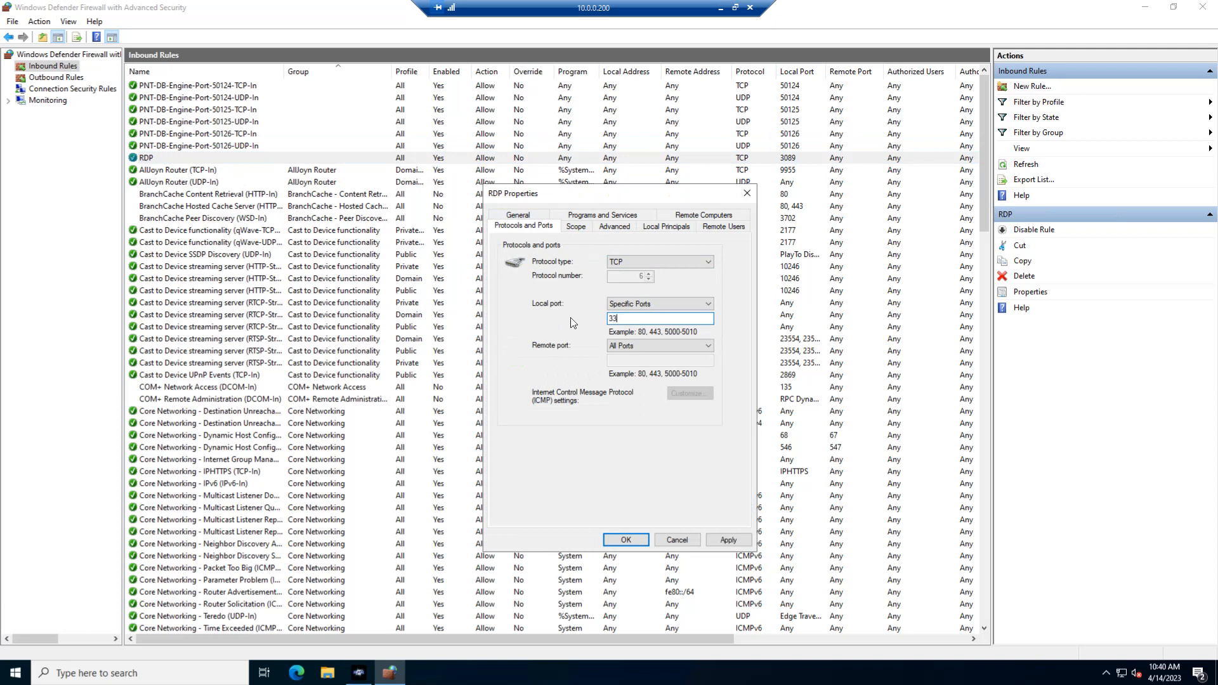
left_click(729, 540)
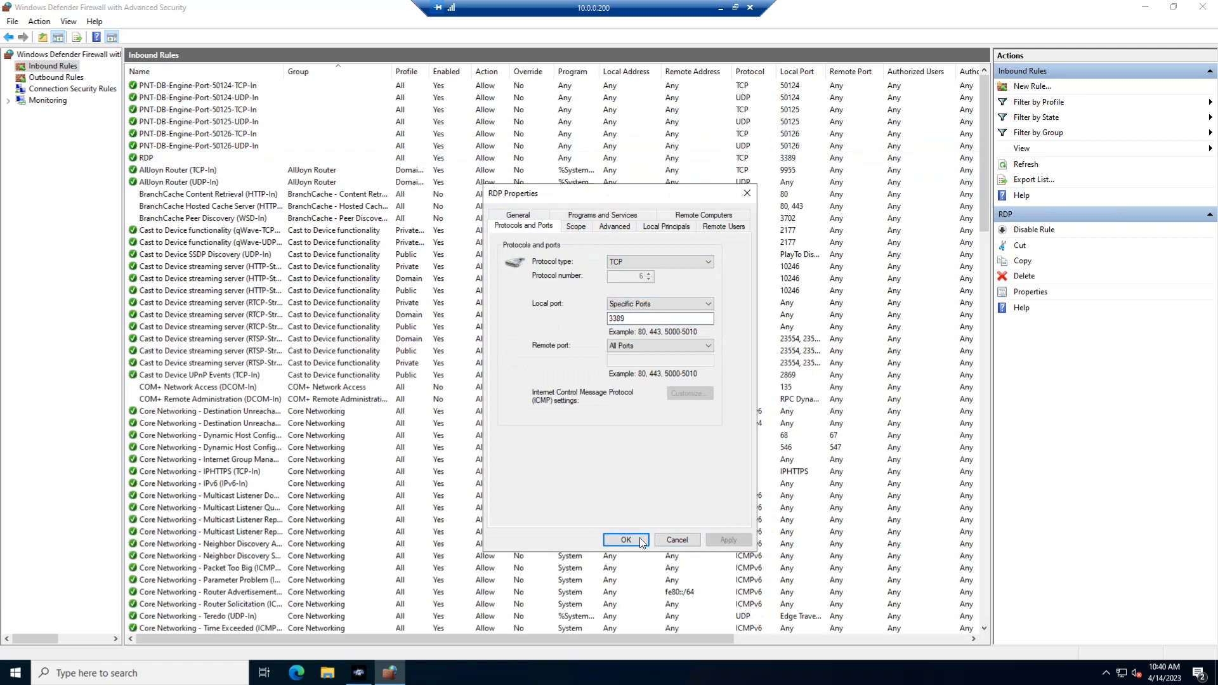
left_click(626, 540)
Delete every inbound rule from AllJoyn Router (TCP-In) through Your account, keeping only the PNT-DB-Engine and RDP rules.
left_click(162, 170)
scroll(231, 318, "down", 14)
scroll(234, 325, "down", 15)
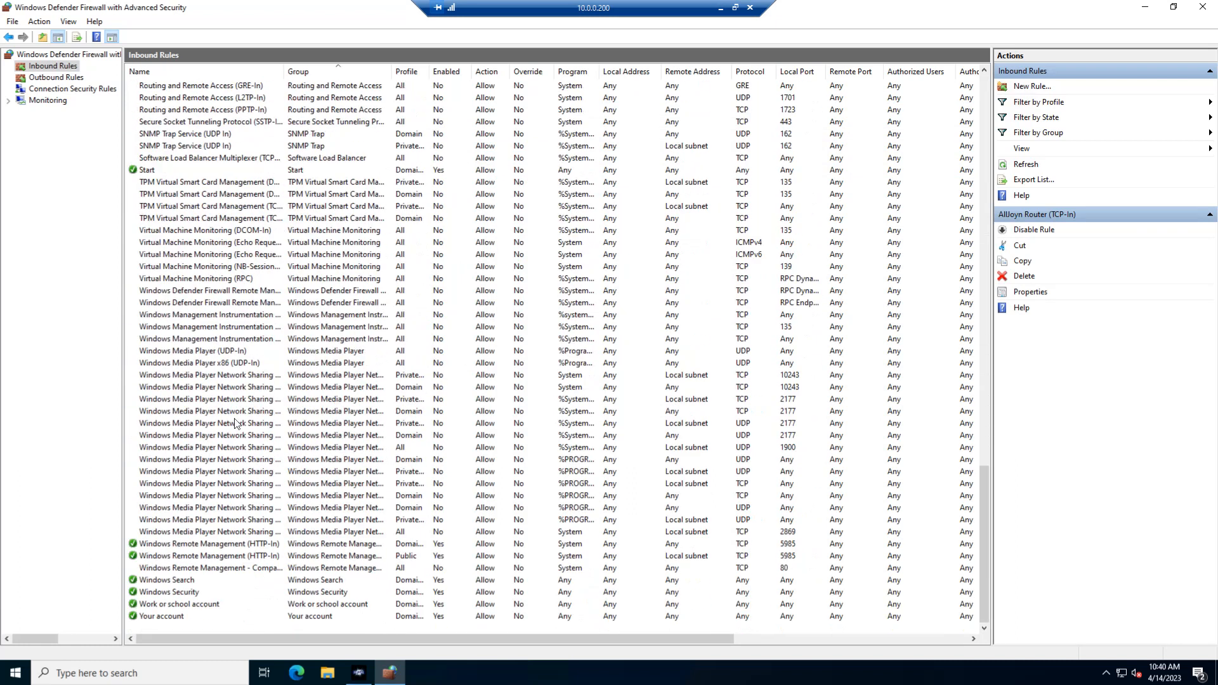
key("ctrl+a")
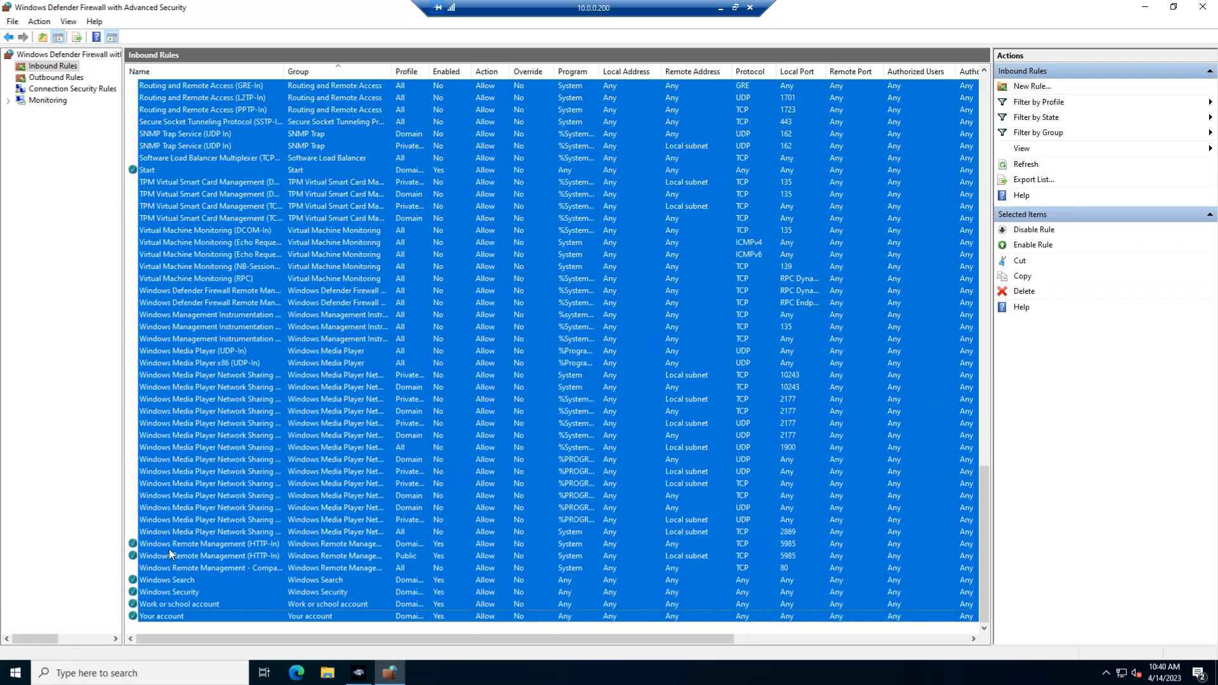
right_click(169, 550)
left_click(201, 618)
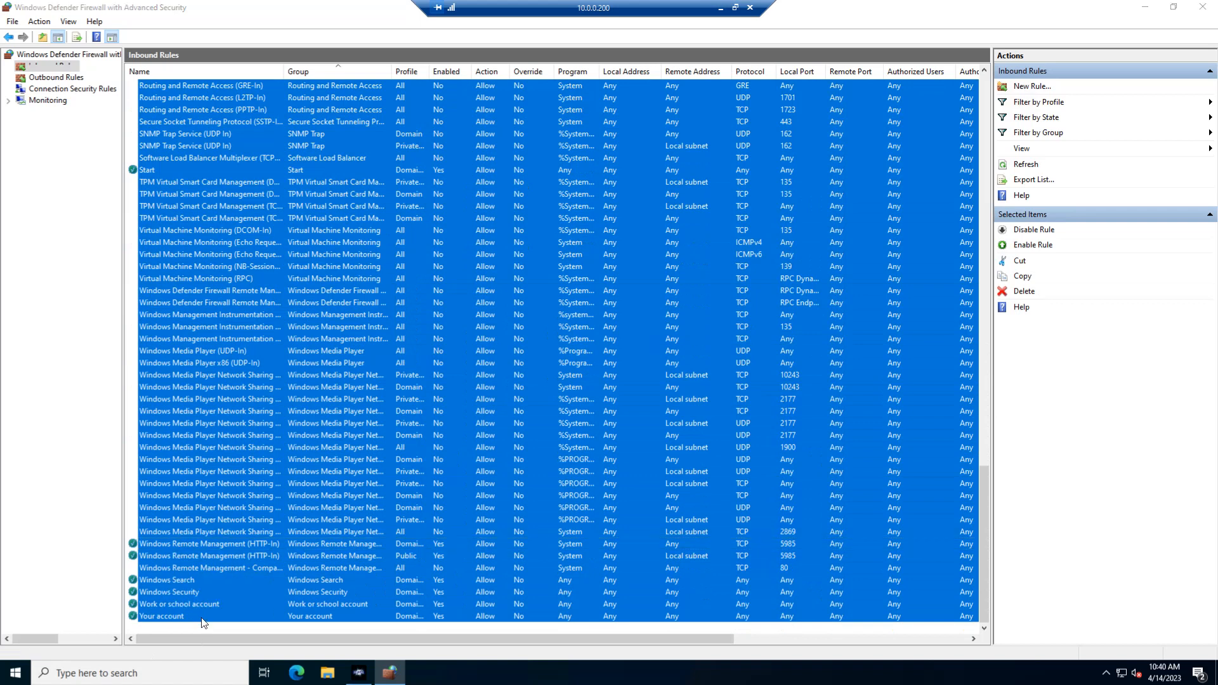
left_click(630, 382)
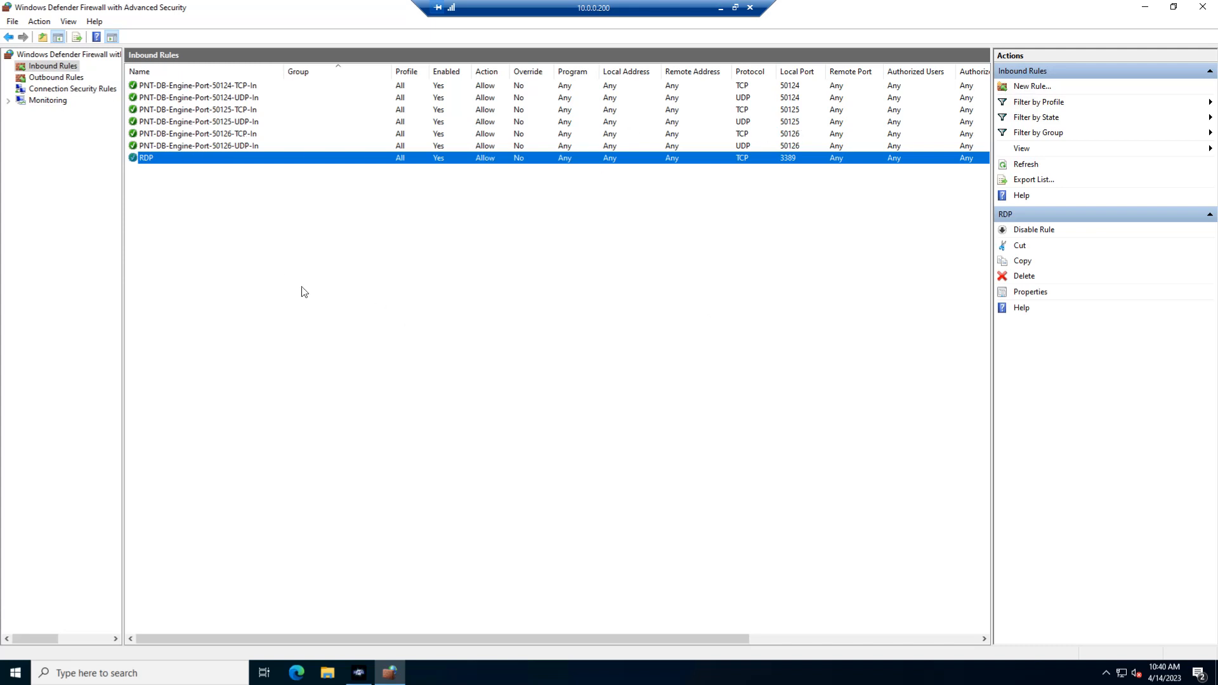
Review the remaining PNT-DB-Engine and RDP rules in the inbound and outbound lists.
left_click(107, 66)
left_click_drag(598, 9, 614, 10)
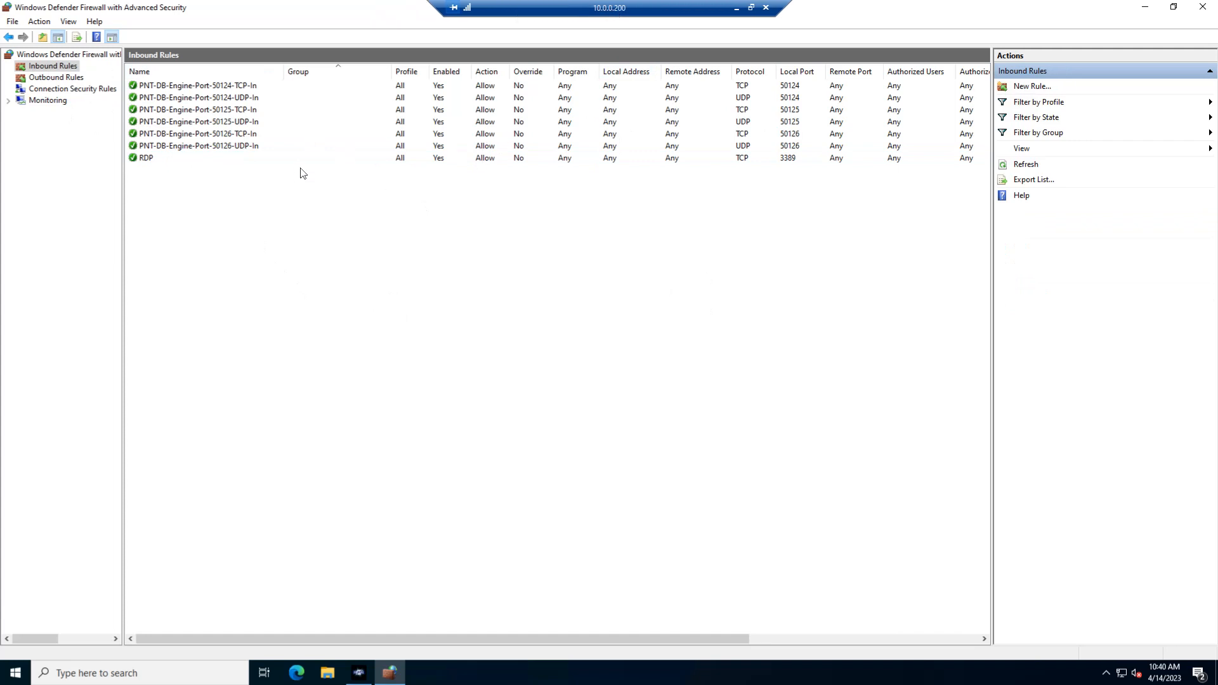
left_click(59, 78)
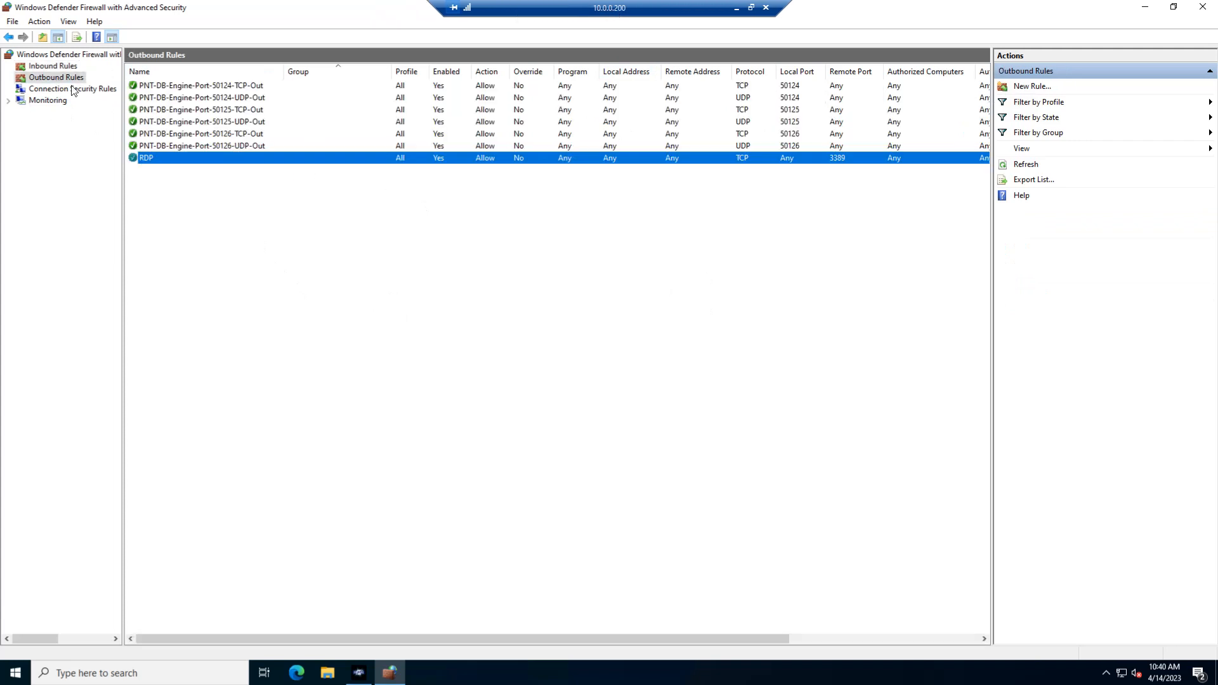
Set outbound connections to Block for the Domain, Private and Public profiles in the firewall properties and apply the change.
right_click(45, 60)
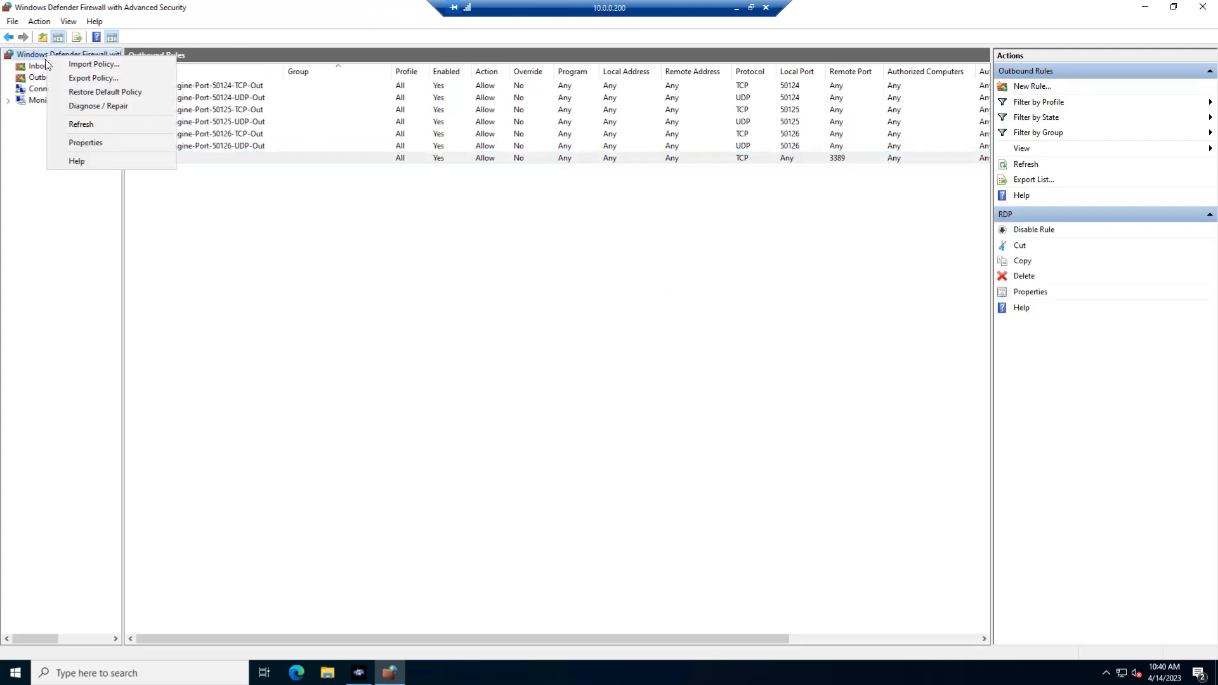
left_click(100, 142)
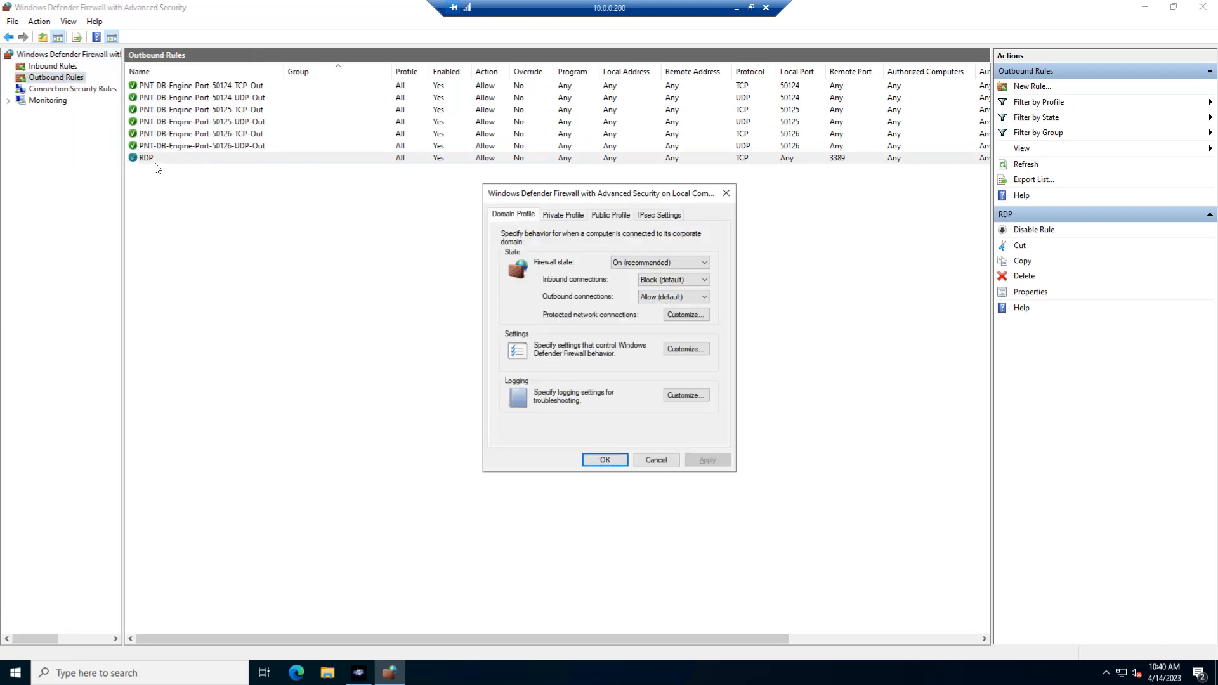
left_click(654, 302)
left_click(656, 316)
left_click(558, 219)
left_click(663, 296)
left_click(656, 316)
left_click(600, 215)
left_click(660, 297)
left_click(655, 308)
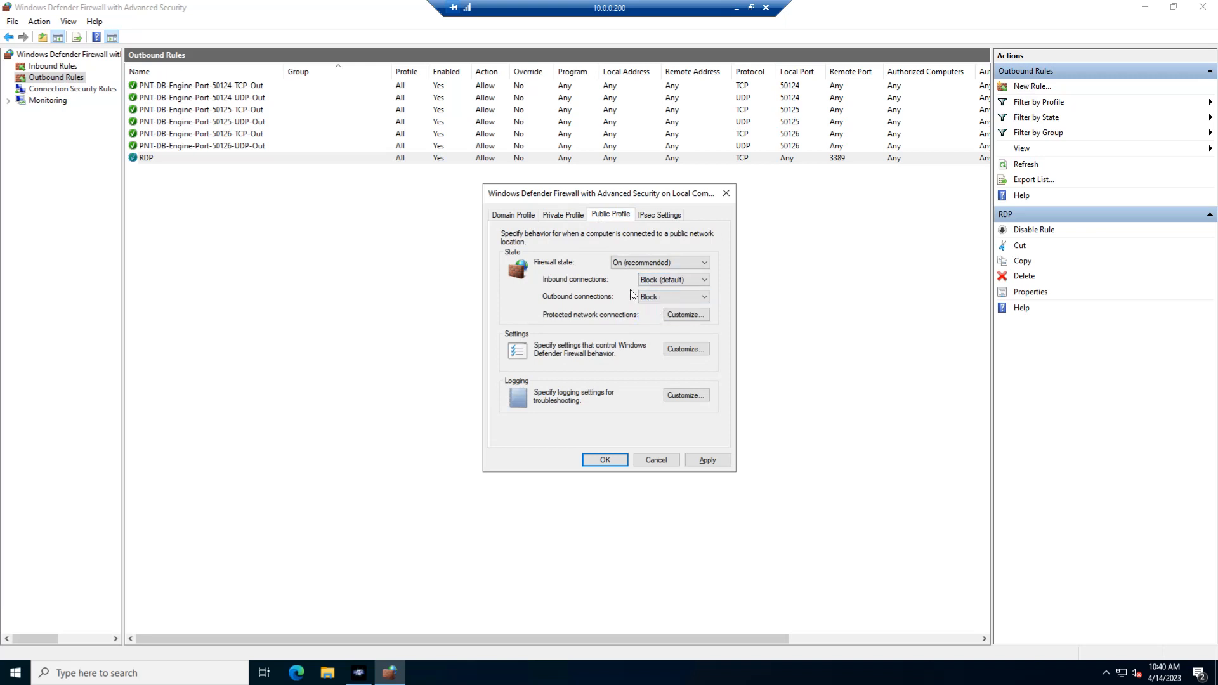
left_click(706, 460)
left_click(592, 462)
left_click(451, 328)
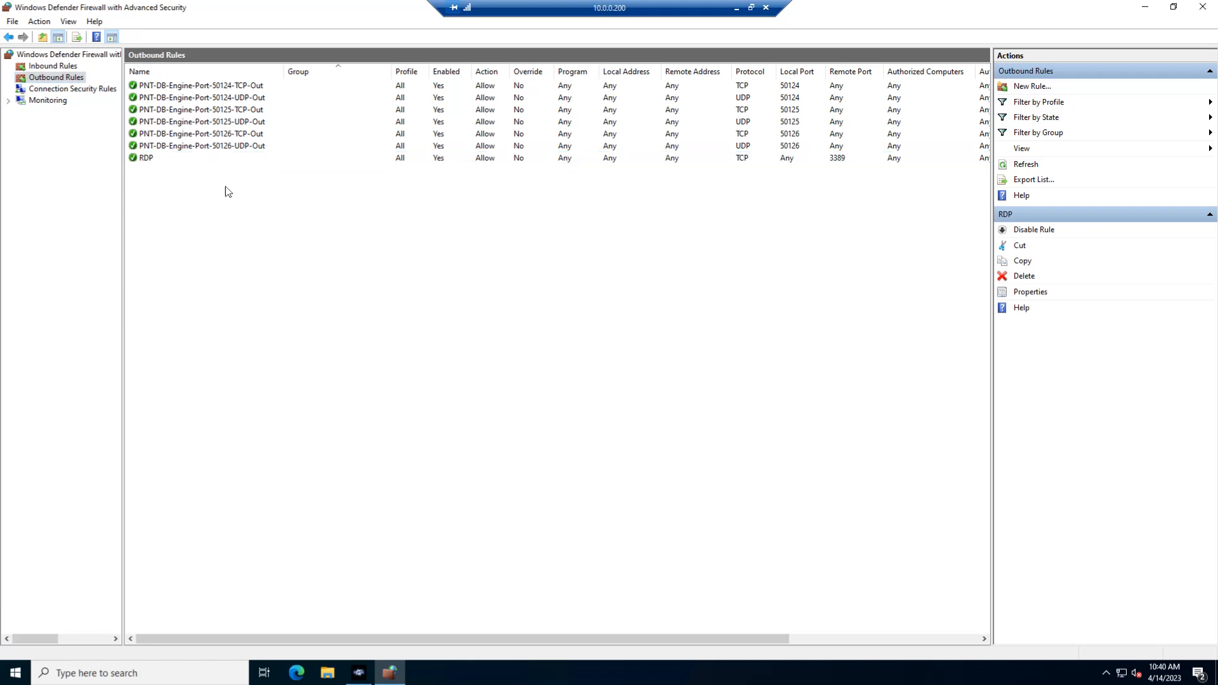
Review the PNT-DB-Engine outbound and inbound rules, and check the PNT-DB-Engine Main Menu before closing it.
left_click(181, 87)
left_click(181, 145)
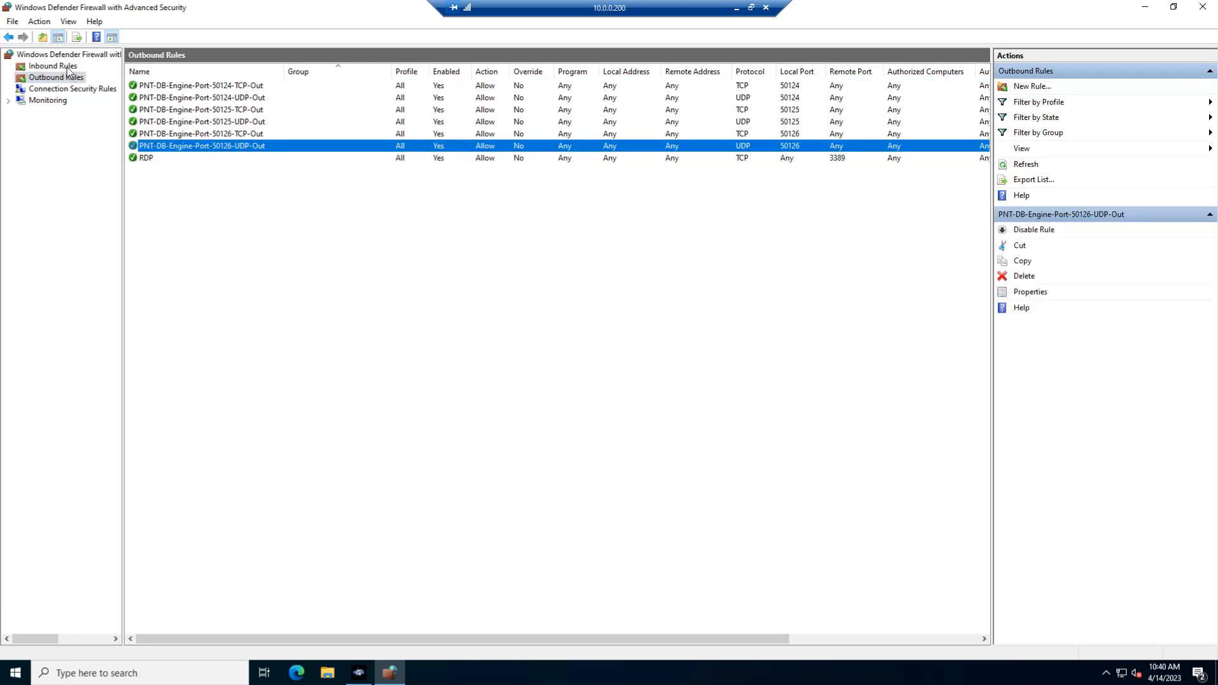
left_click(68, 68)
left_click(196, 87)
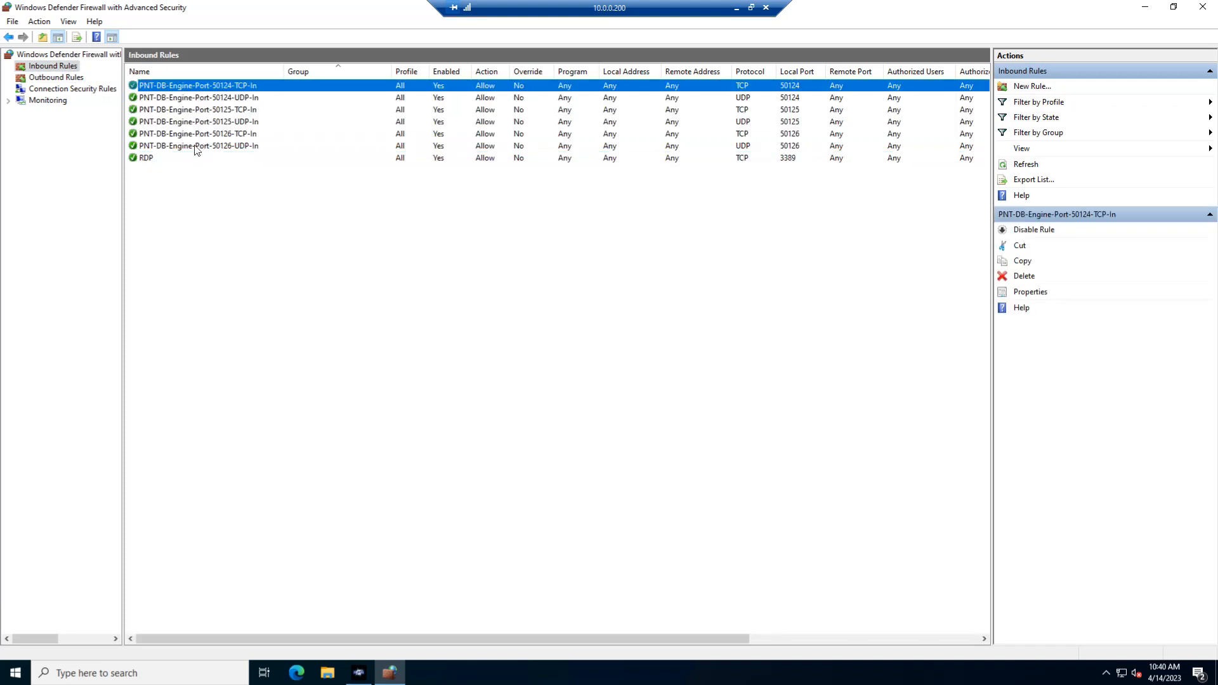
left_click(210, 145)
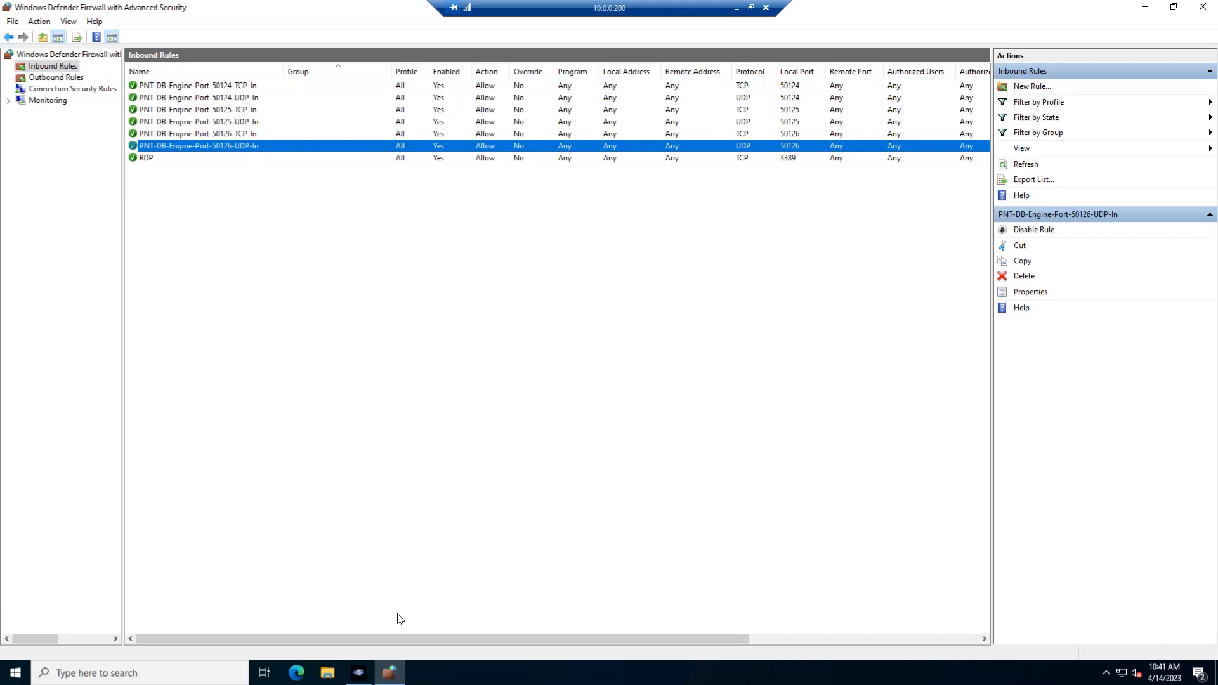
left_click(366, 667)
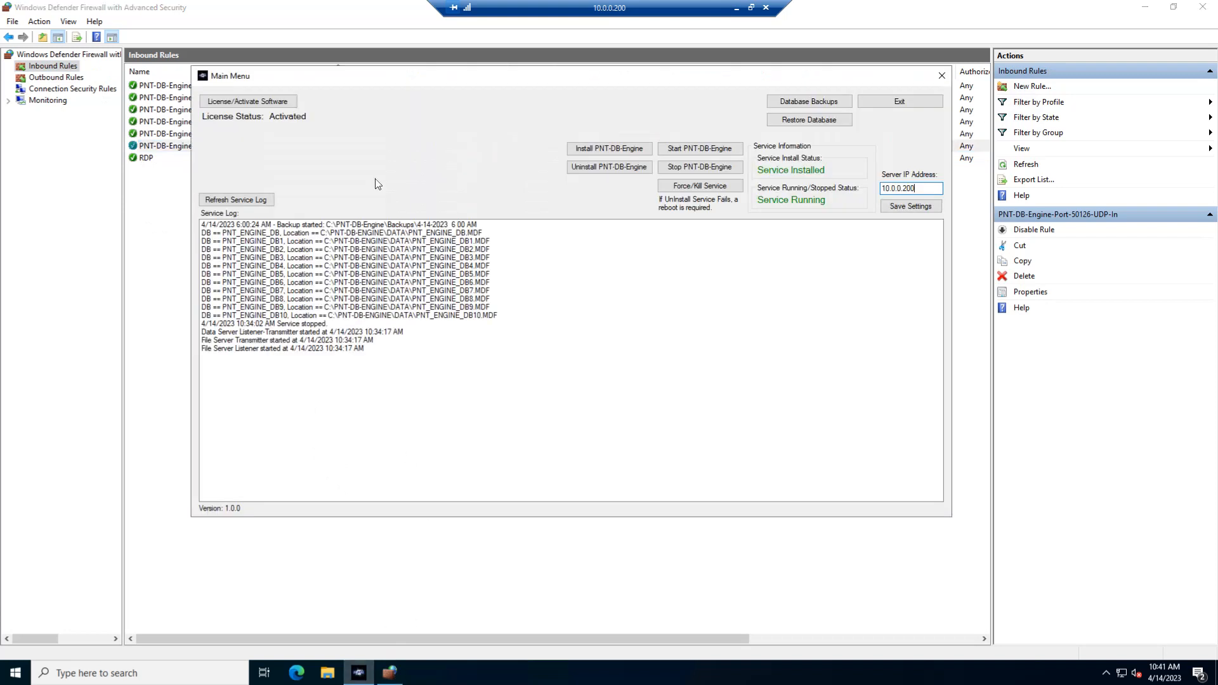
left_click(941, 76)
Restrict the remote IP address scope of the inbound RDP rule to 10.0.0.1/24 and save the rule.
left_click(152, 159)
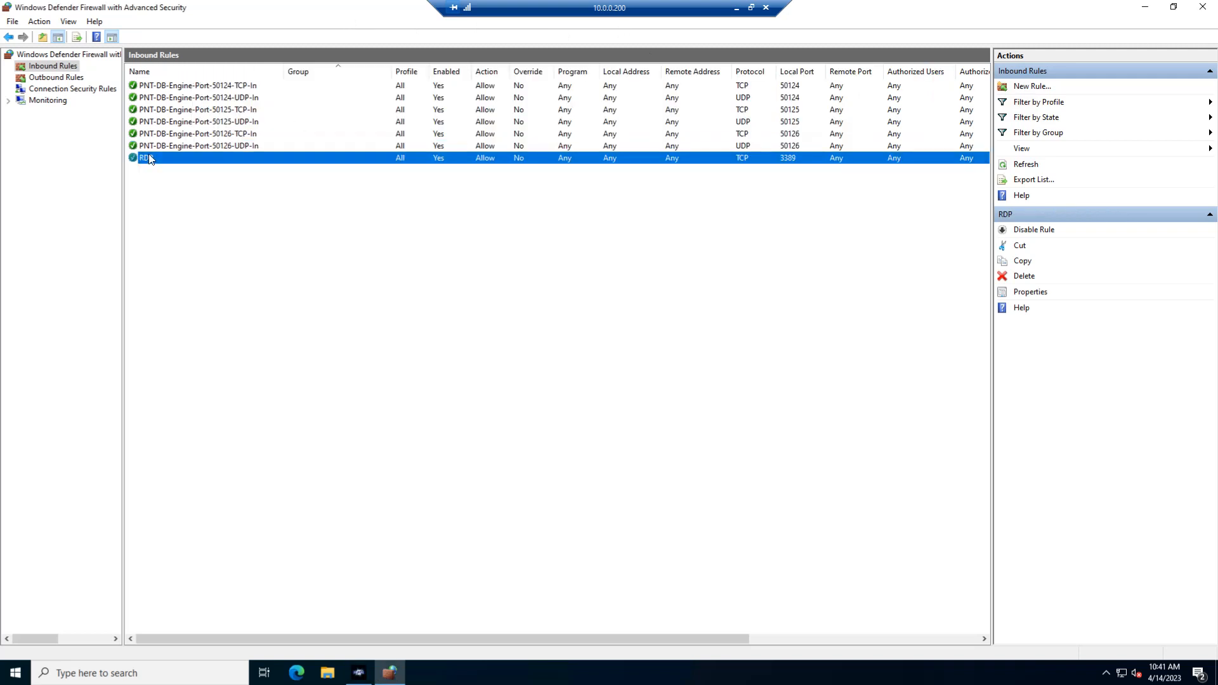
double_click(151, 158)
left_click(538, 217)
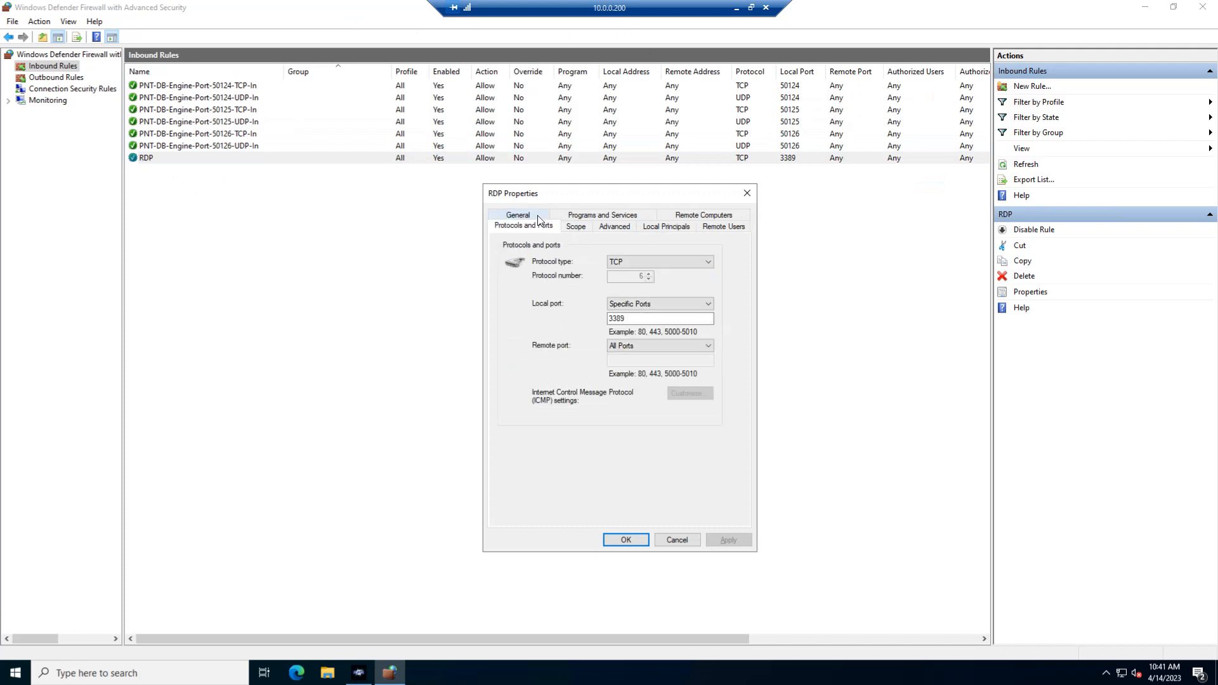
left_click(575, 228)
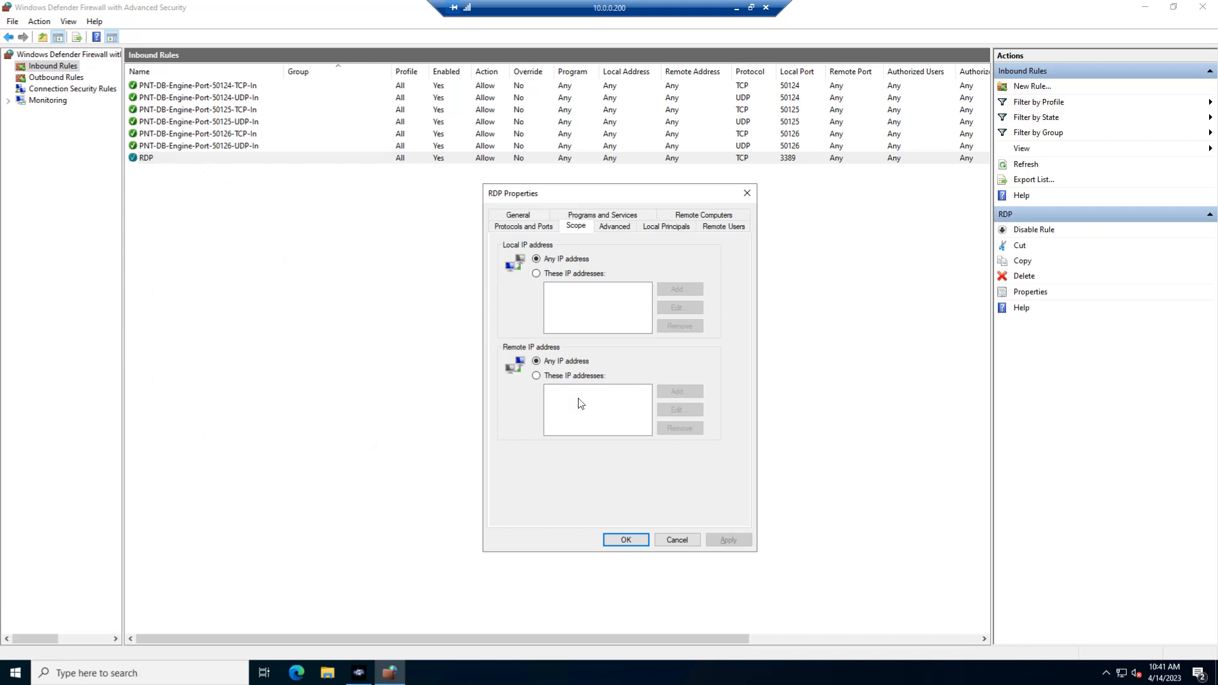
left_click(557, 378)
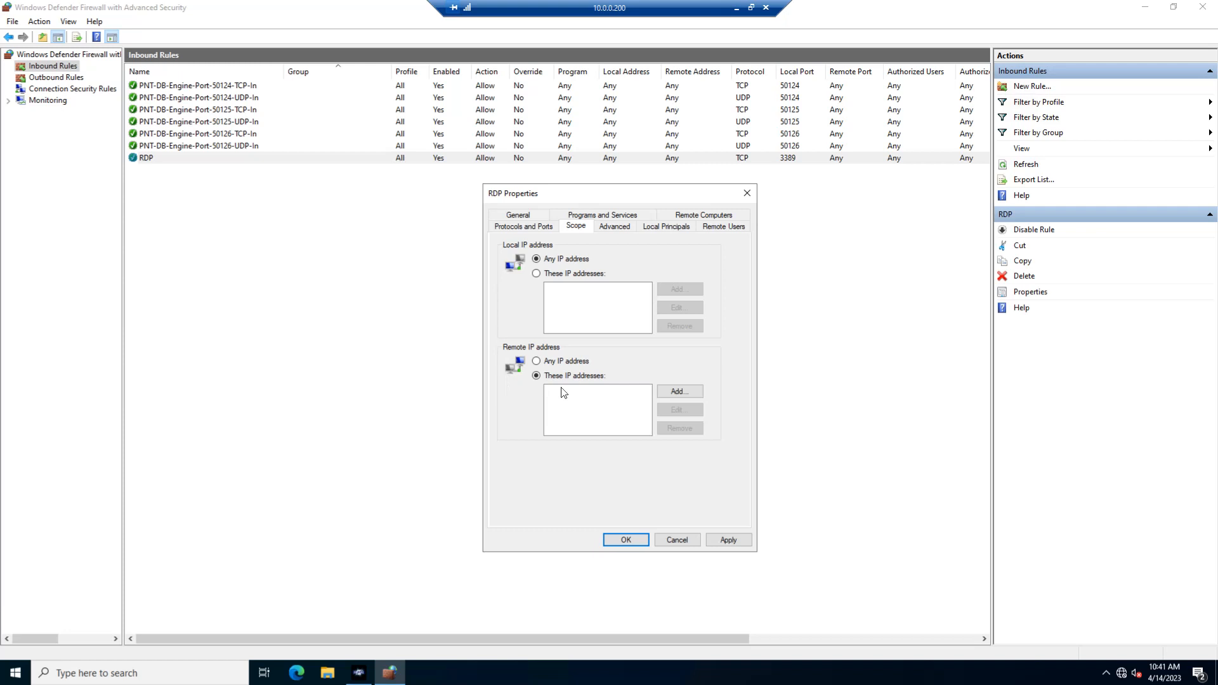
left_click(690, 392)
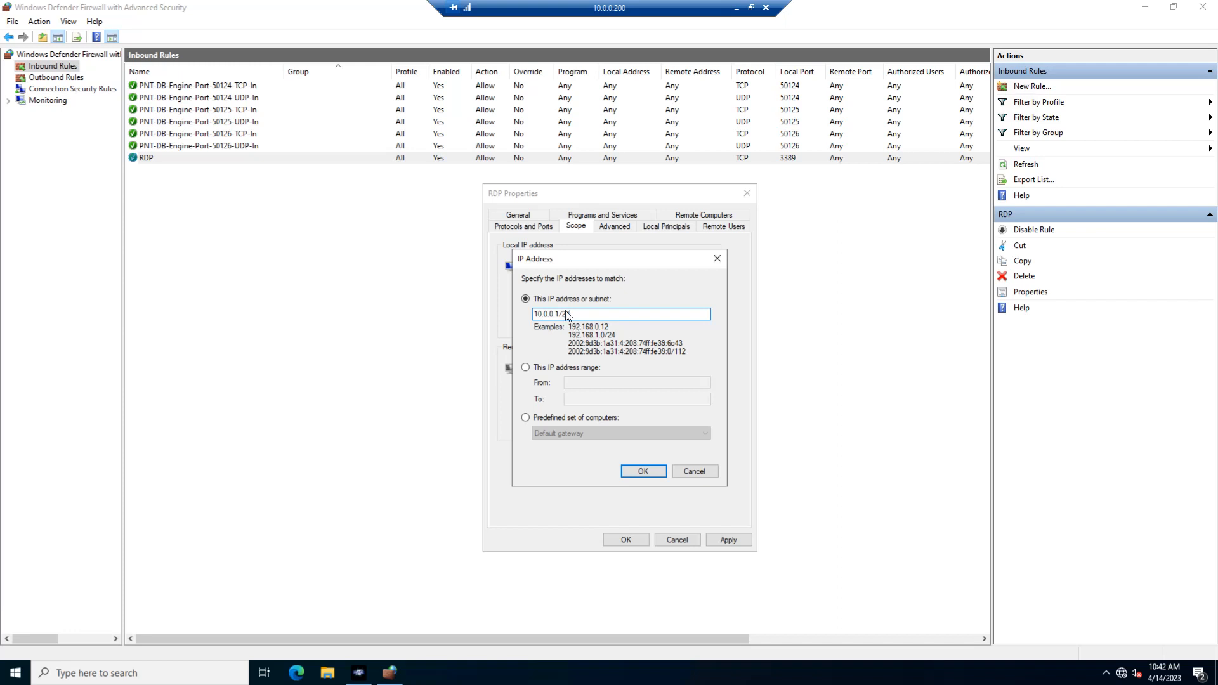
key("shift+Left")
key("Right")
left_click(642, 471)
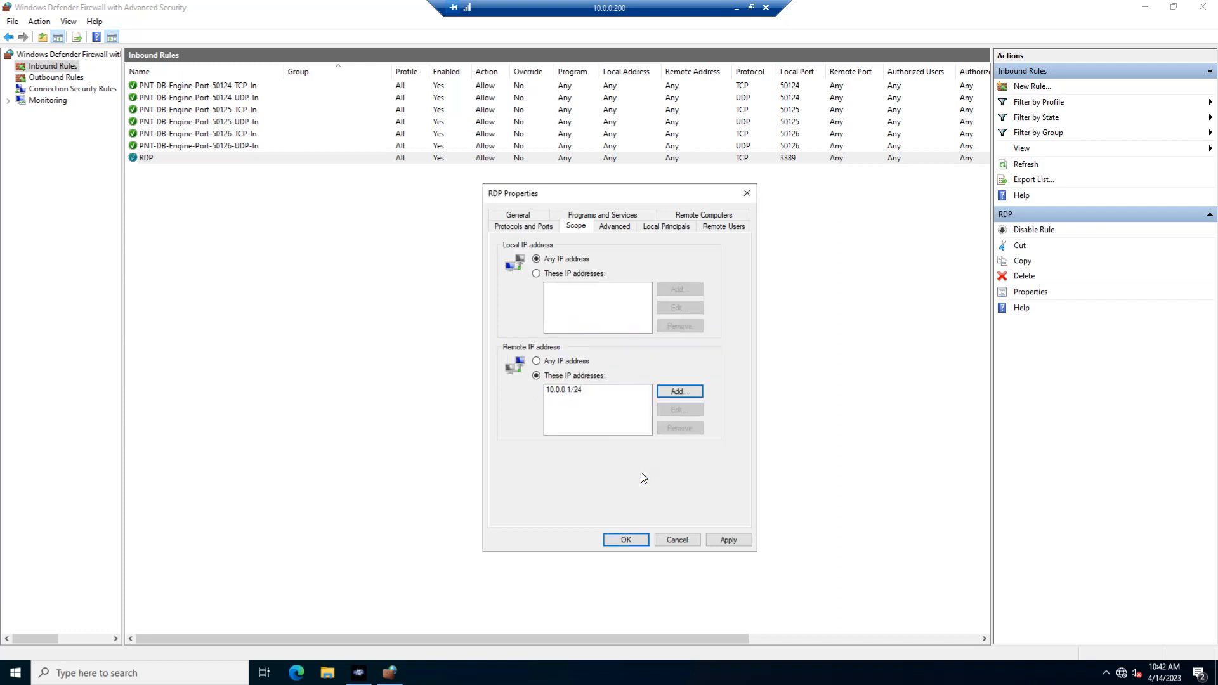
left_click(727, 539)
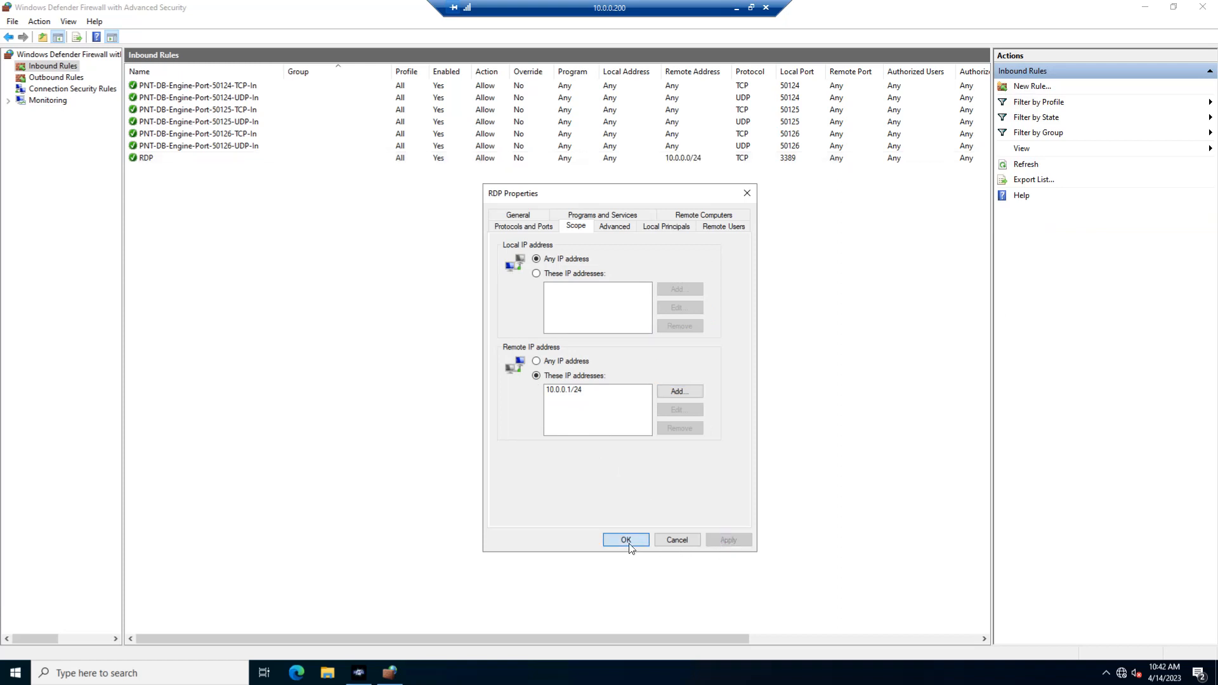
left_click(626, 540)
left_click(668, 158)
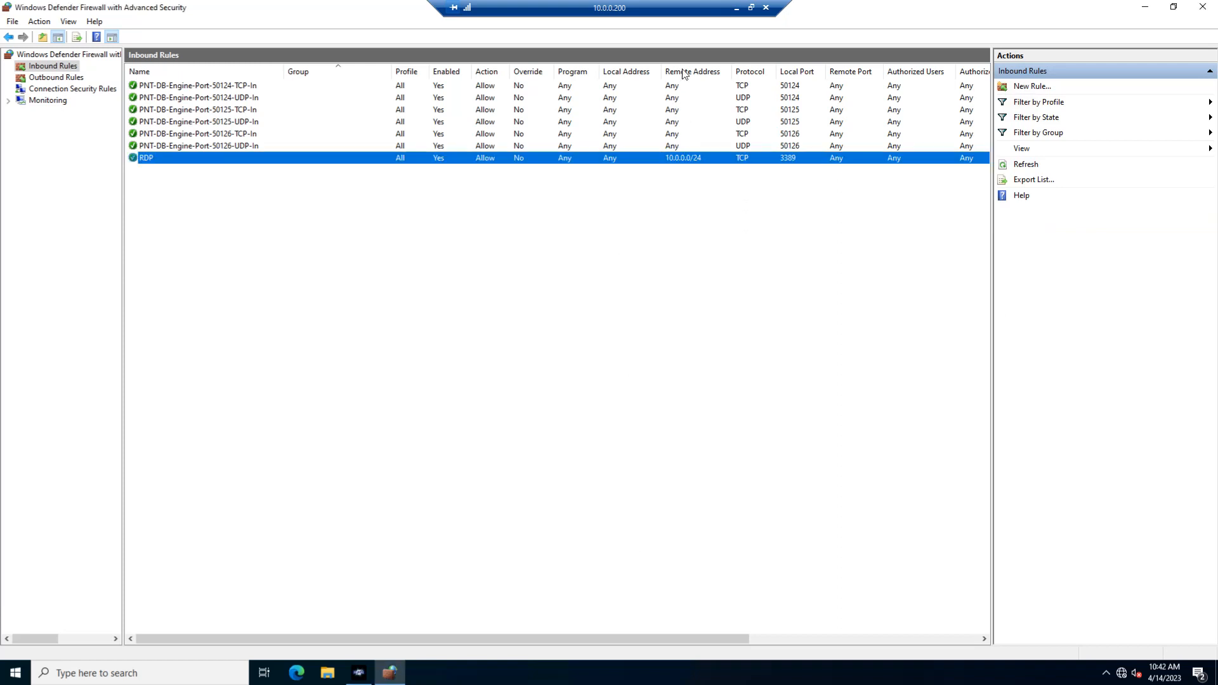
left_click_drag(574, 11, 473, 10)
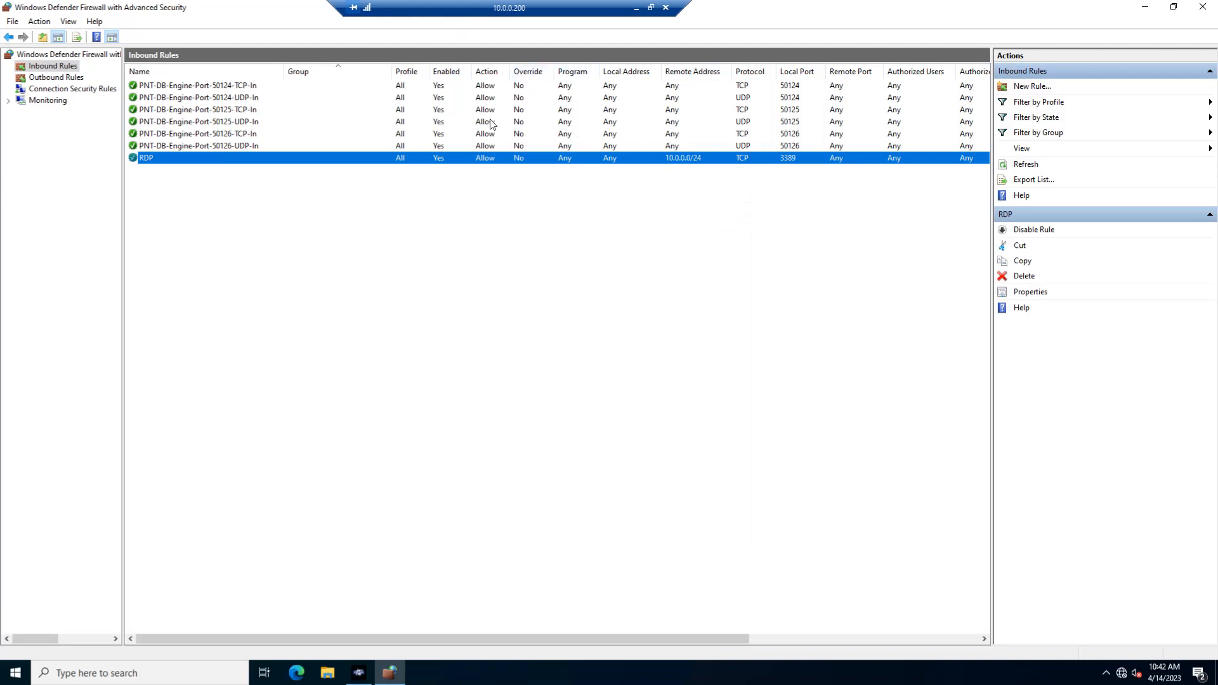
Restrict the remote IP address scope of the outbound RDP rule to 10.0.0.1/24 and apply it.
left_click(50, 77)
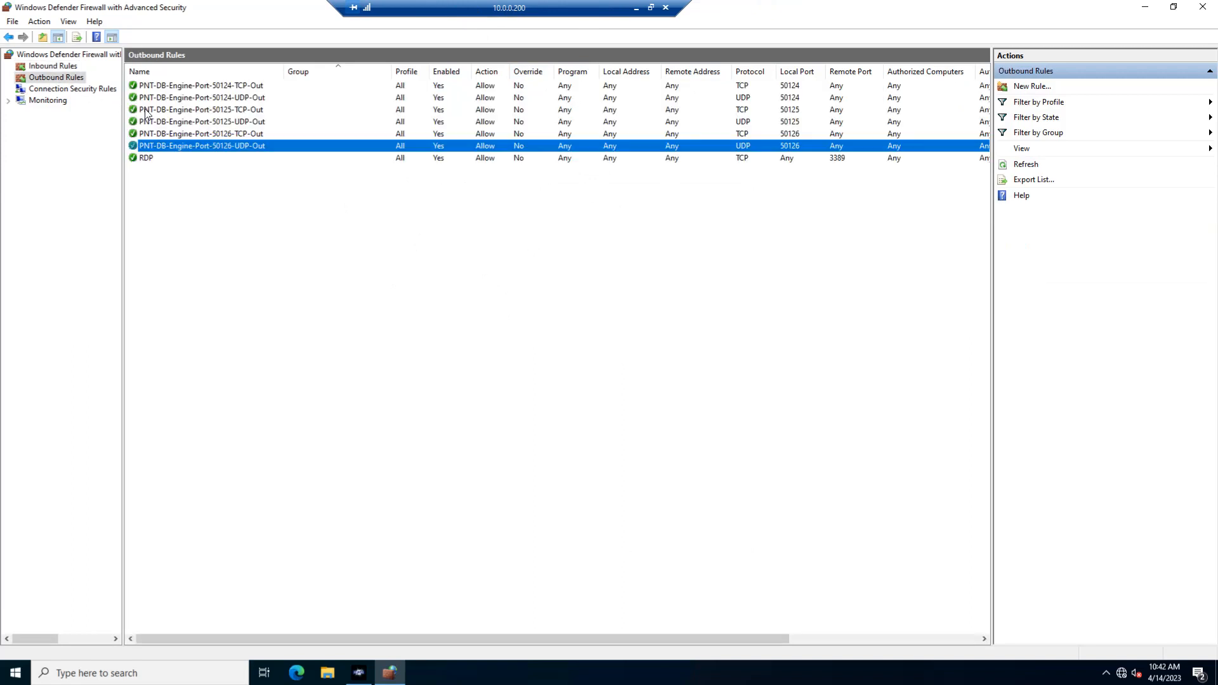
left_click(148, 157)
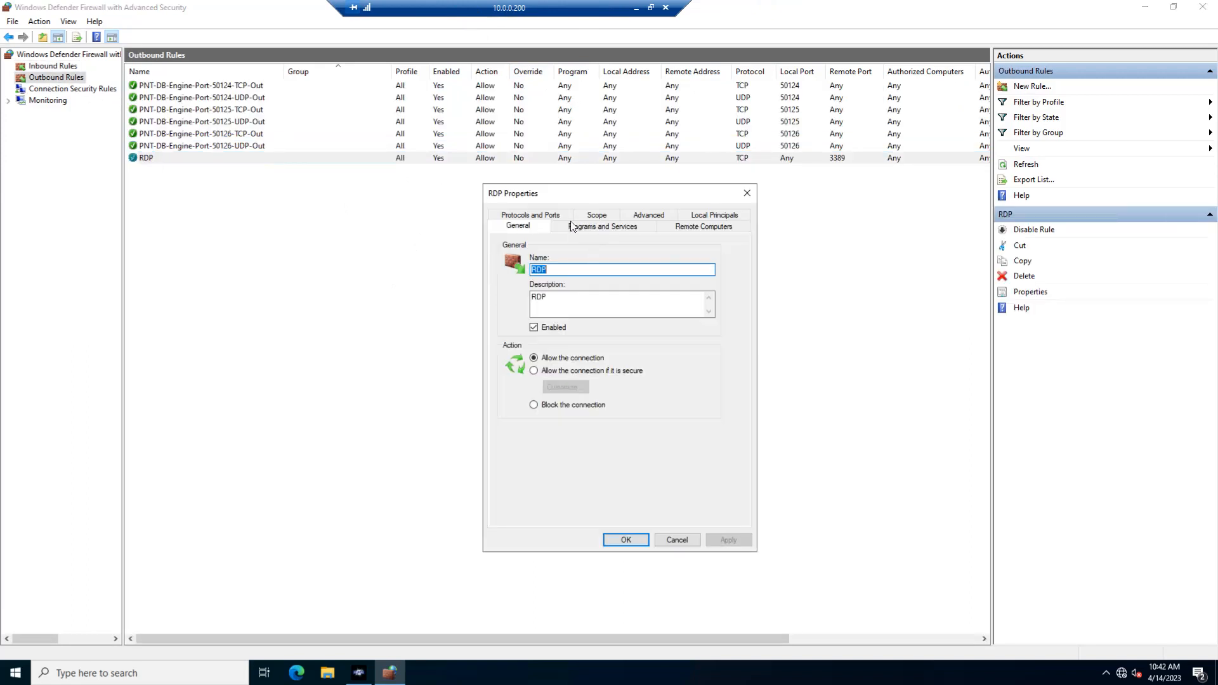
left_click(589, 216)
left_click(574, 376)
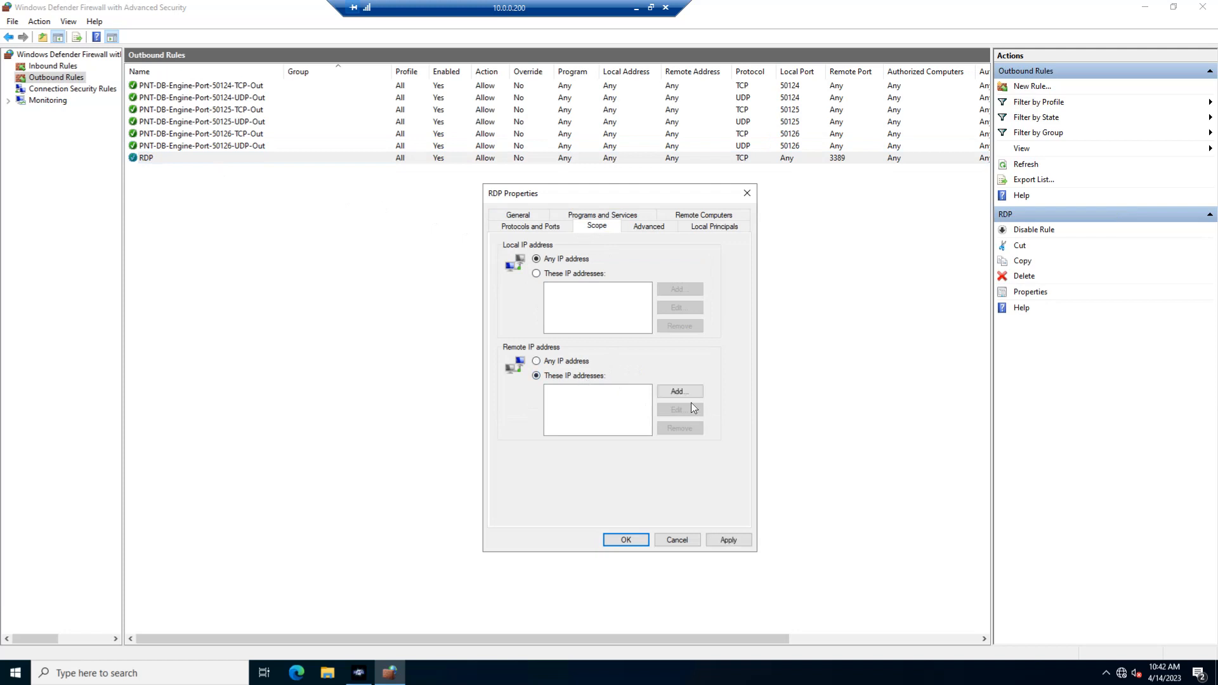
left_click(678, 391)
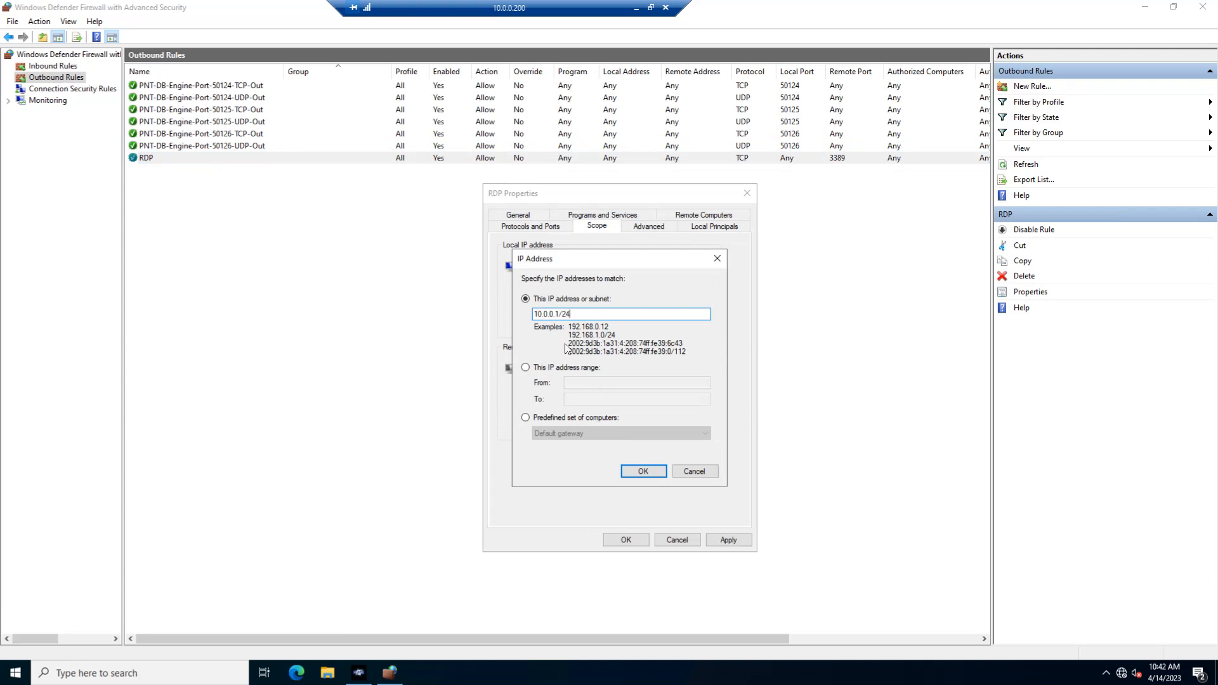
left_click(644, 471)
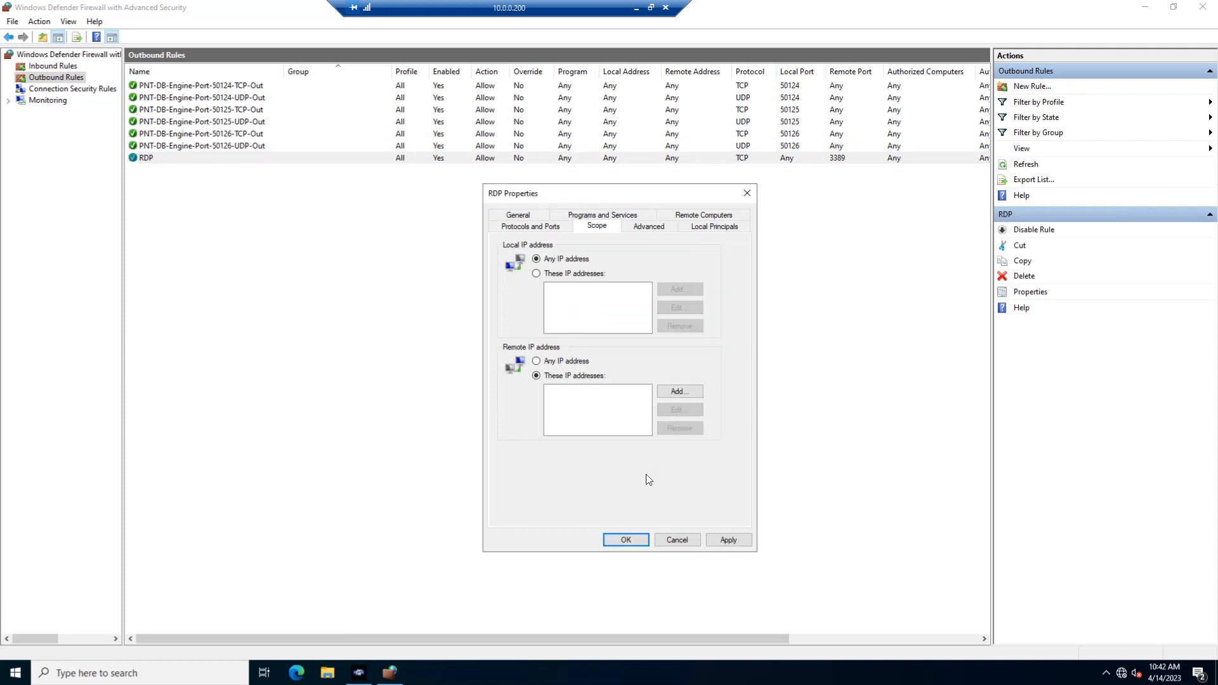
left_click(716, 537)
left_click(684, 539)
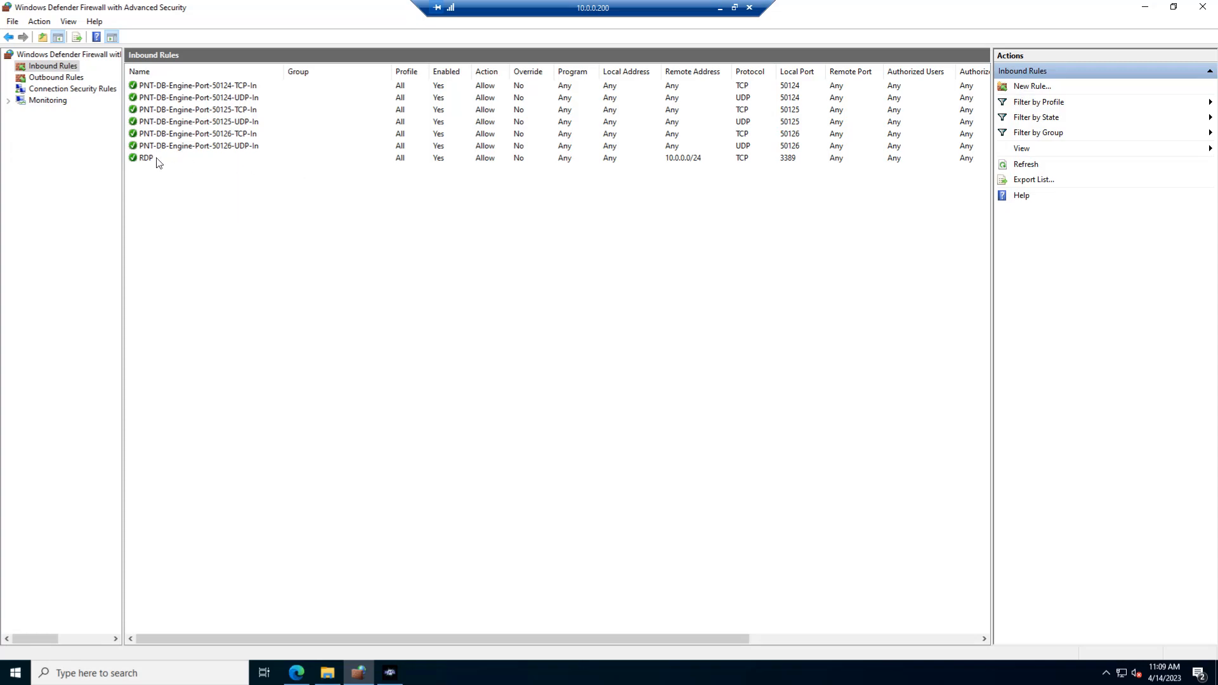
Restrict the local IP address scope of the inbound RDP rule to 10.0.0.1/24 and apply it.
double_click(158, 163)
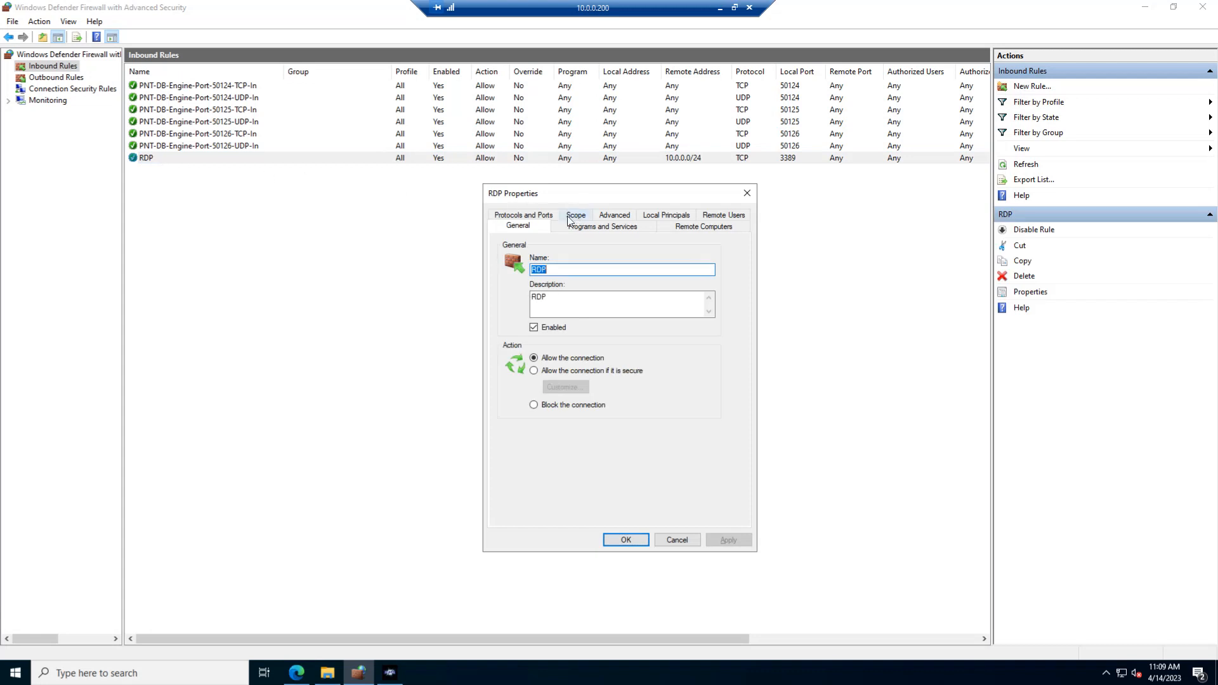
left_click(575, 216)
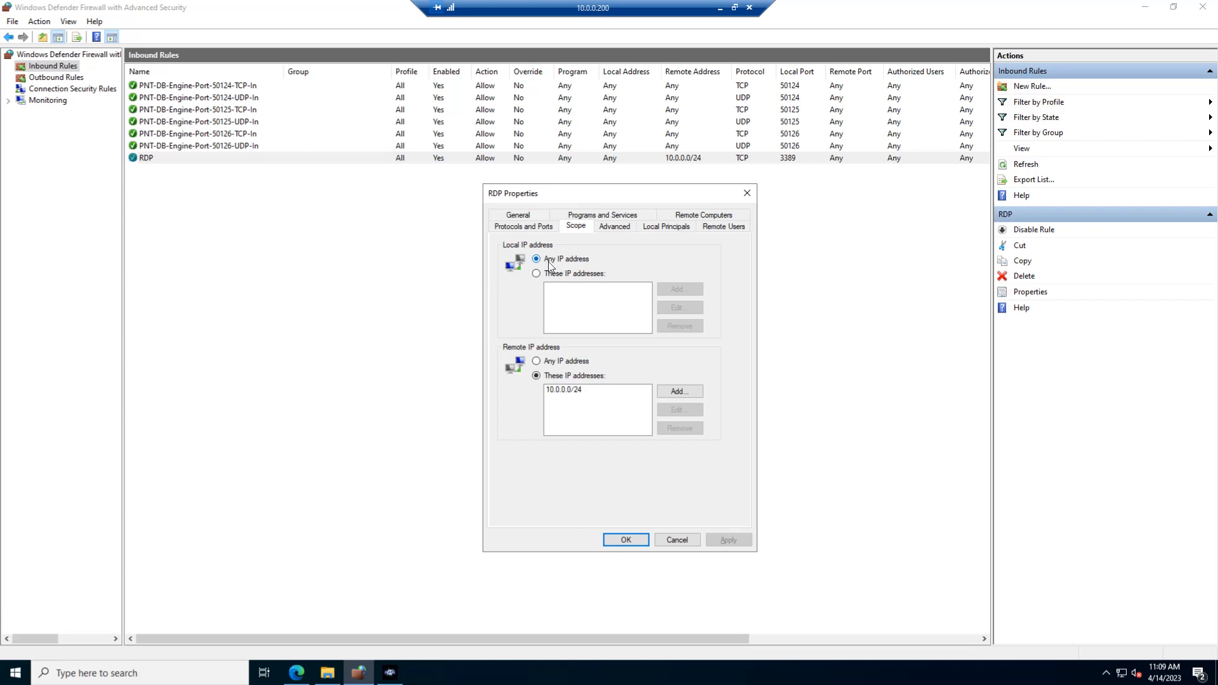
left_click_drag(580, 193, 539, 196)
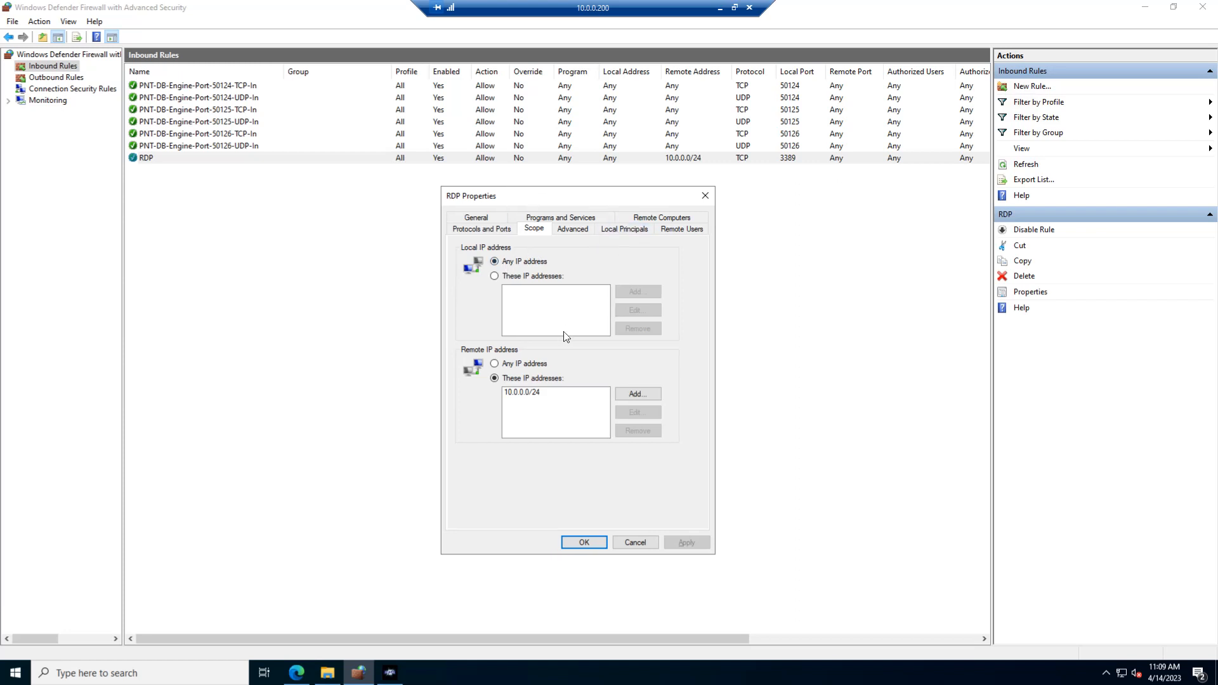
left_click(505, 278)
left_click(635, 292)
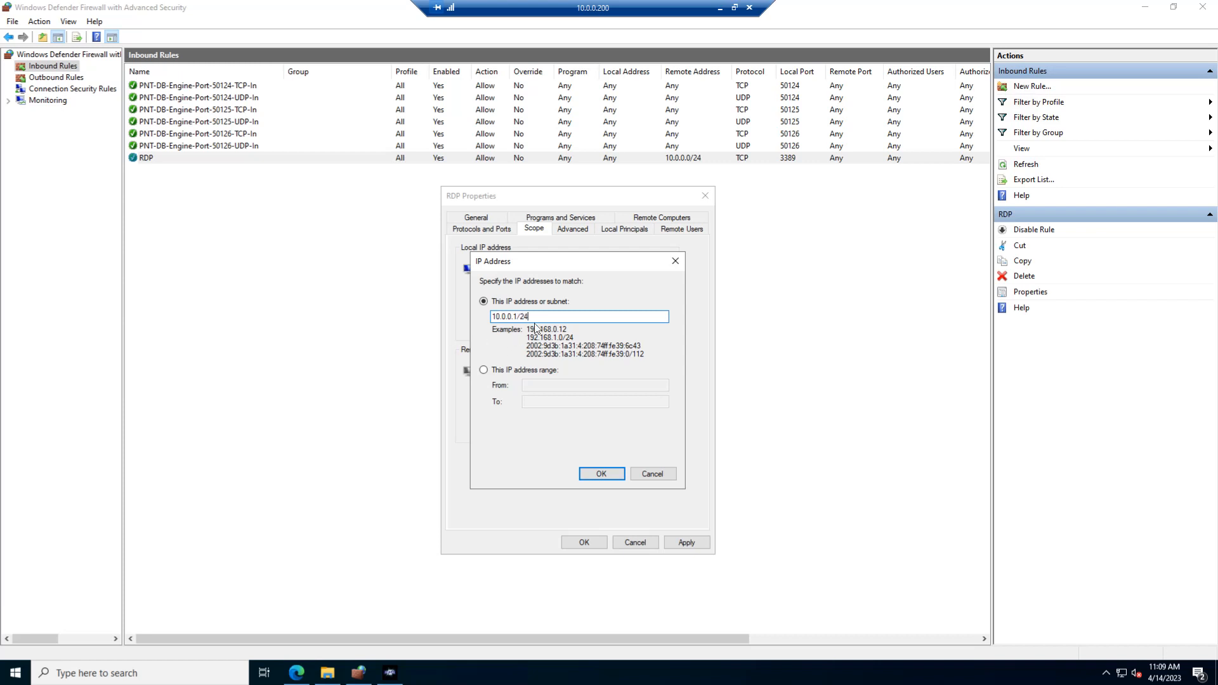
left_click(606, 476)
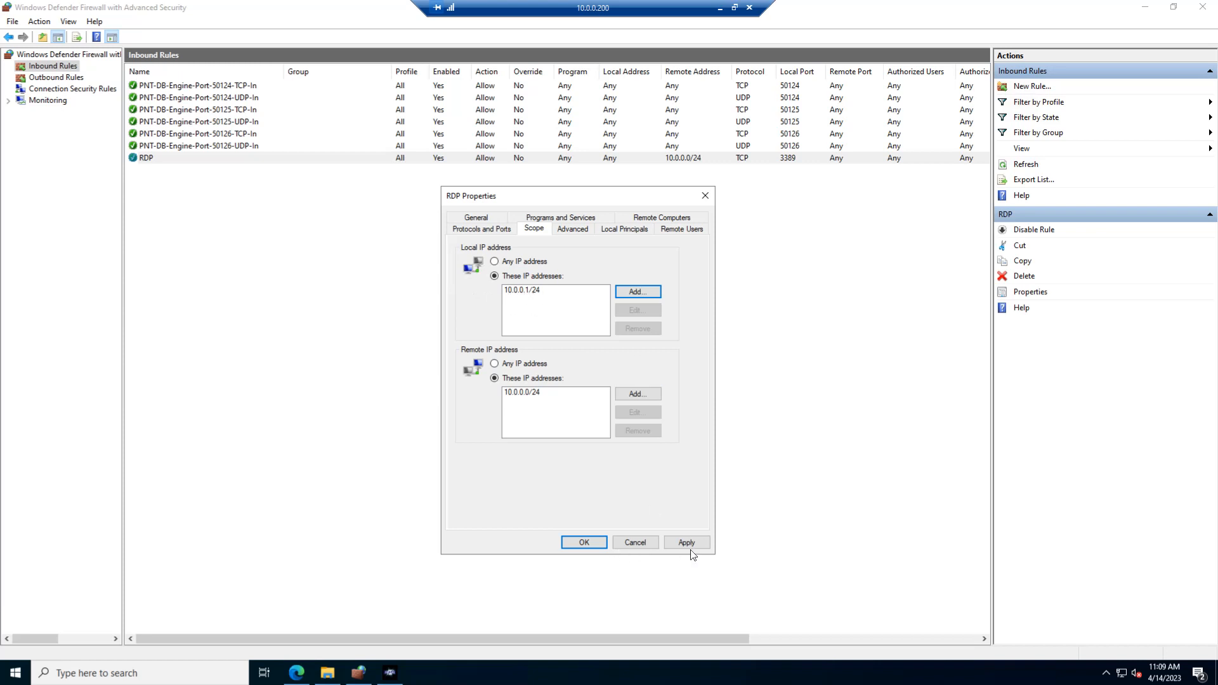
left_click(669, 544)
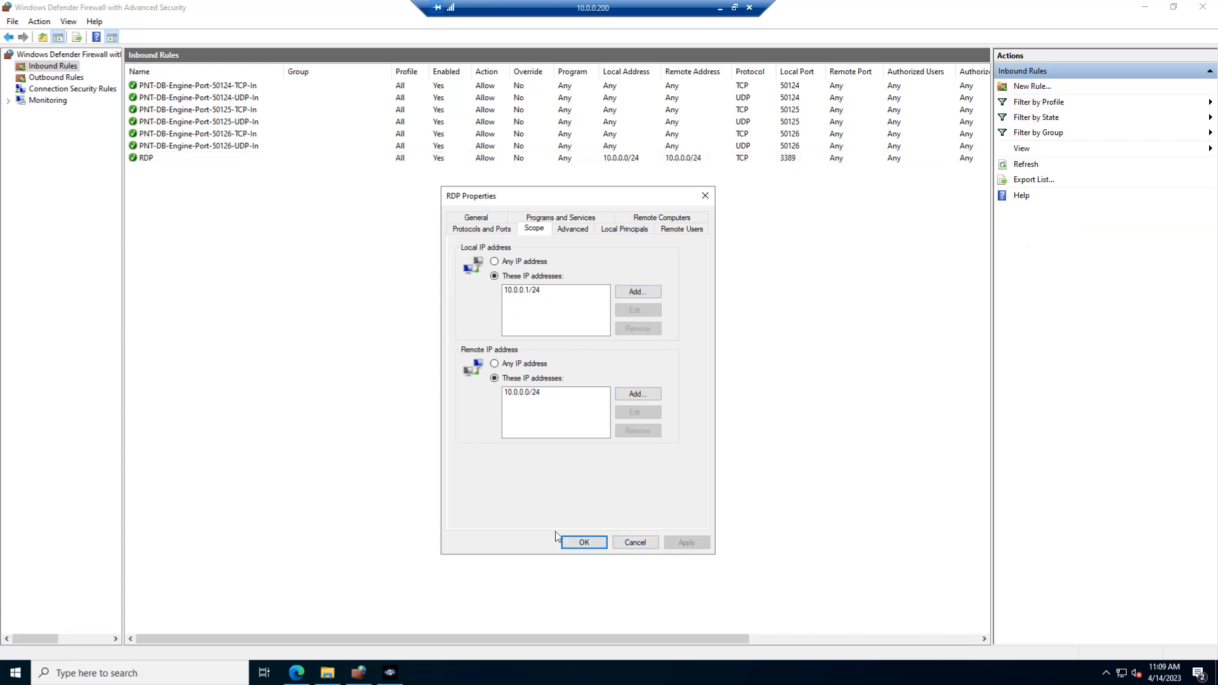
Restrict the local IP address scope of the outbound RDP rule to 10.0.0.1/24 and save the rule.
left_click(56, 78)
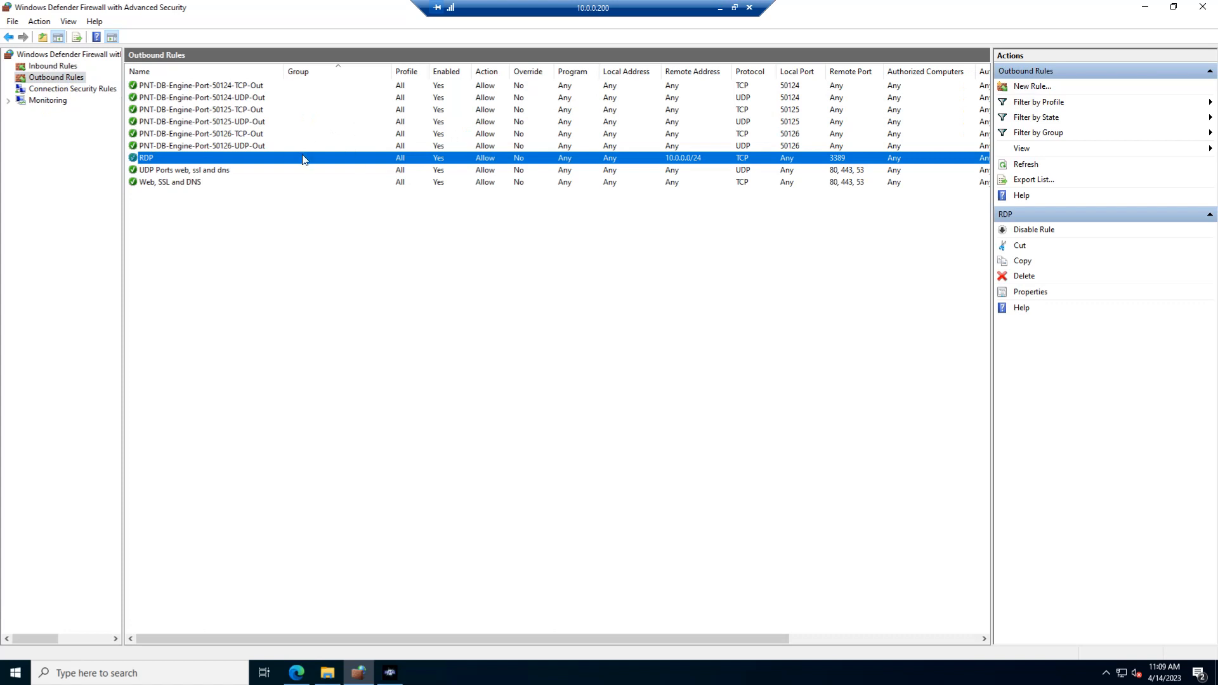
double_click(302, 158)
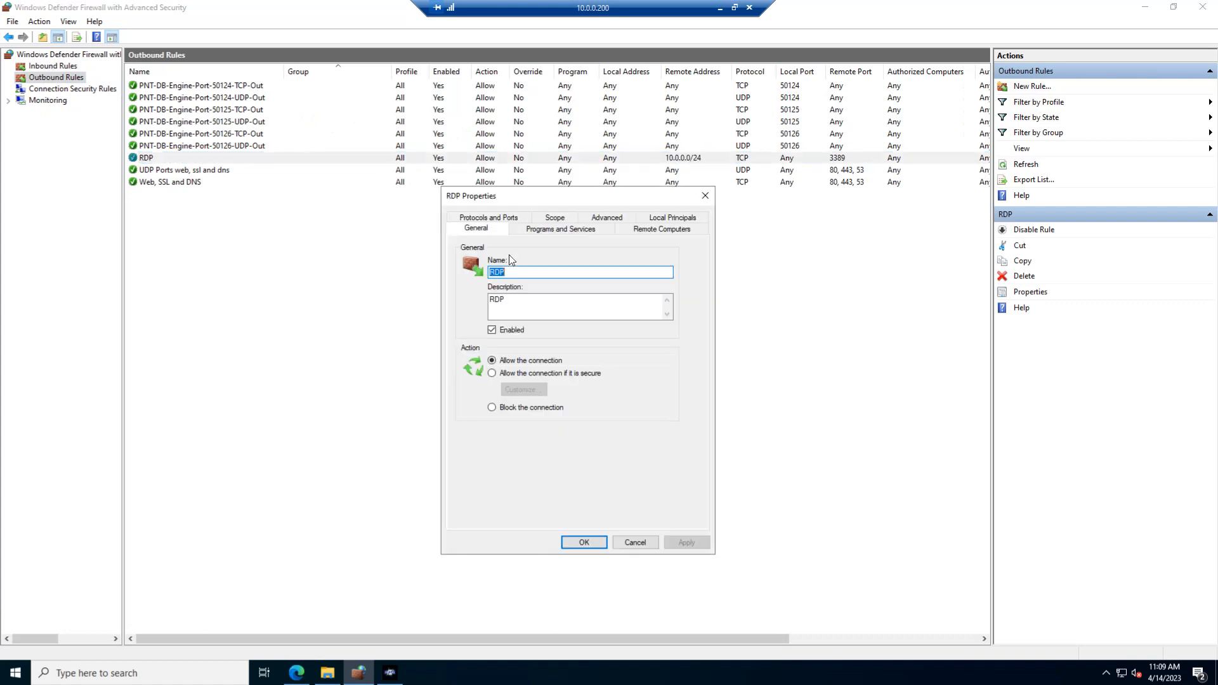
left_click(555, 229)
left_click(539, 277)
left_click(625, 292)
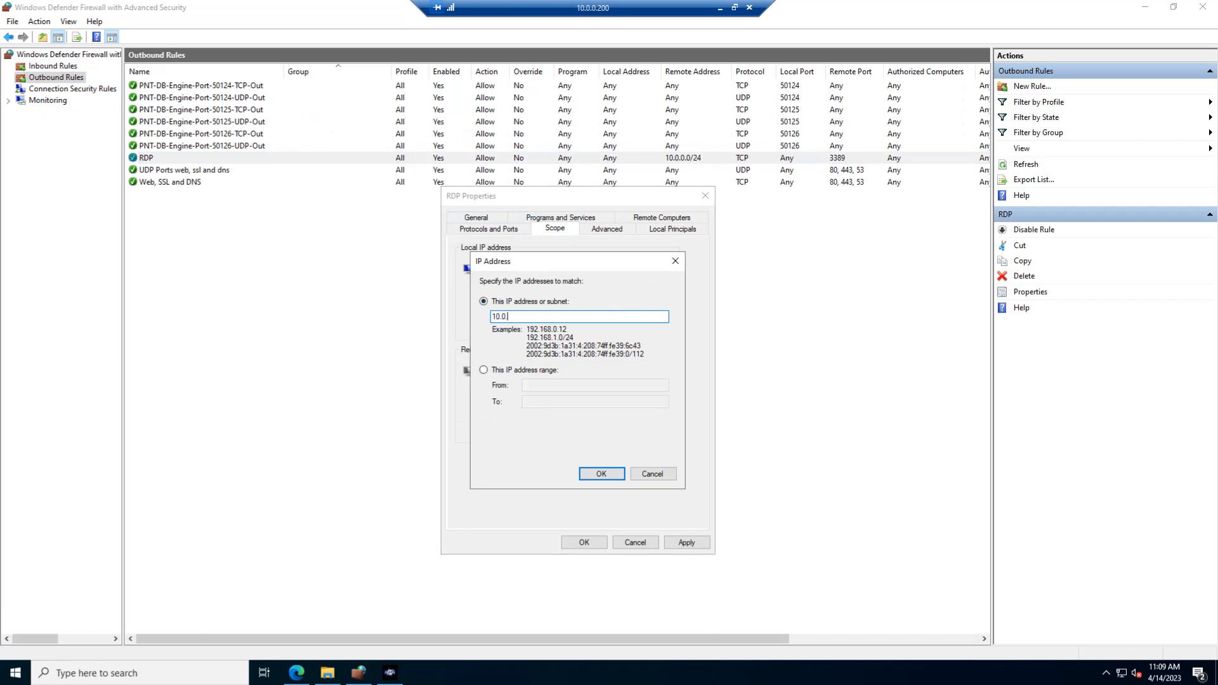
type("10.0.0.1/24")
left_click(602, 474)
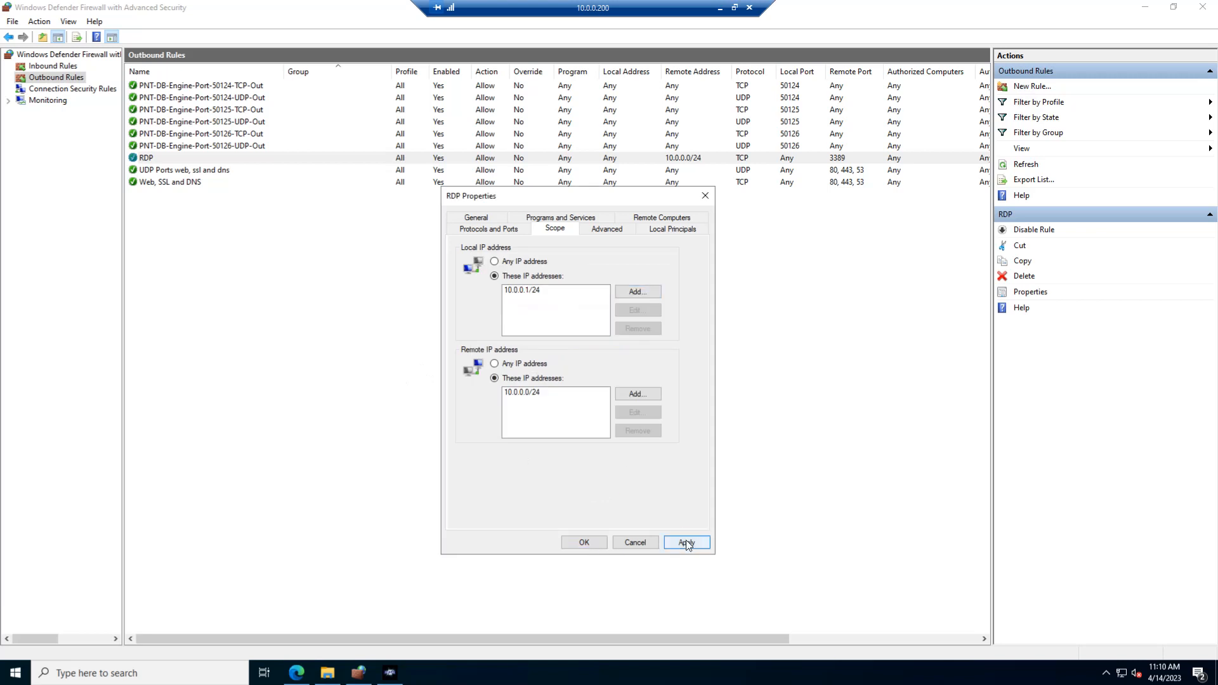
left_click(687, 543)
left_click(584, 543)
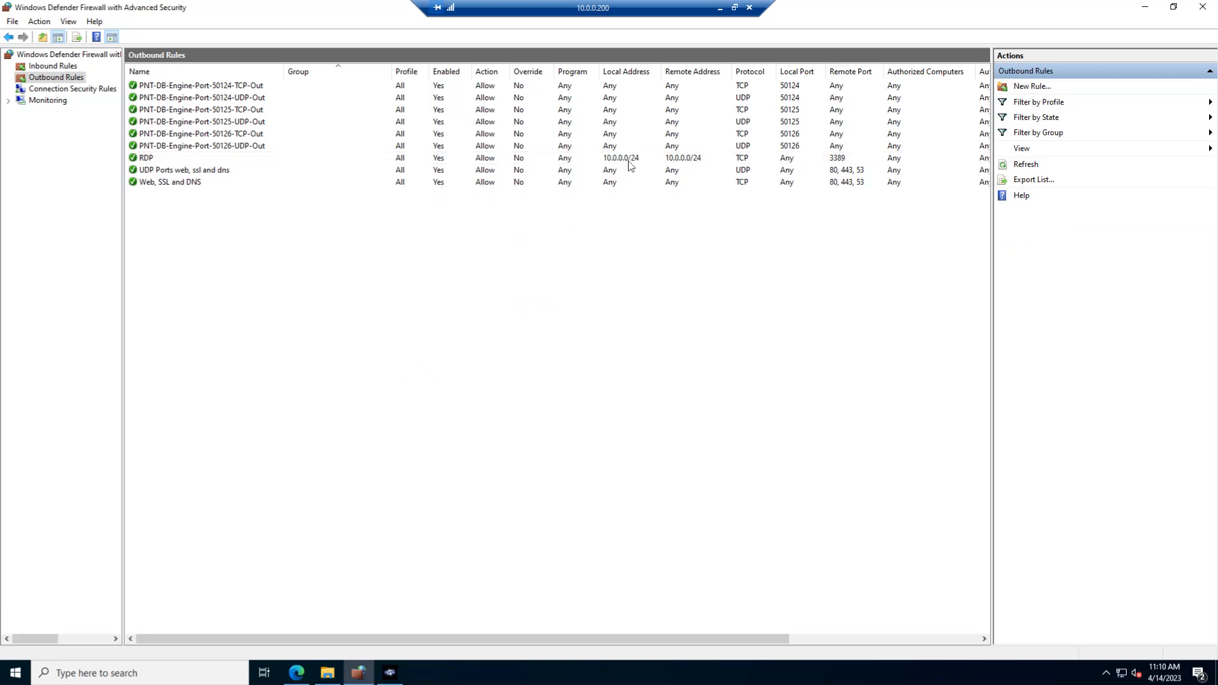
left_click(684, 160)
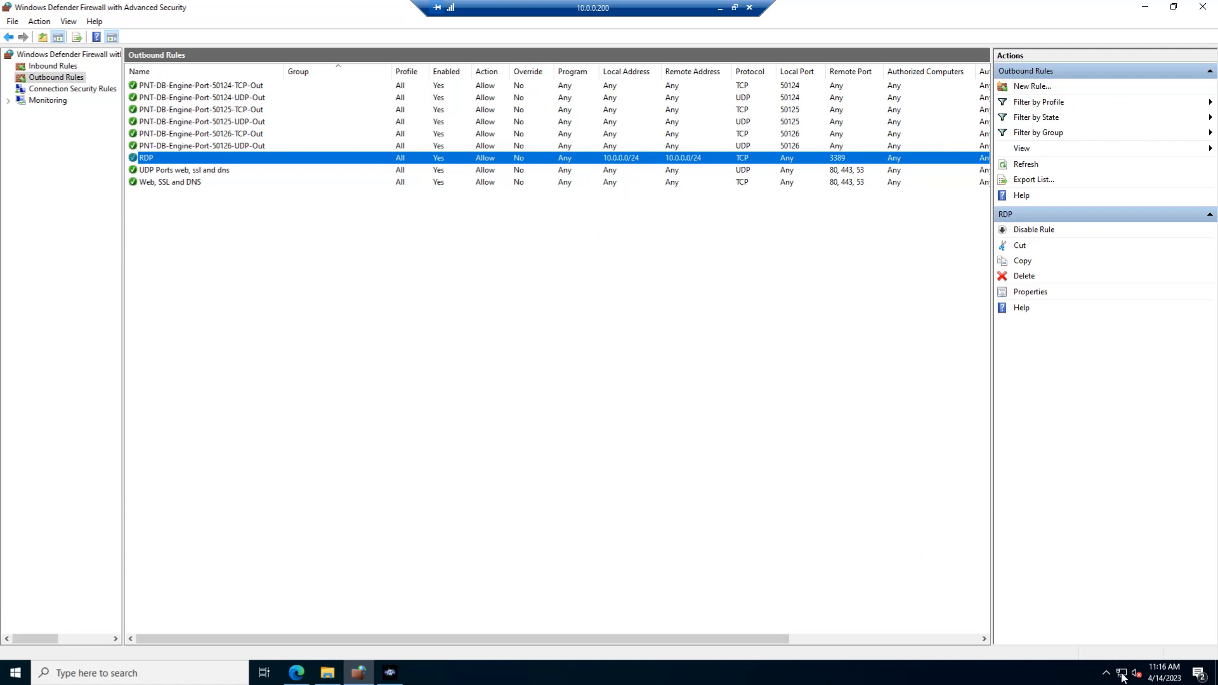
Examine the Ethernet0 adapter's network connection details from the Control Panel's adapter settings, and close the network windows.
left_click(14, 674)
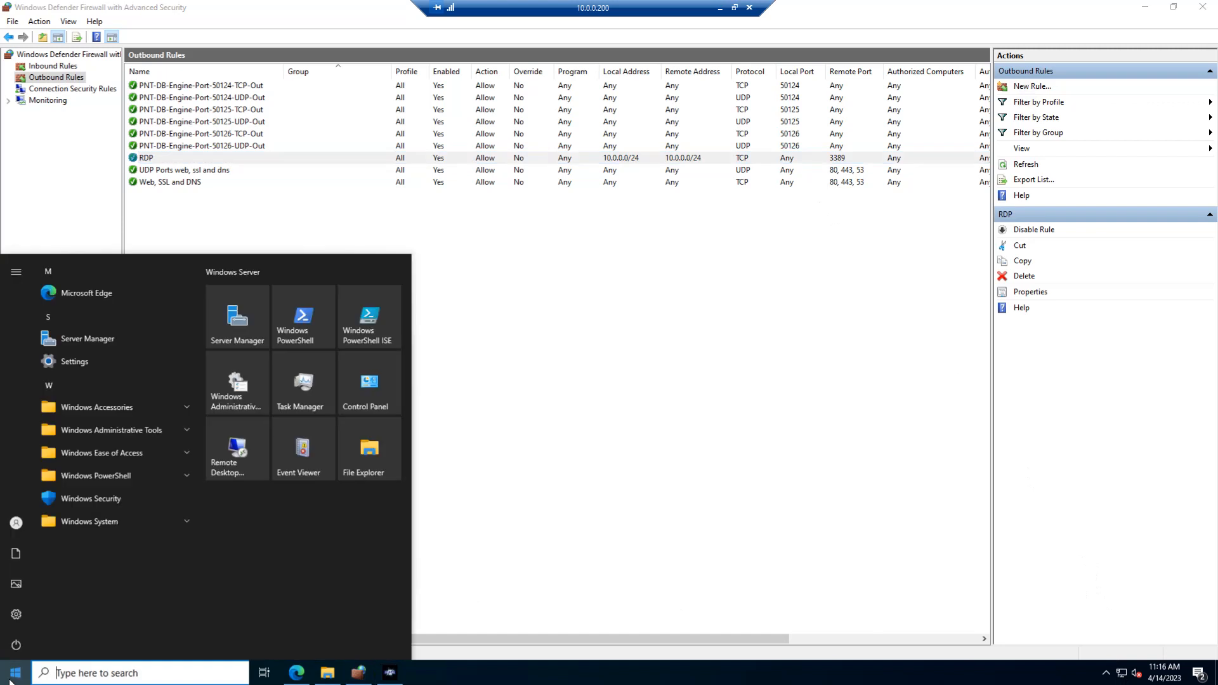
type("control")
key("Return")
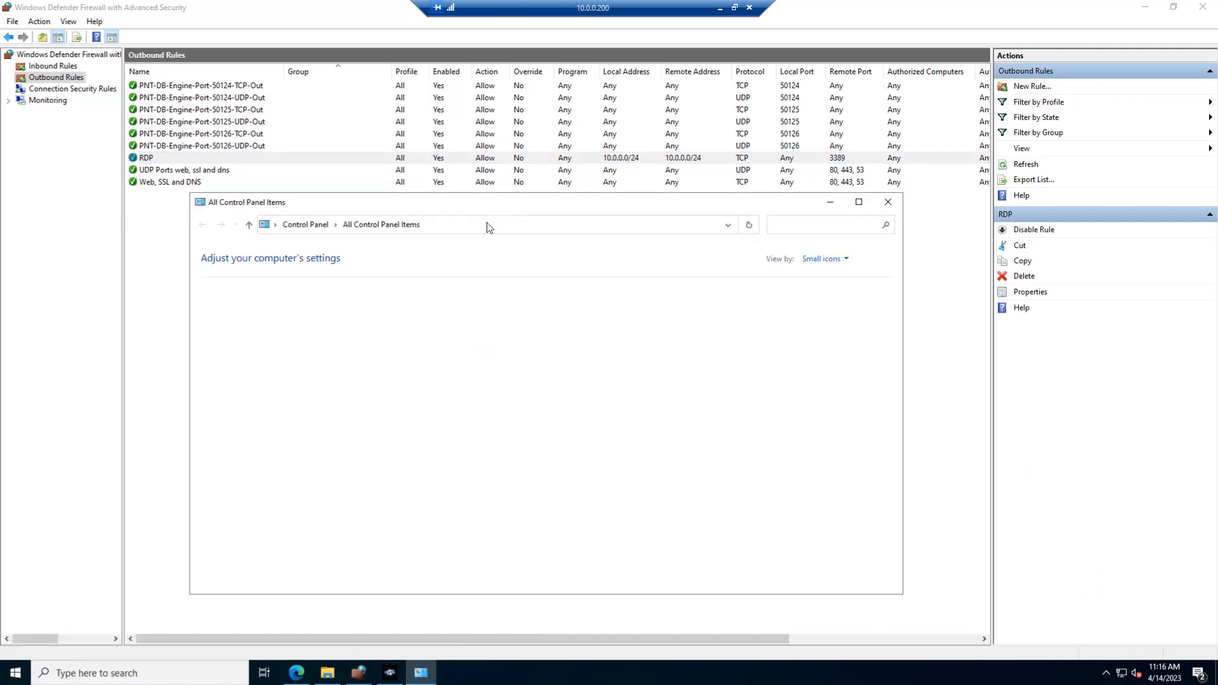
left_click(272, 366)
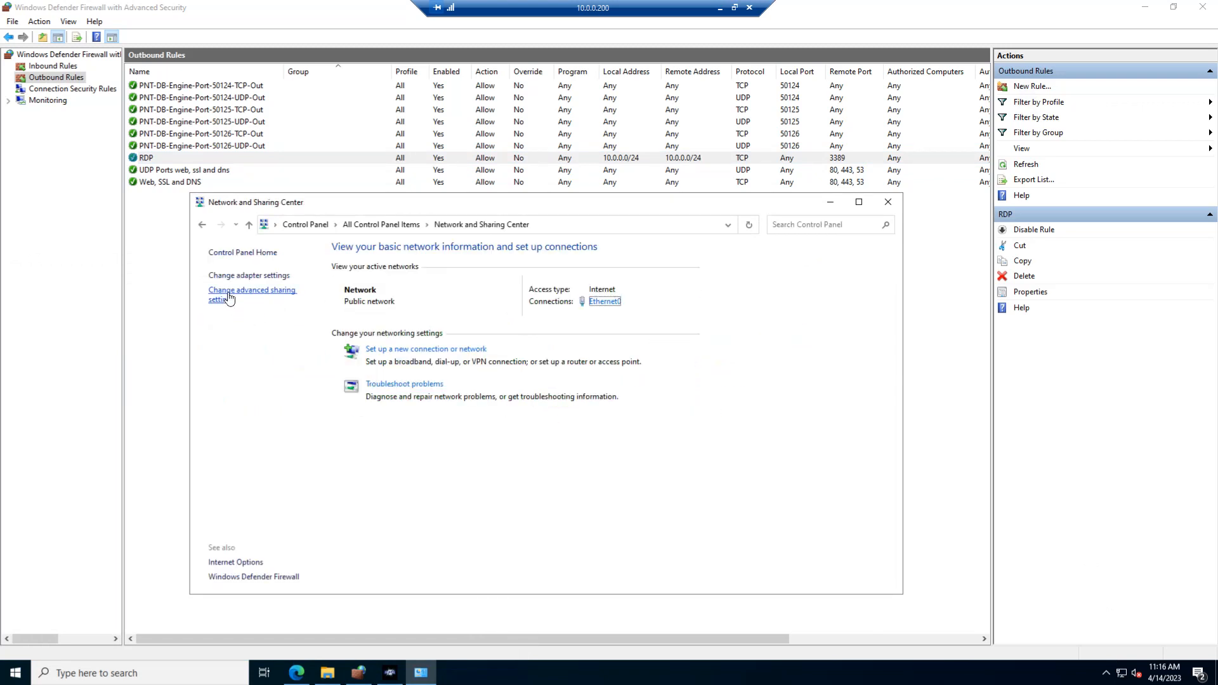
left_click(249, 276)
left_click(264, 298)
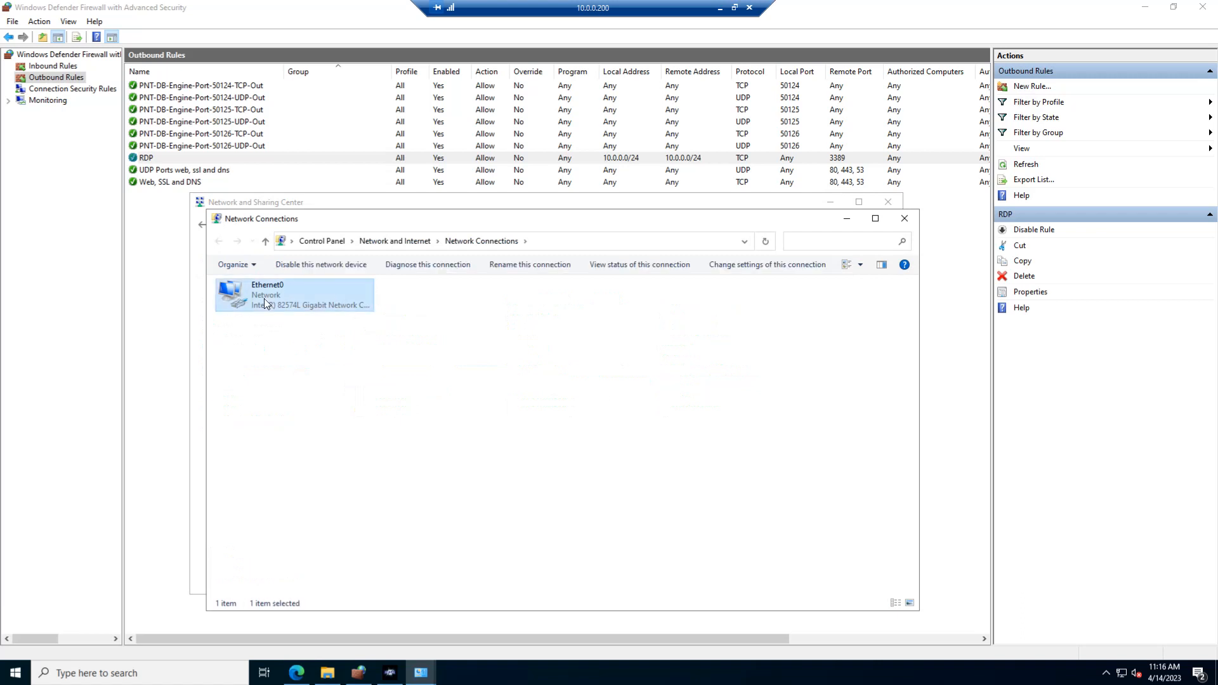
double_click(264, 299)
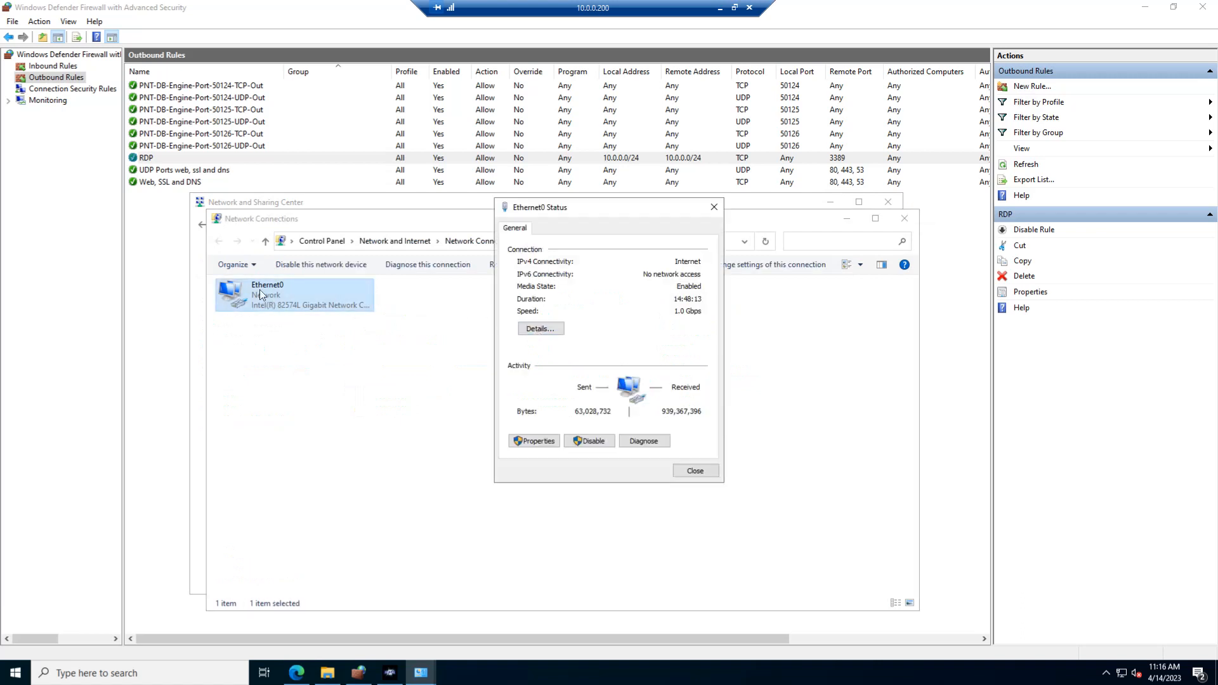
left_click(541, 328)
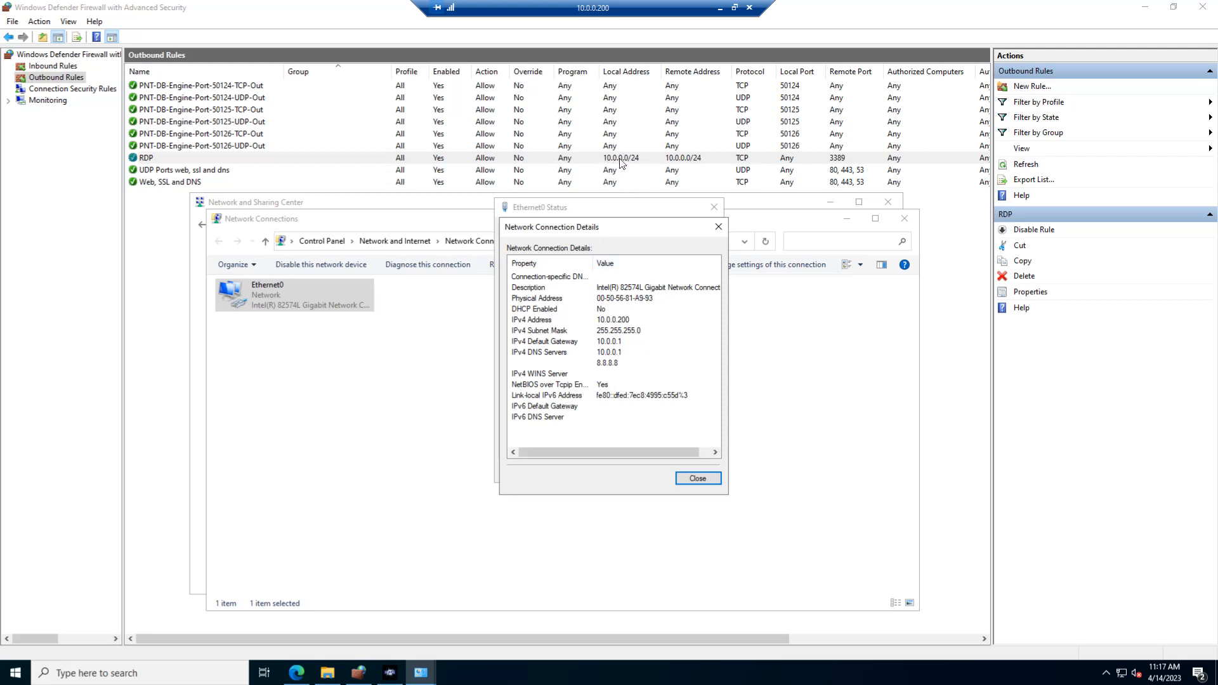
left_click(700, 477)
left_click(699, 474)
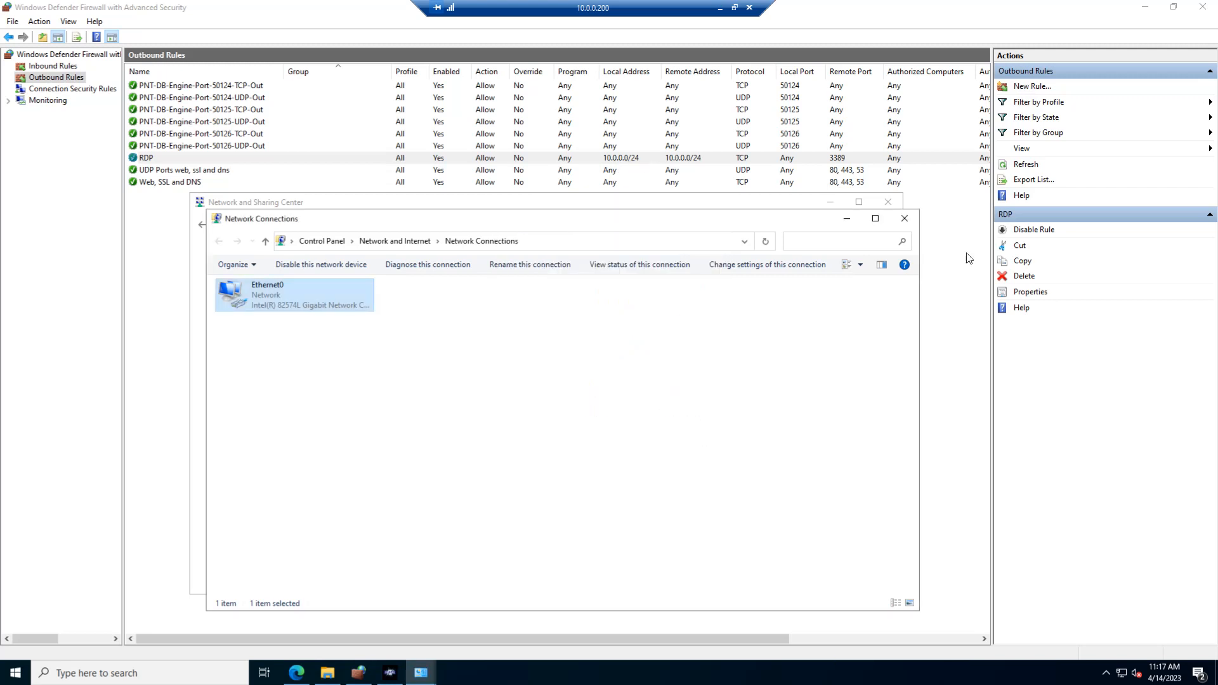
left_click(904, 219)
left_click(889, 204)
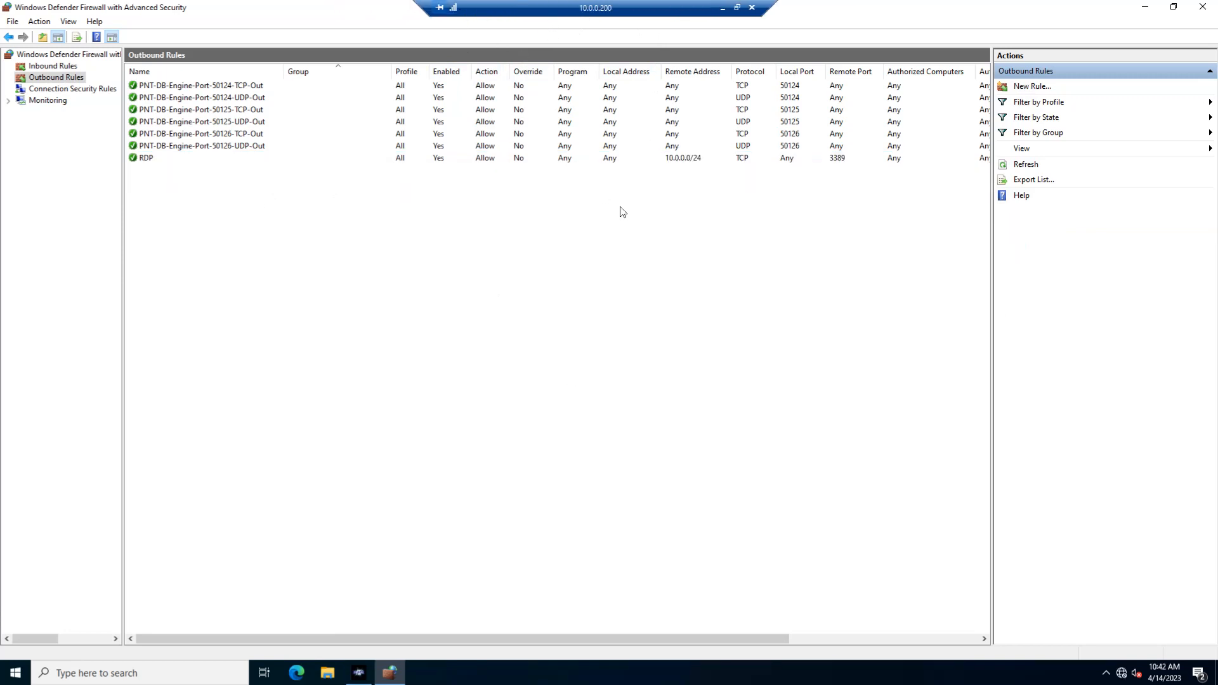
Review the outbound and inbound rule lists, including the RDP rules and the PNT-DB-Engine port rules.
left_click(177, 156)
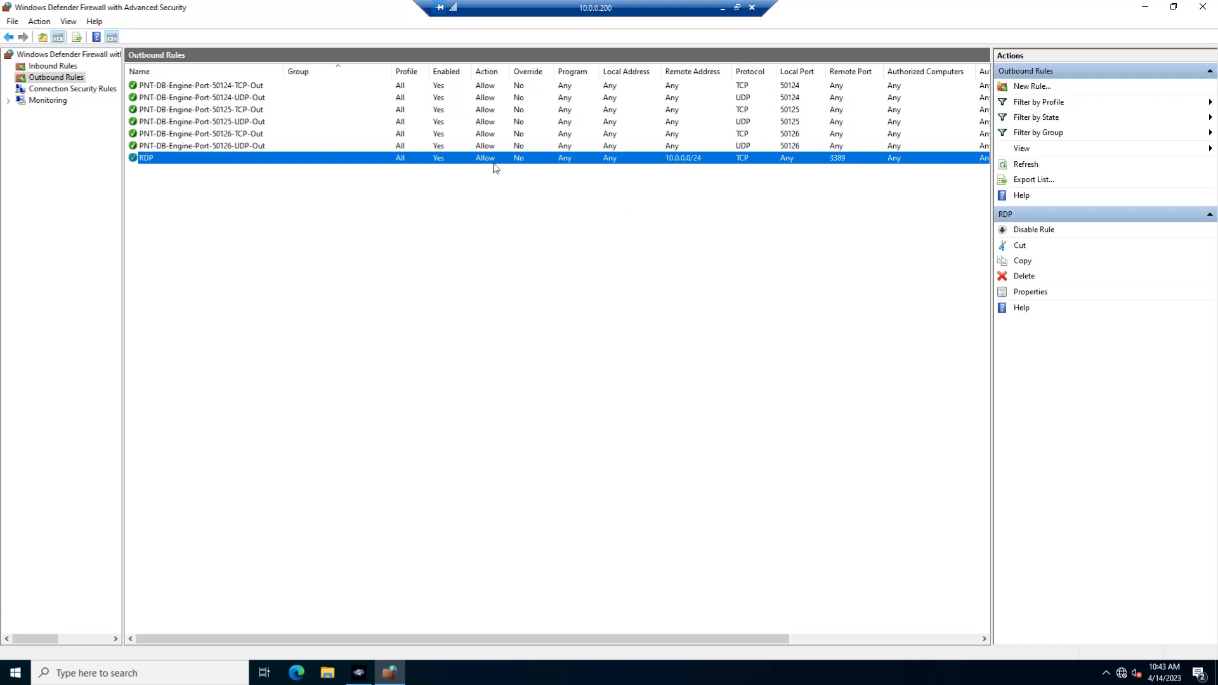
left_click(53, 66)
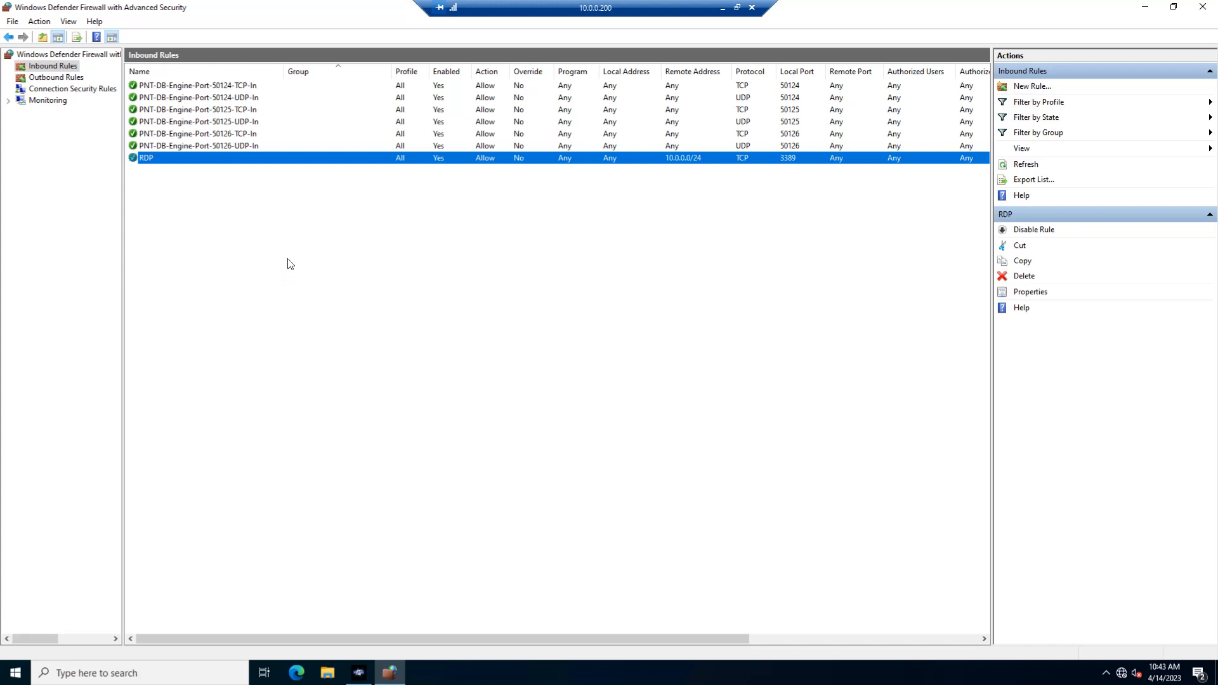
left_click(49, 80)
left_click(212, 92)
left_click(211, 147)
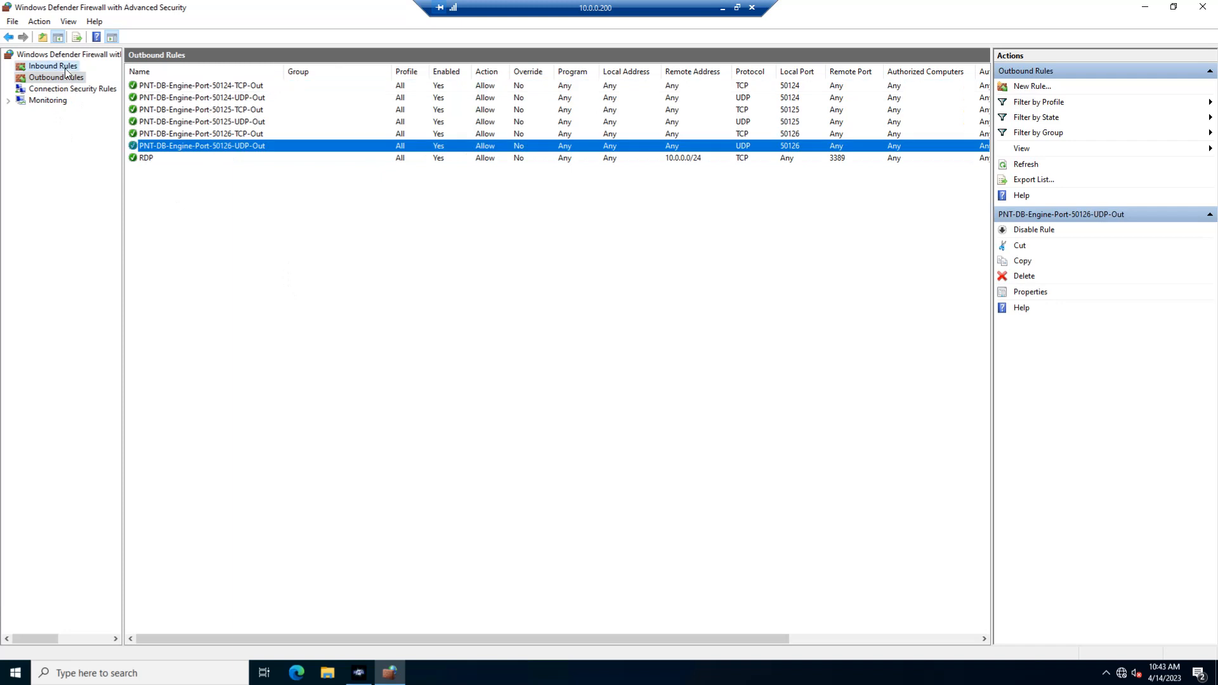
left_click(52, 66)
Check the inbound and outbound connection defaults of the Domain, Private and Public profiles in the firewall properties.
right_click(45, 56)
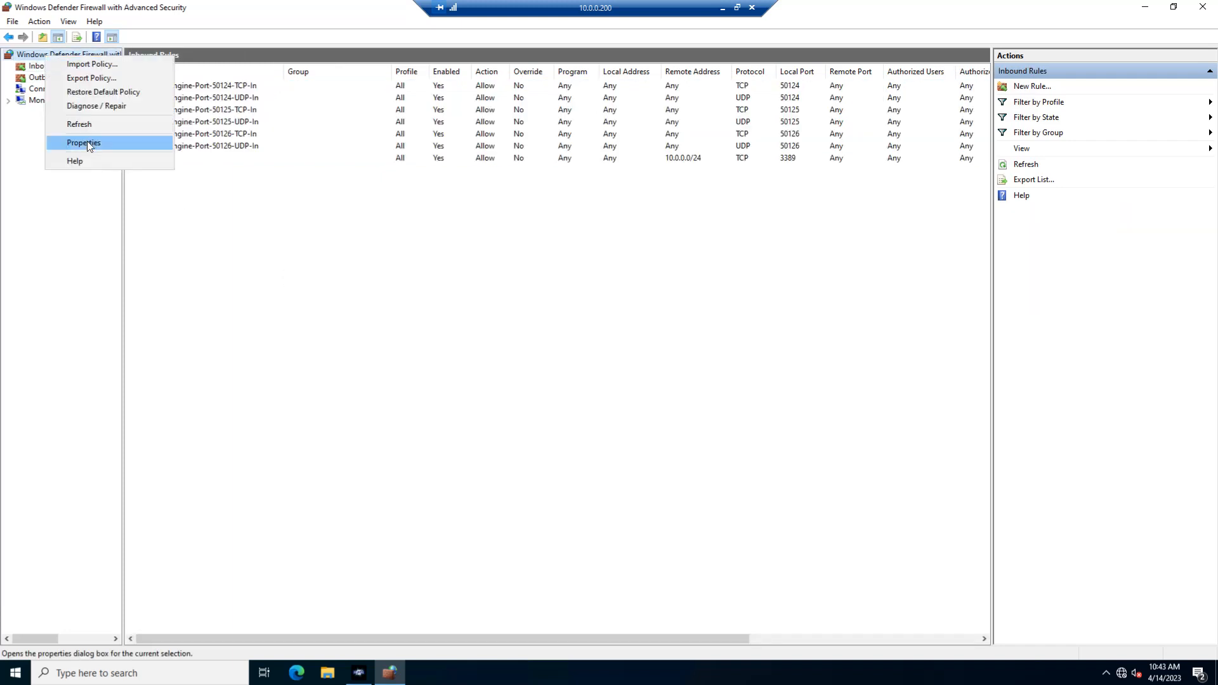
left_click(87, 143)
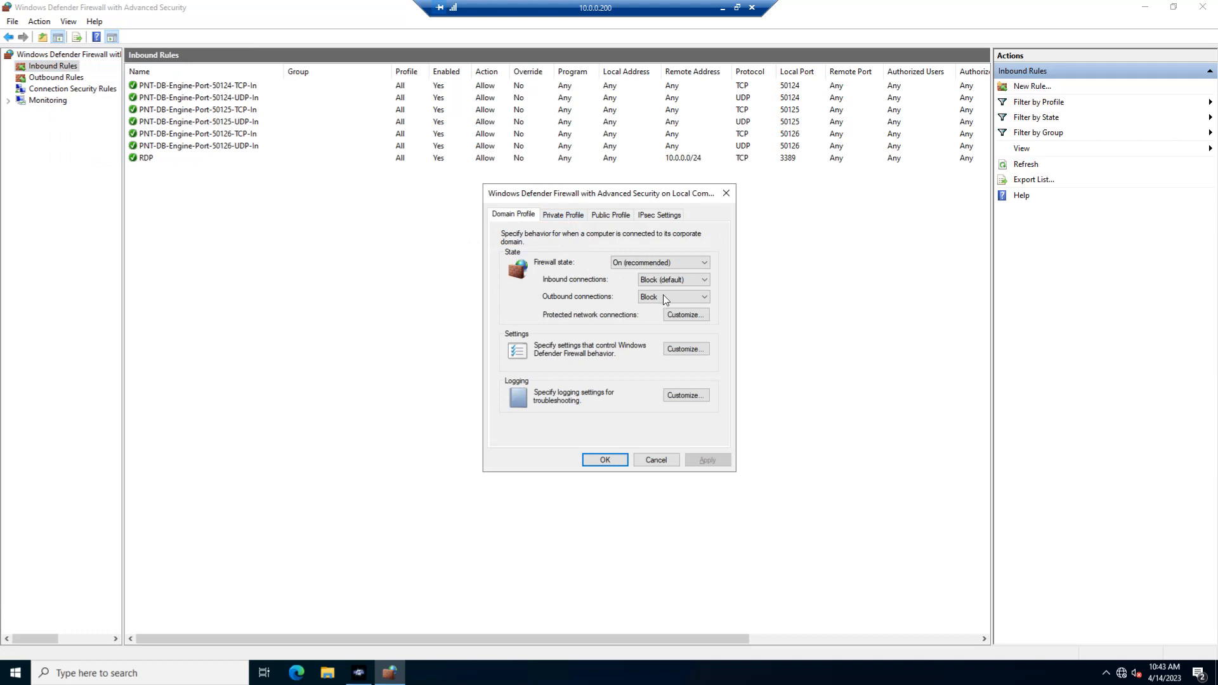
left_click(561, 216)
left_click(602, 215)
left_click(562, 216)
left_click(524, 217)
left_click(612, 460)
Switch to Edge and open portal.pronovatech.com to test web access.
left_click(299, 678)
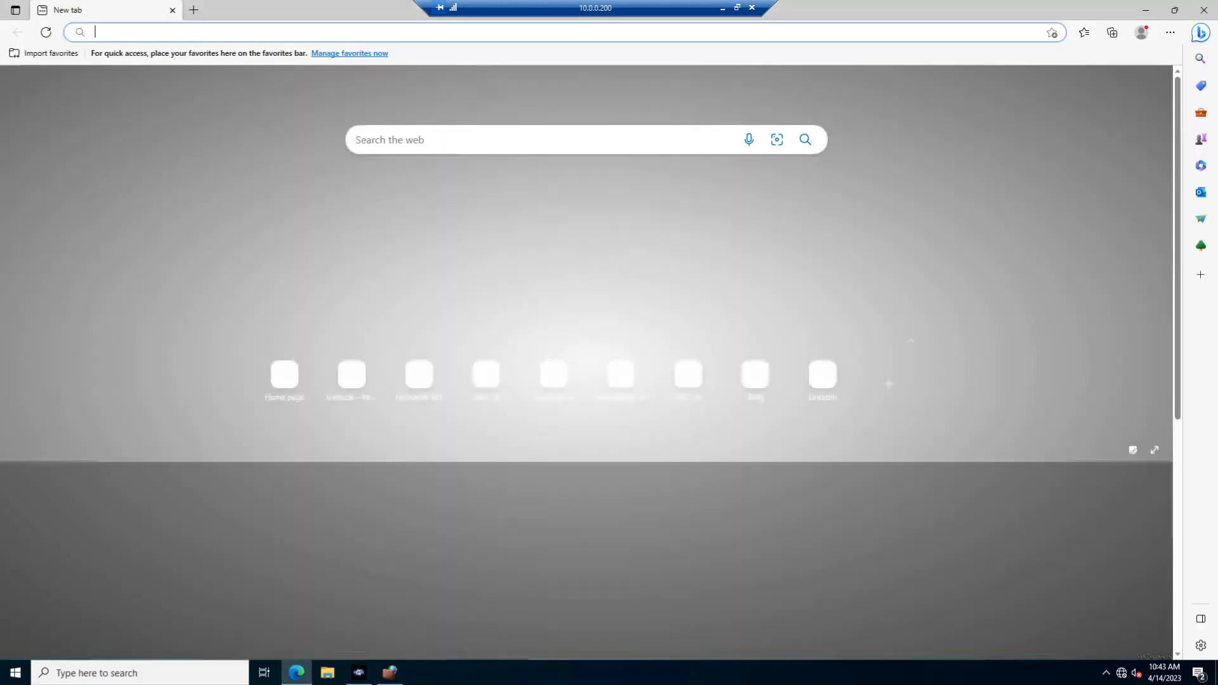
type("portal.pronovatech.com")
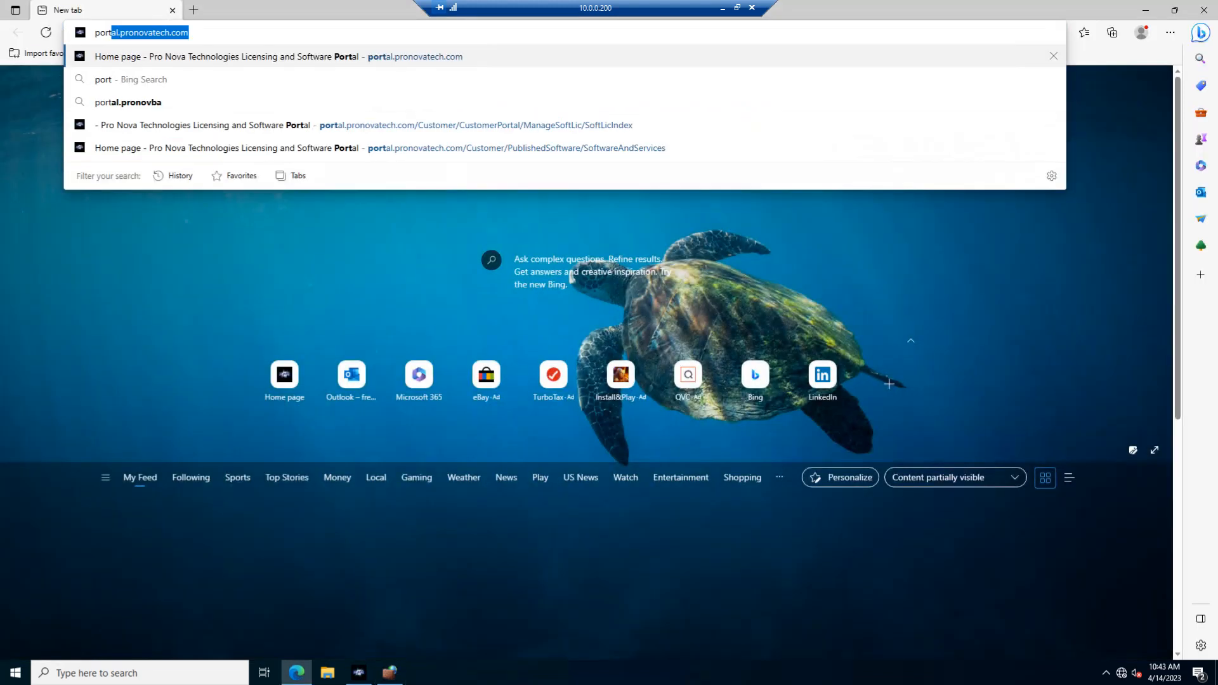
key("Return")
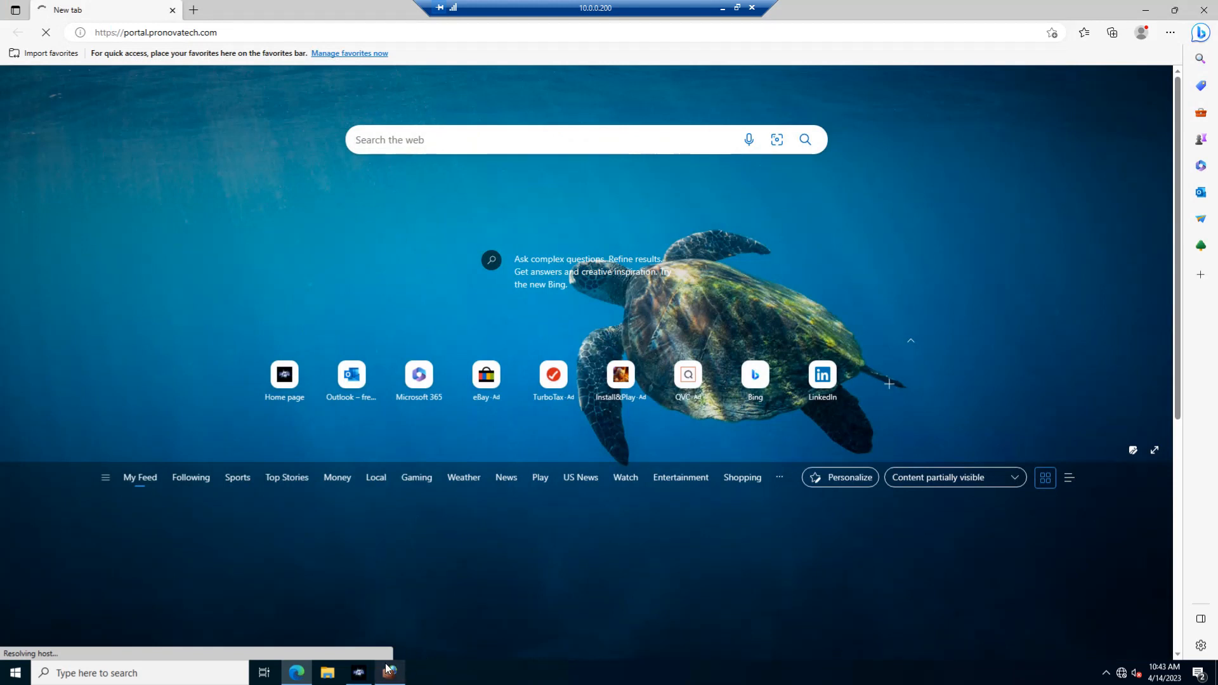
Switch back to the firewall console and start a new outbound port rule for TCP remote ports 80, 443, 53.
mouse_move(386, 680)
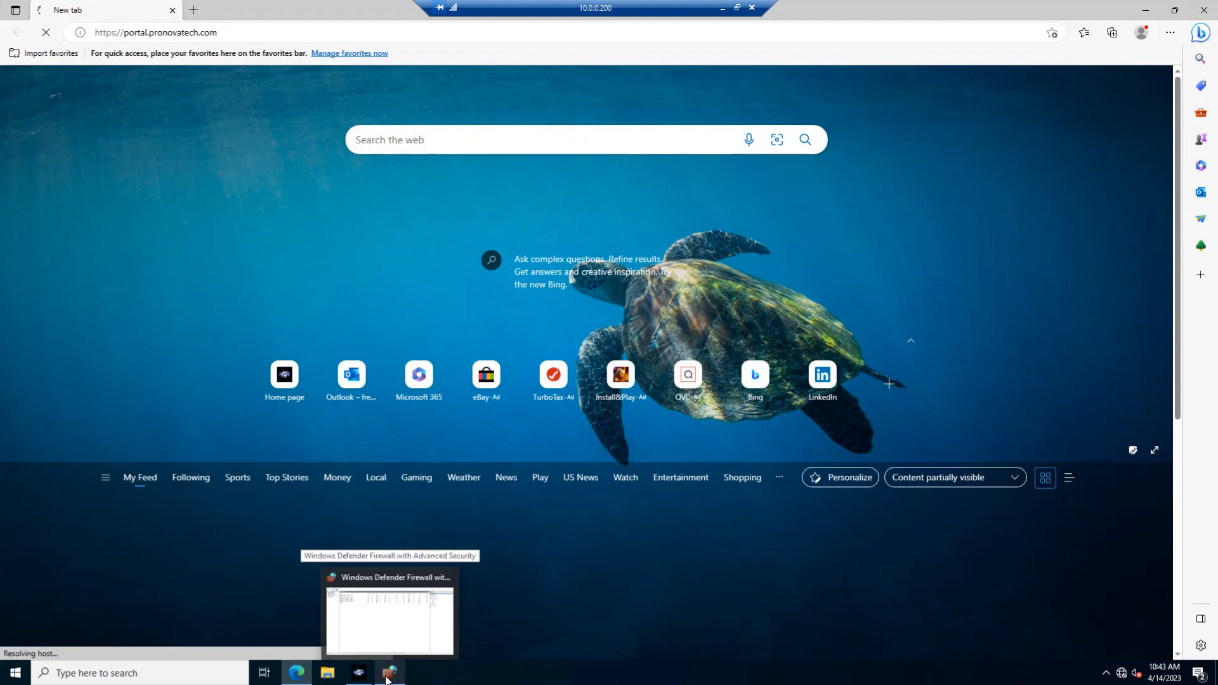
left_click(389, 609)
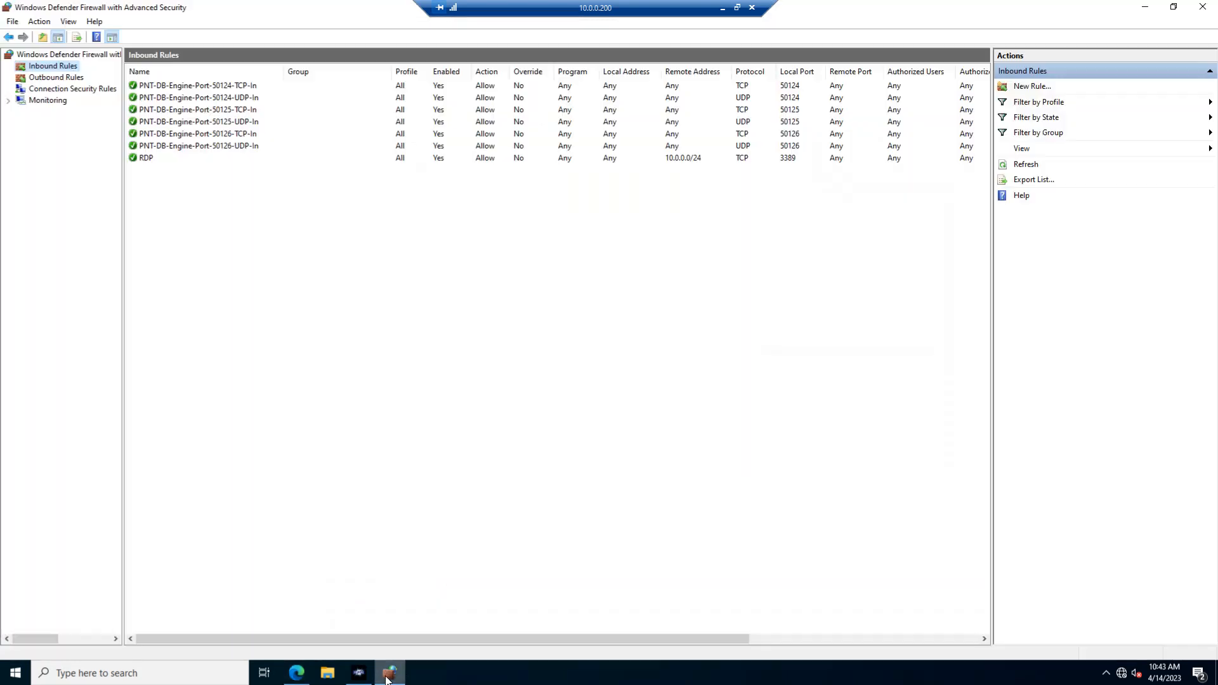
left_click(50, 77)
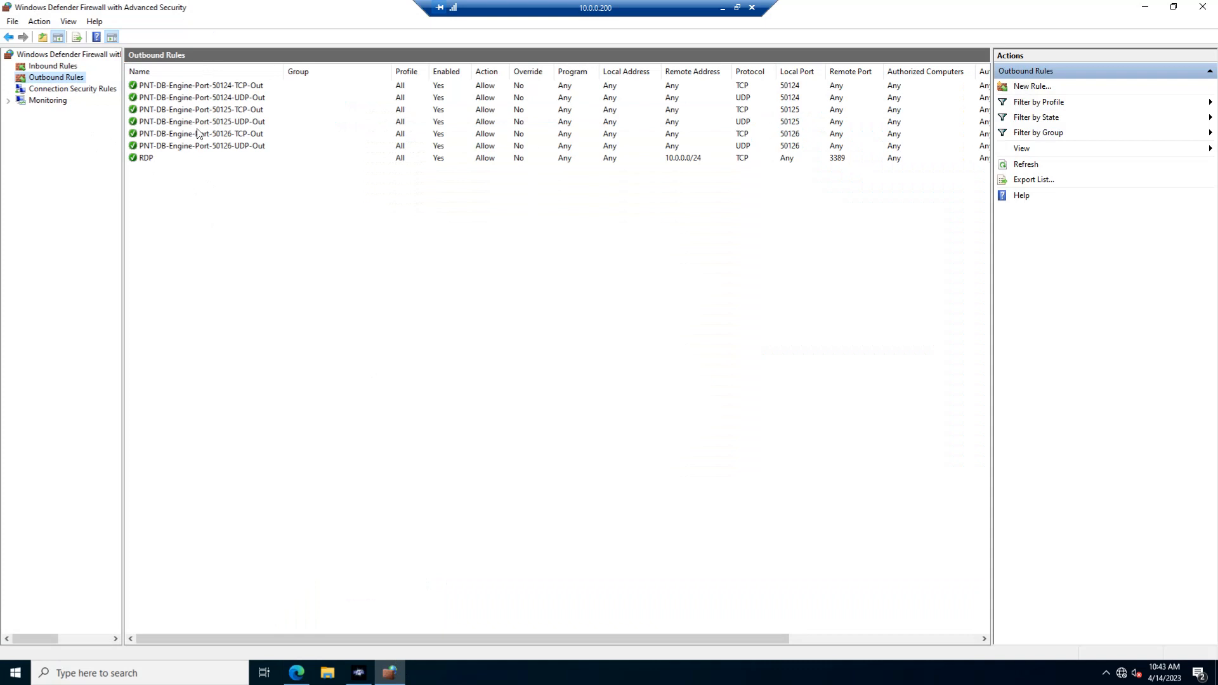
right_click(212, 240)
left_click(295, 248)
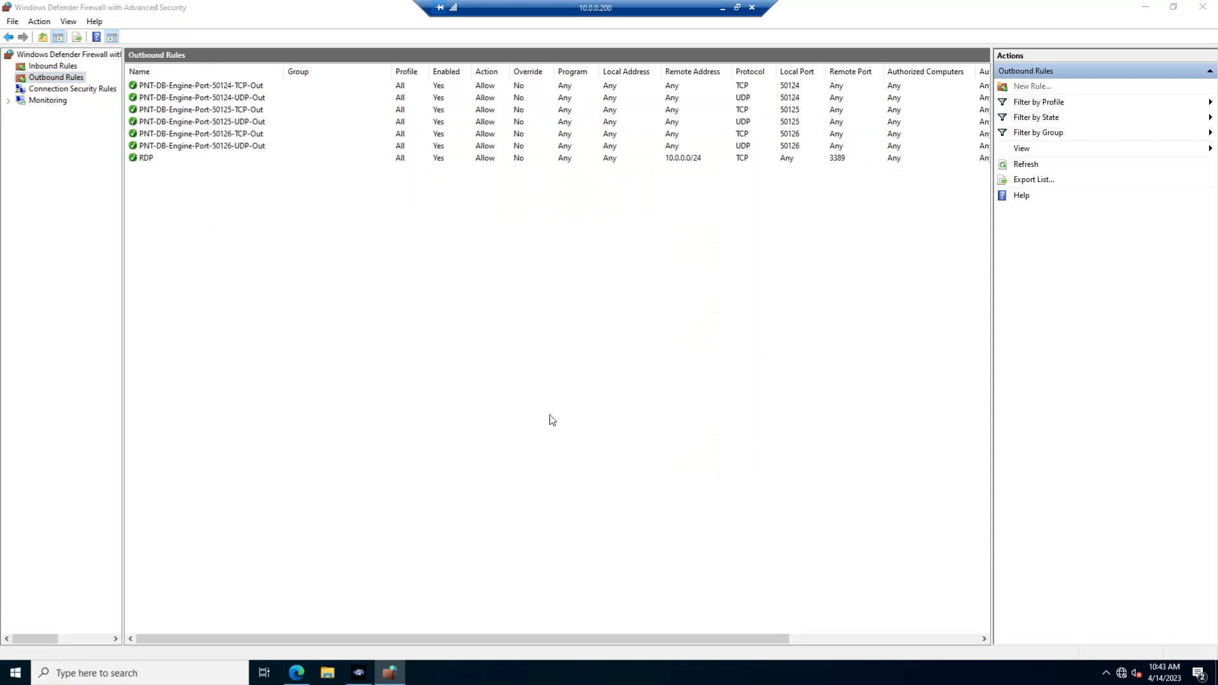
left_click(284, 274)
left_click(495, 480)
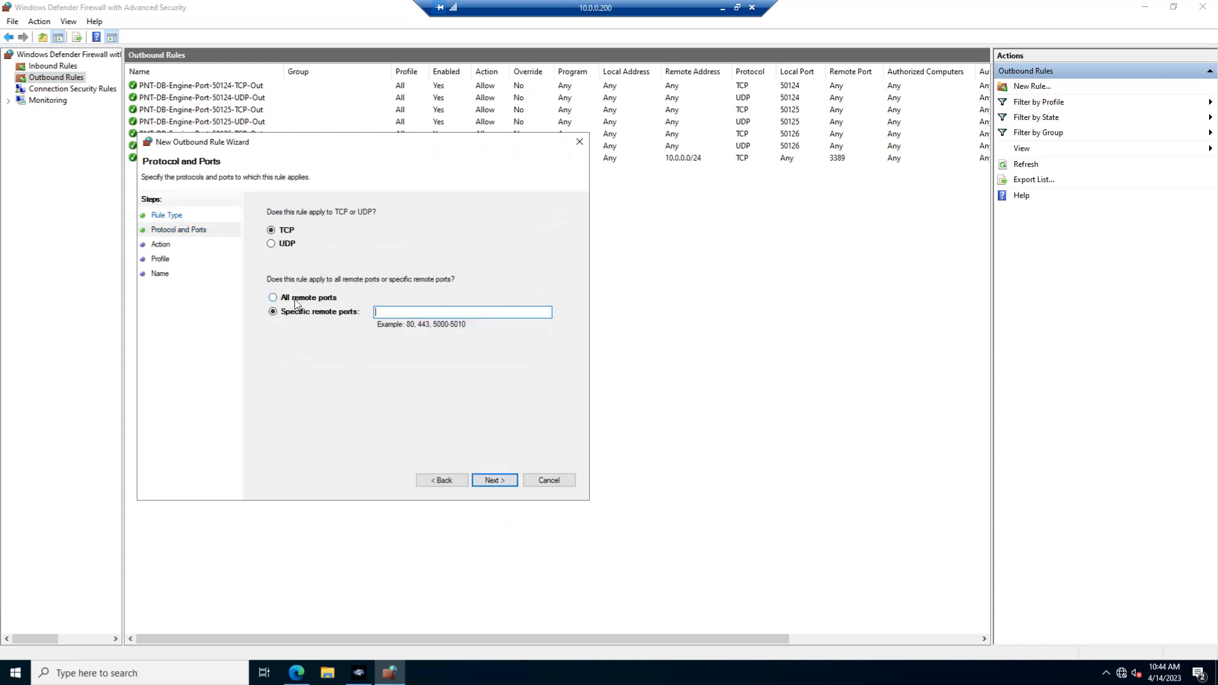
left_click(380, 311)
type("80, 443, 53")
Allow the connection for the Domain, Private and Public profiles, name the TCP rule "Web, SSL and DNS", and create it.
left_click(495, 481)
left_click(269, 238)
left_click(476, 479)
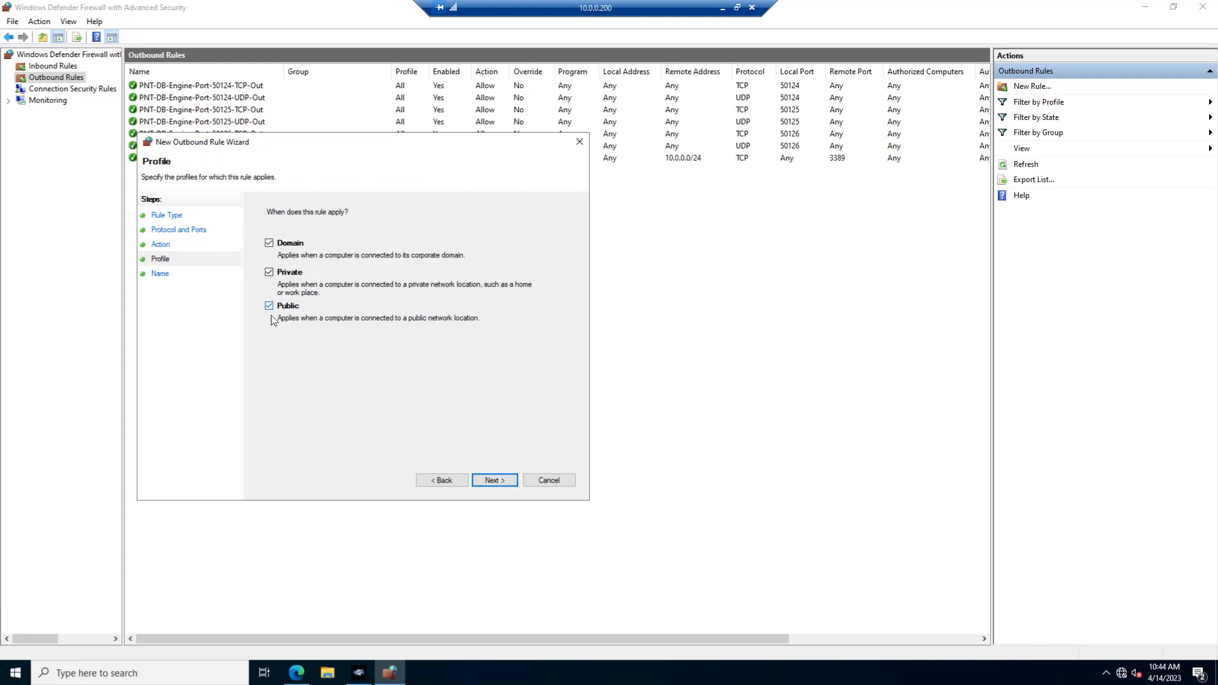
left_click(504, 480)
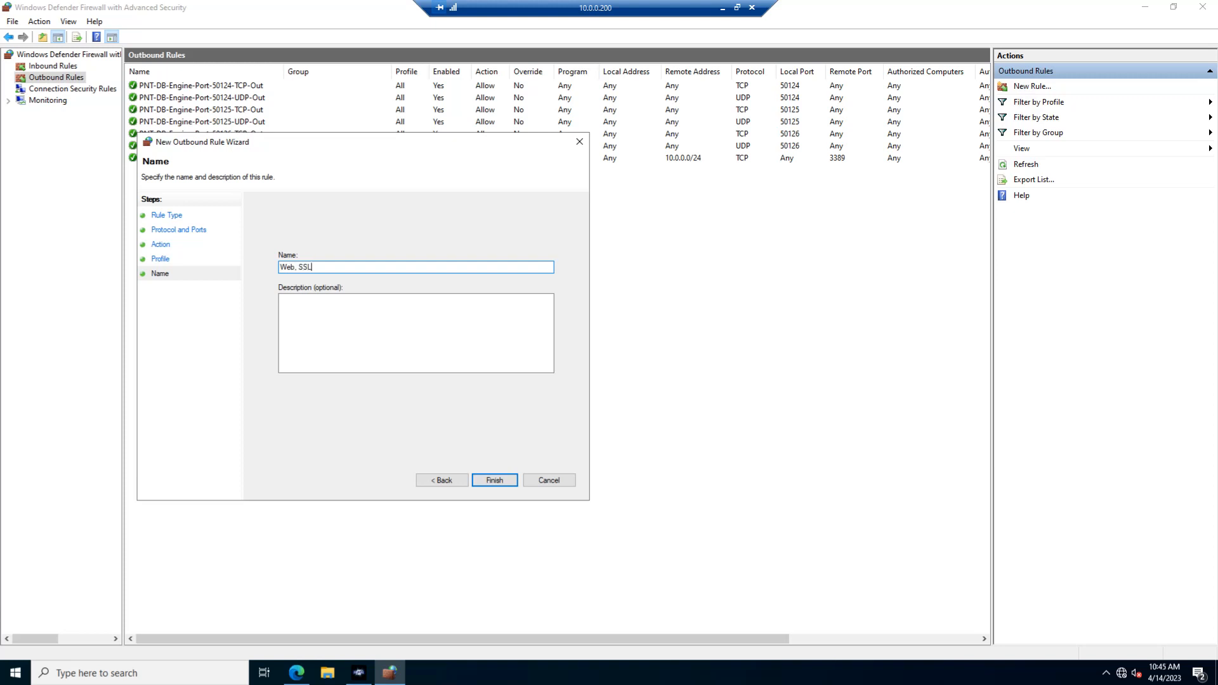
key("ctrl+a")
left_click(322, 301)
left_click(495, 480)
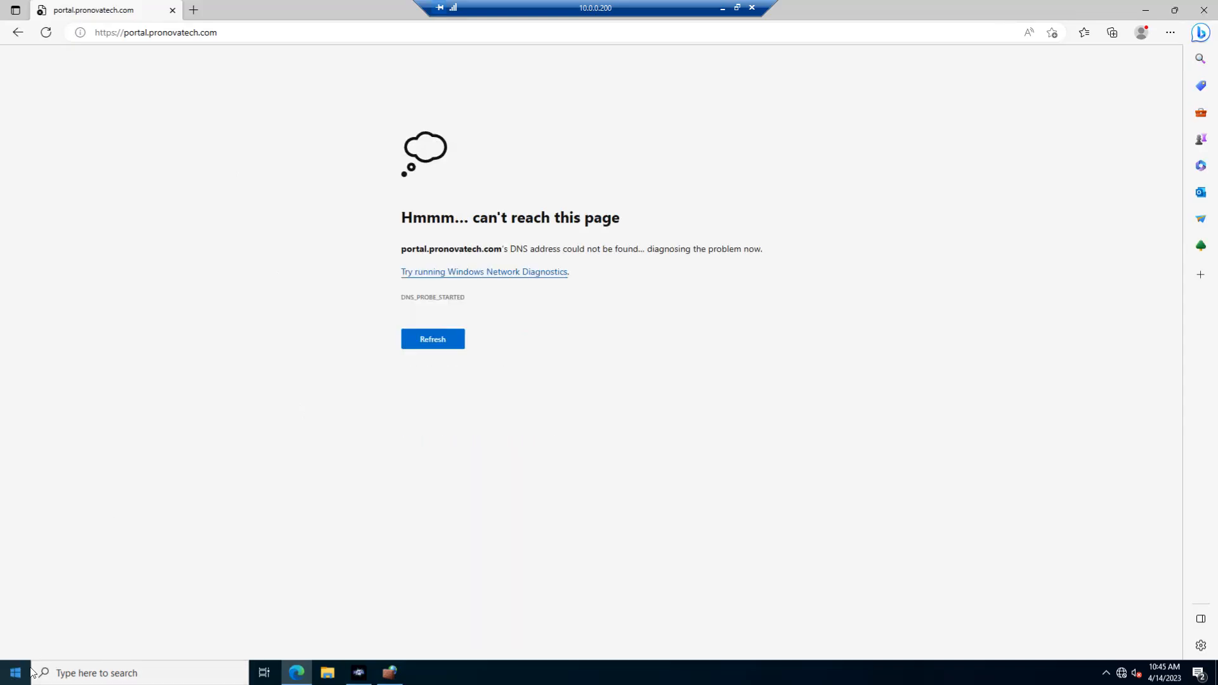
Reload portal.pronovatech.com in Edge, and ping google.com from a Command Prompt to test connectivity.
left_click(253, 32)
key("Return")
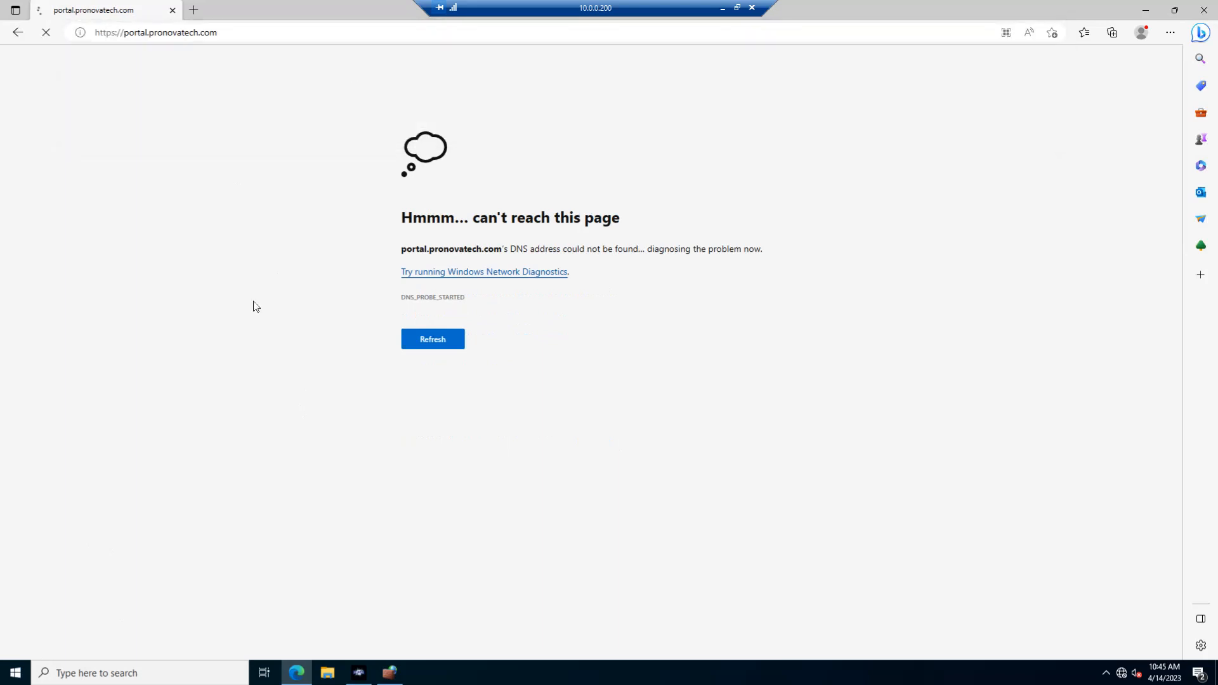
left_click(16, 673)
type("cmd")
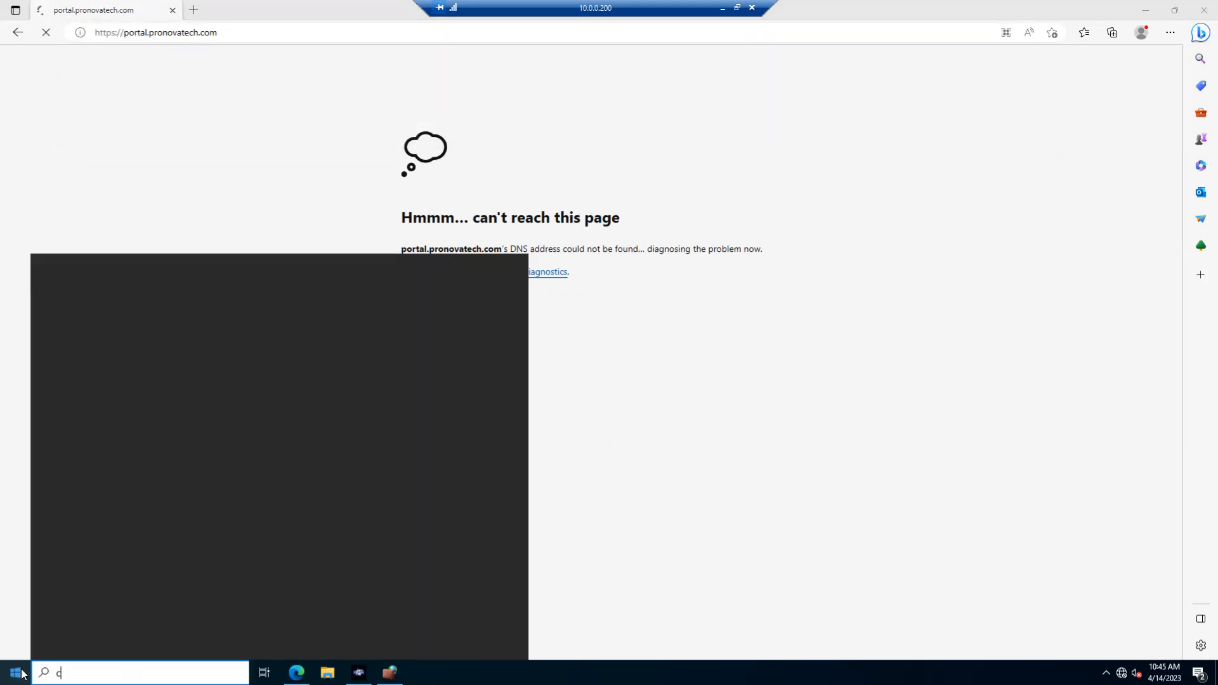
key("Return")
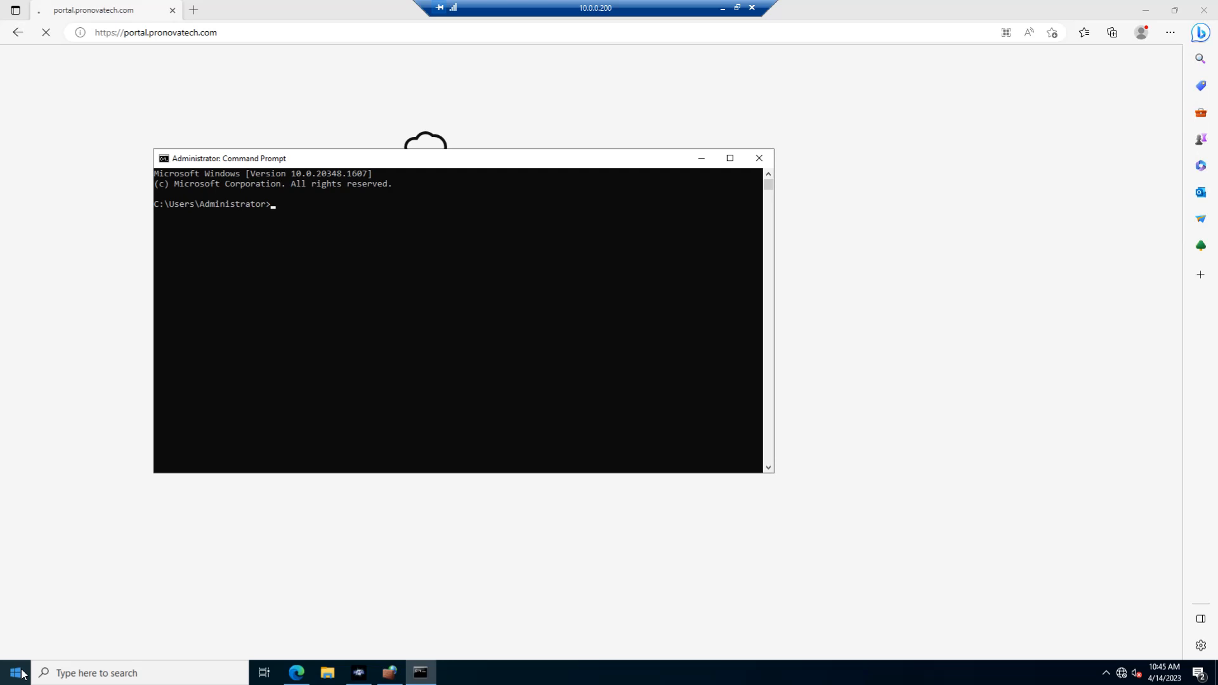
type("ping google.com")
key("Return")
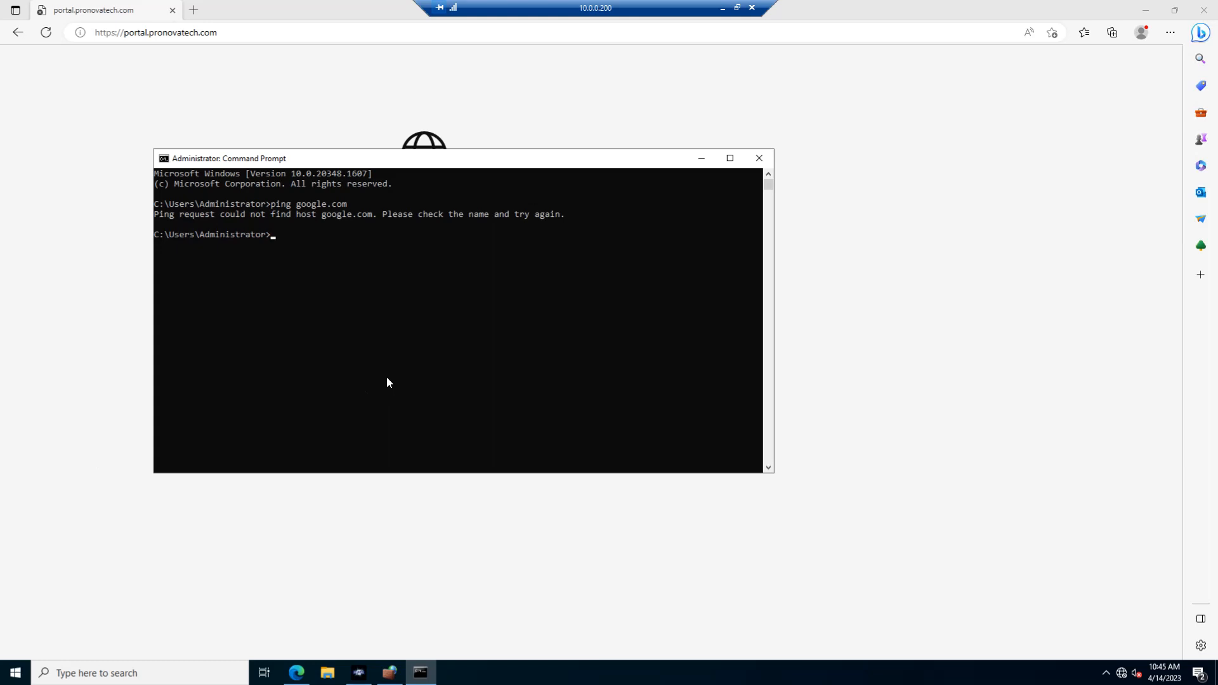
left_click(760, 158)
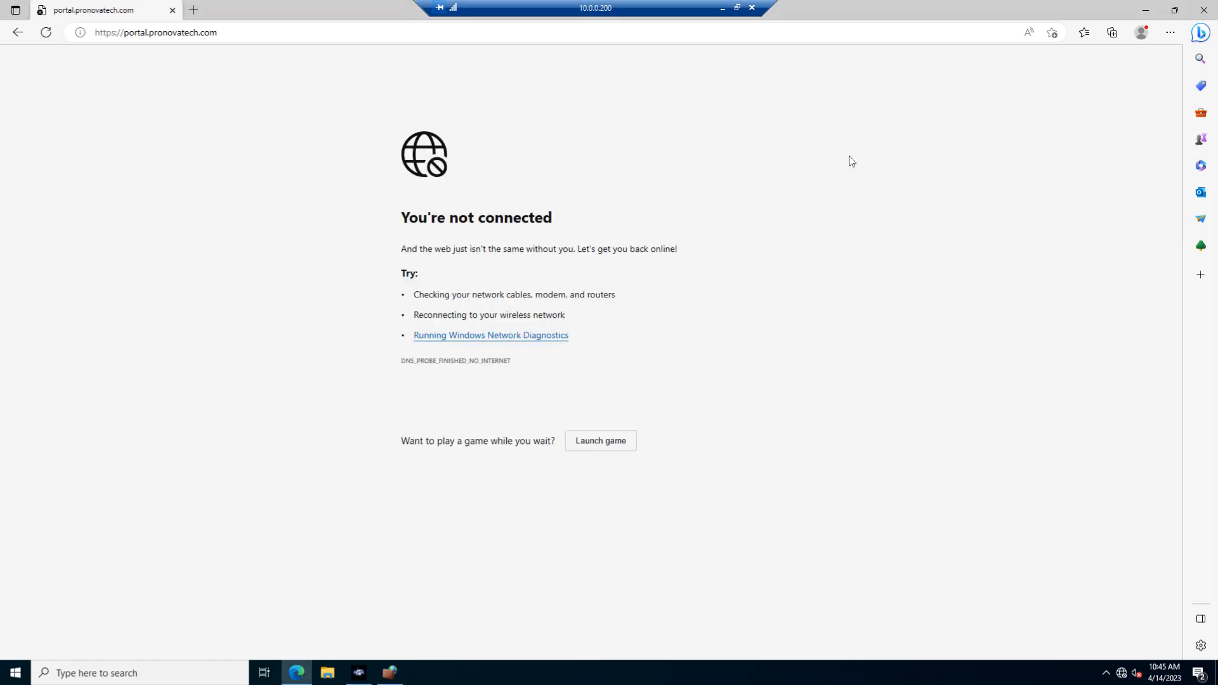
Return to the firewall console and start a new outbound port rule for UDP remote ports 80, 443, 53.
left_click(1146, 11)
right_click(195, 251)
left_click(241, 254)
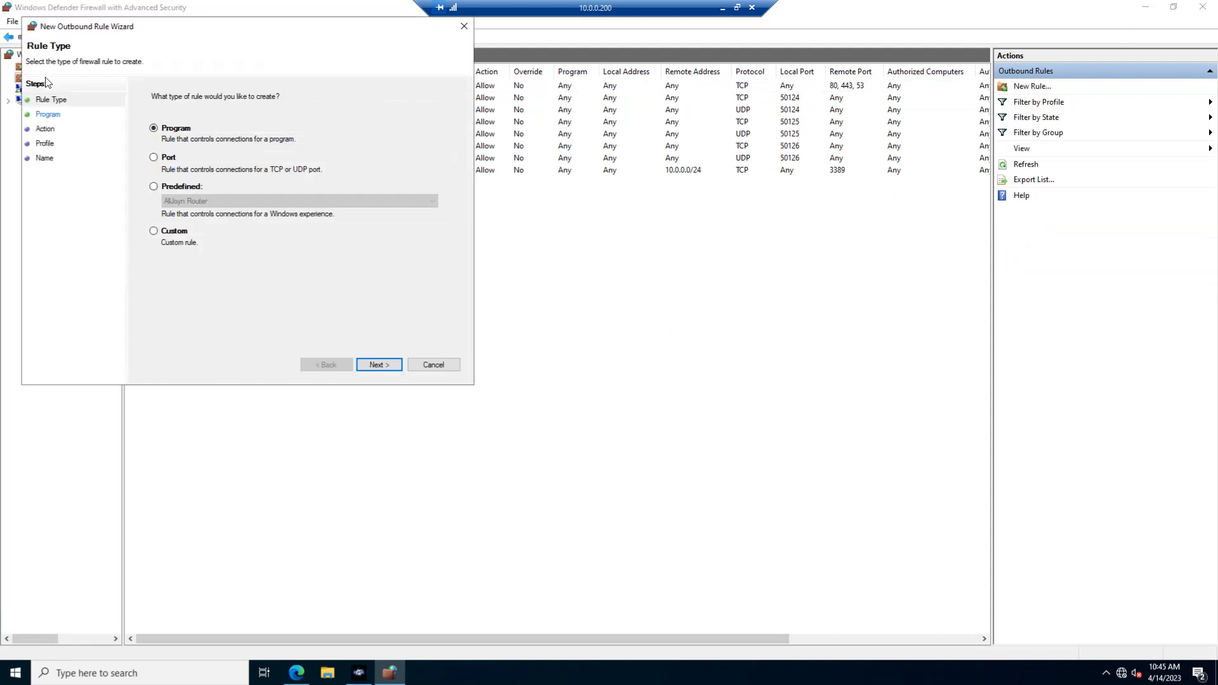
left_click(173, 160)
left_click(384, 366)
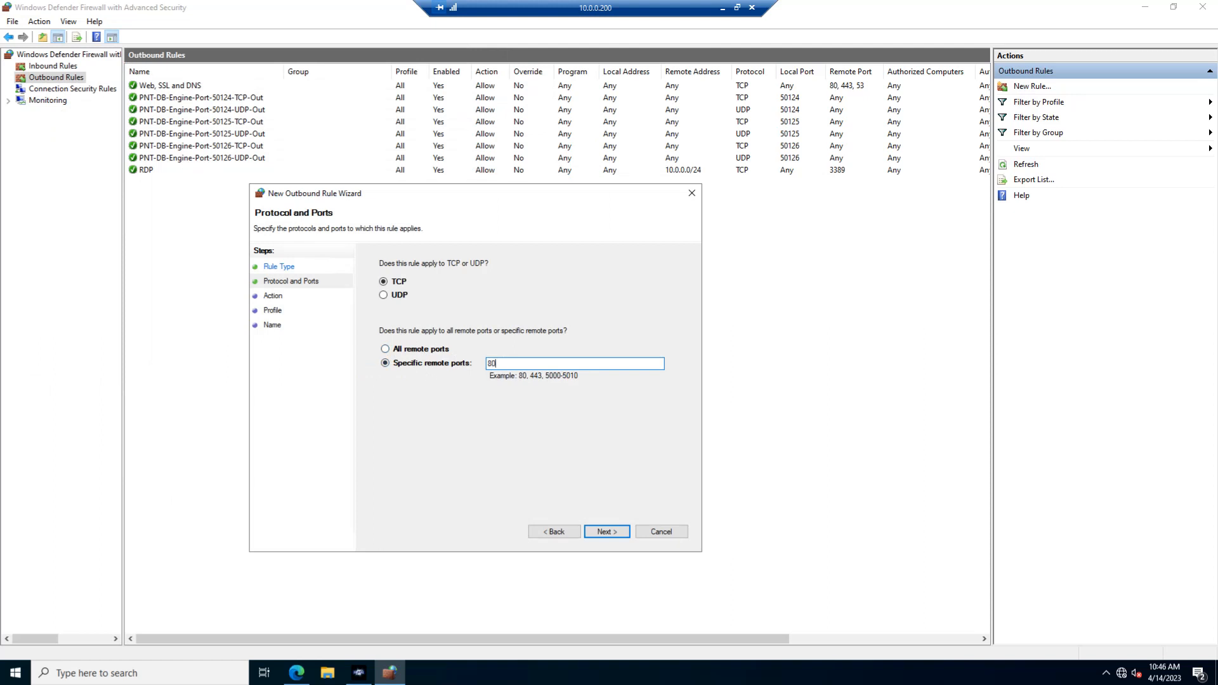
left_click(384, 295)
left_click(603, 532)
Allow the connection, name the UDP rule "UDP Ports web, ssl and dns", reuse the name as its description, and create it.
left_click(384, 290)
left_click(604, 532)
left_click(604, 532)
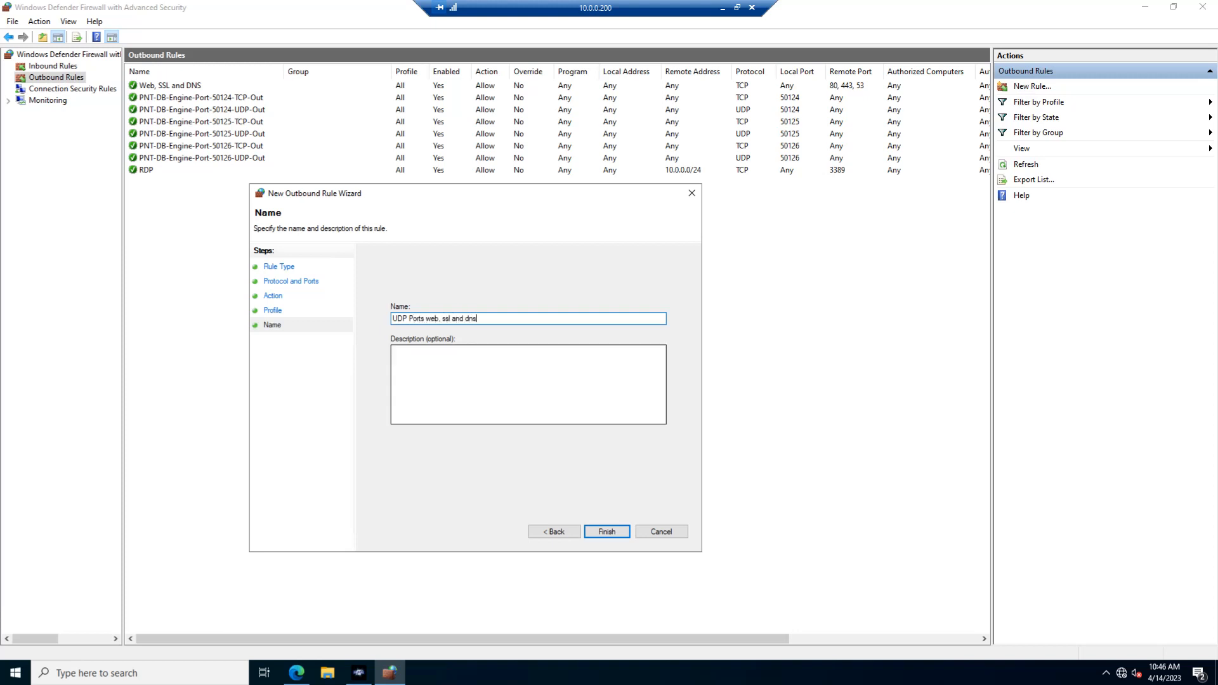
left_click_drag(469, 319, 360, 321)
left_click(454, 371)
type("UDP Ports web, ssl and dns")
left_click(599, 532)
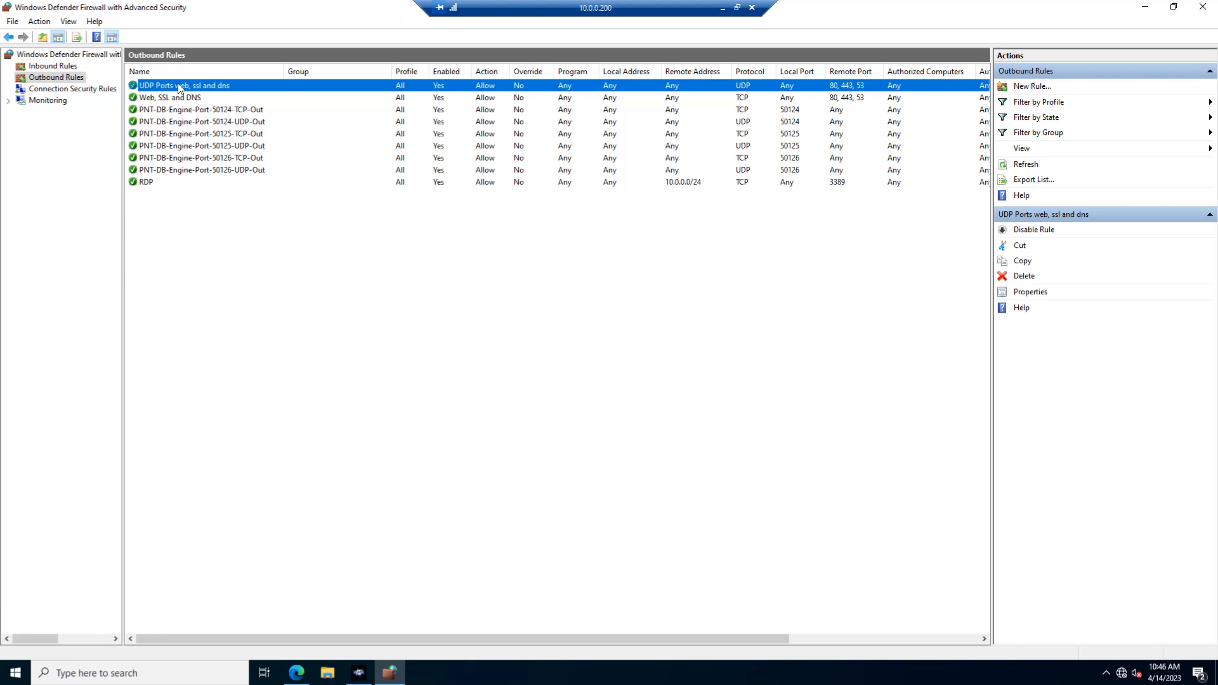
Check the new TCP web rule and reload portal.pronovatech.com in Edge to retest web access.
left_click(739, 98)
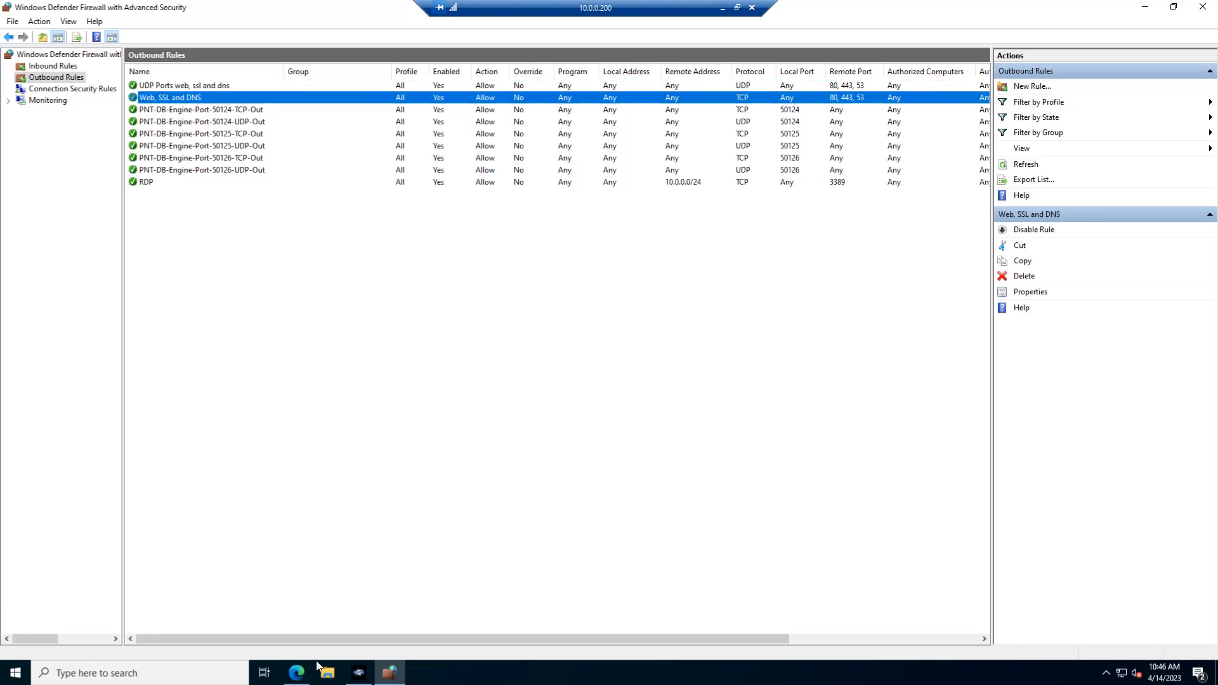
left_click(296, 673)
left_click(240, 35)
key("Return")
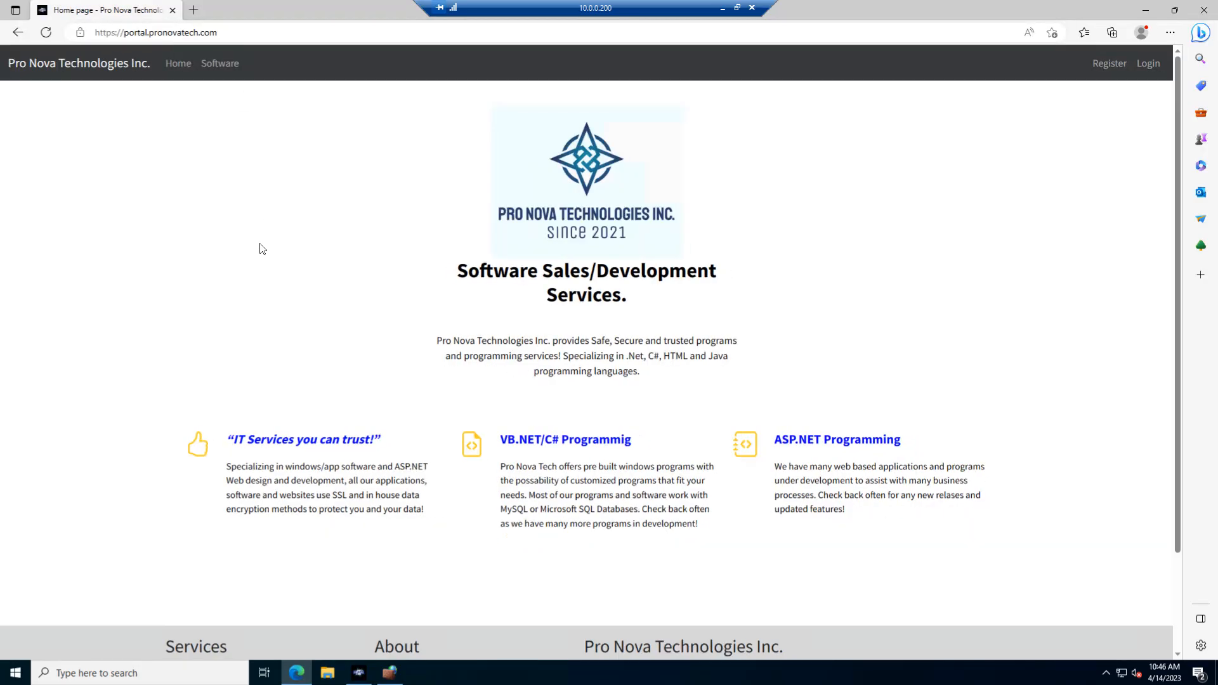
Ping google.com from a new Command Prompt to retest connectivity, and close the prompt.
left_click(17, 674)
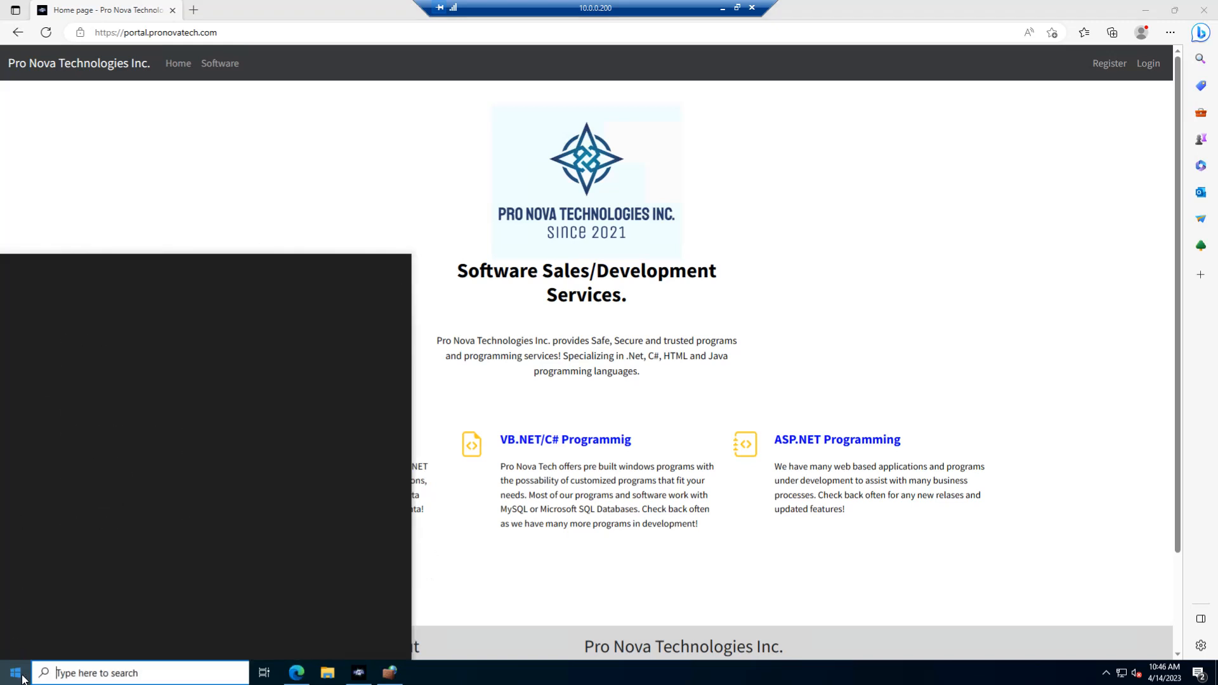
type("cmd")
key("Return")
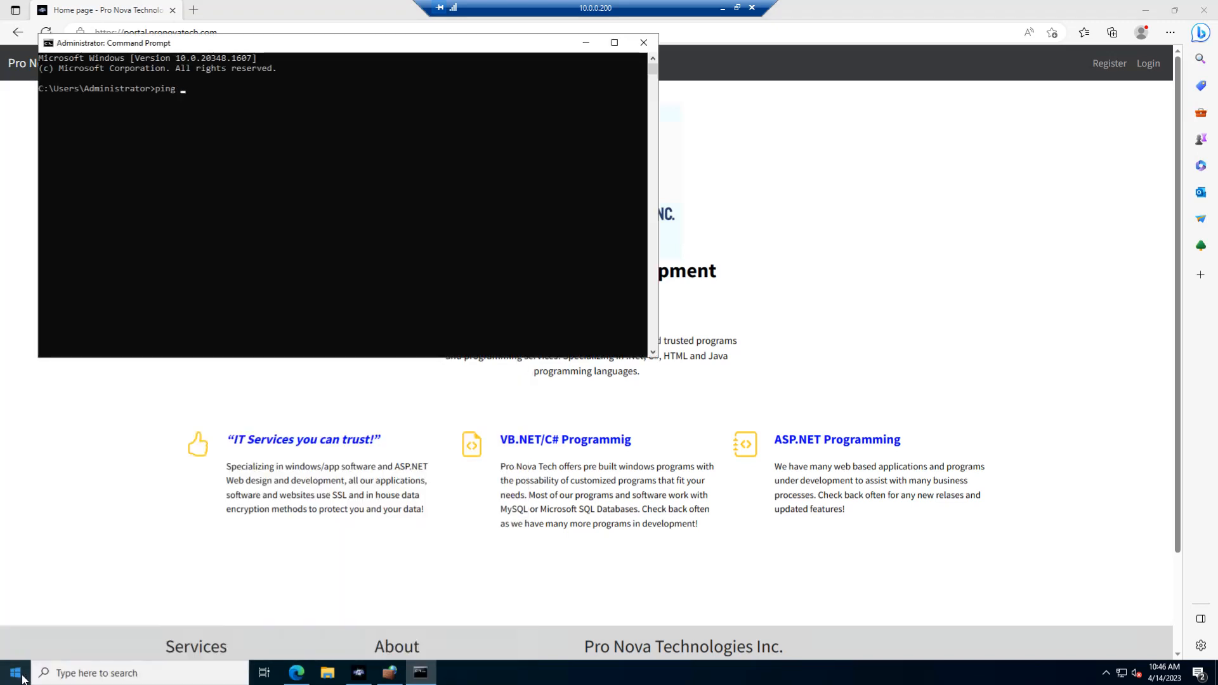
type("ping google.com")
key("Return")
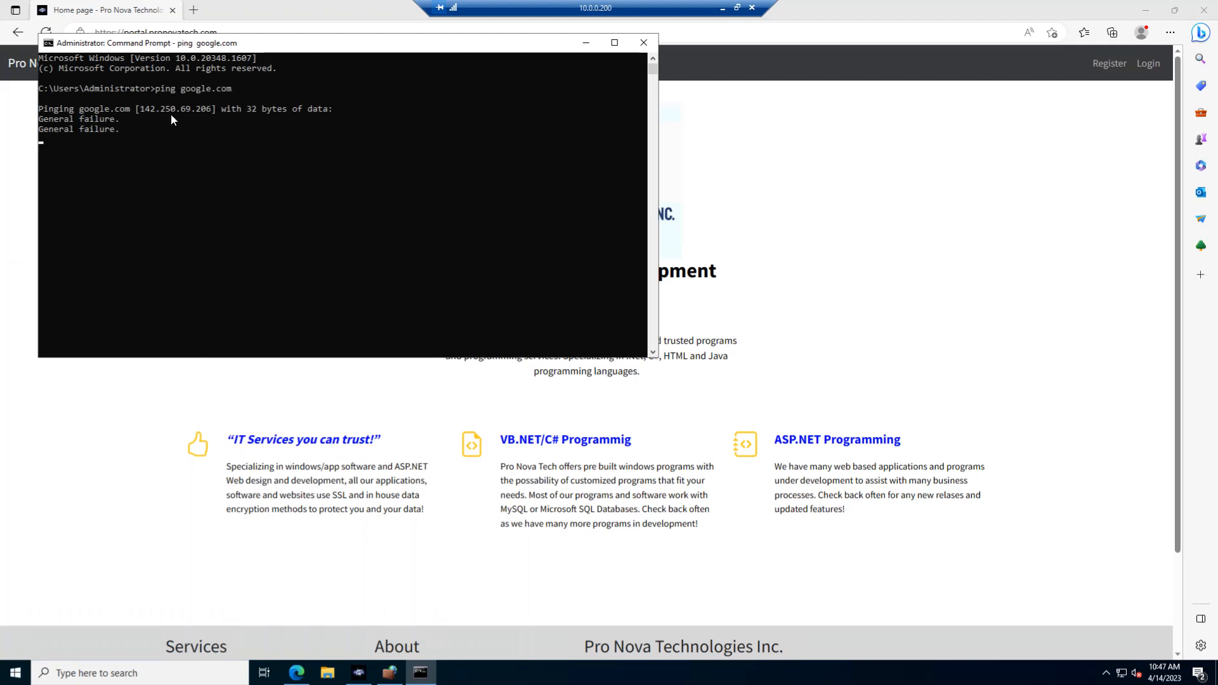
left_click_drag(198, 50, 368, 174)
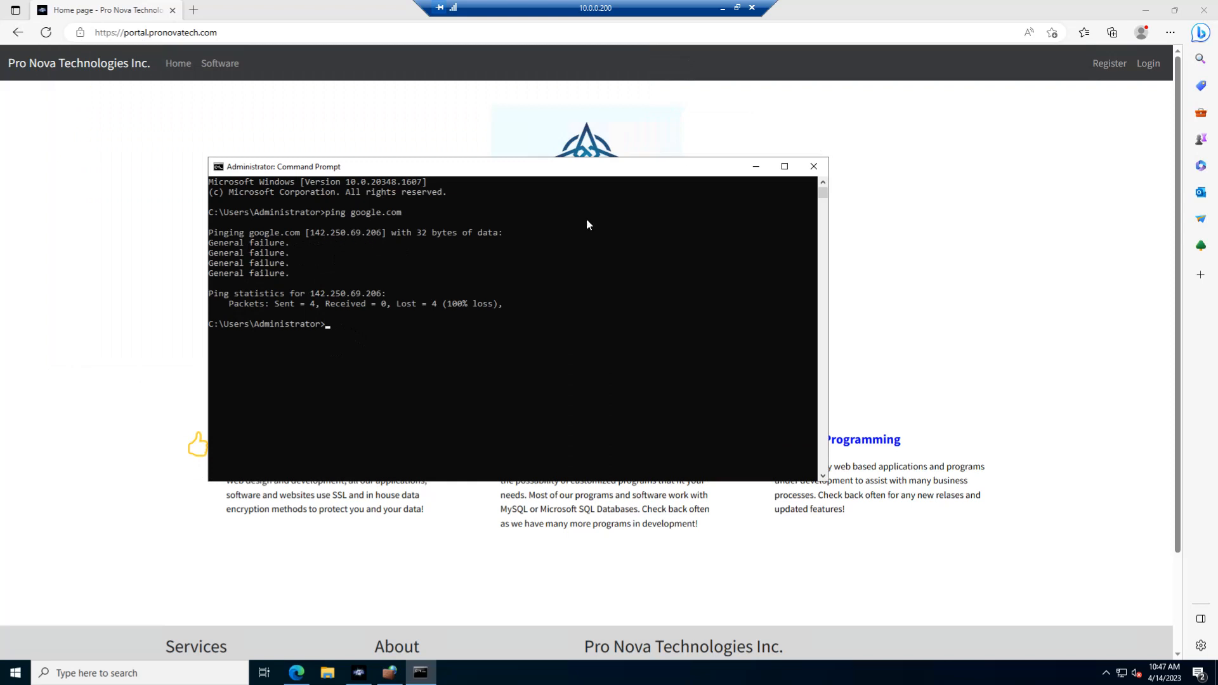
left_click(814, 167)
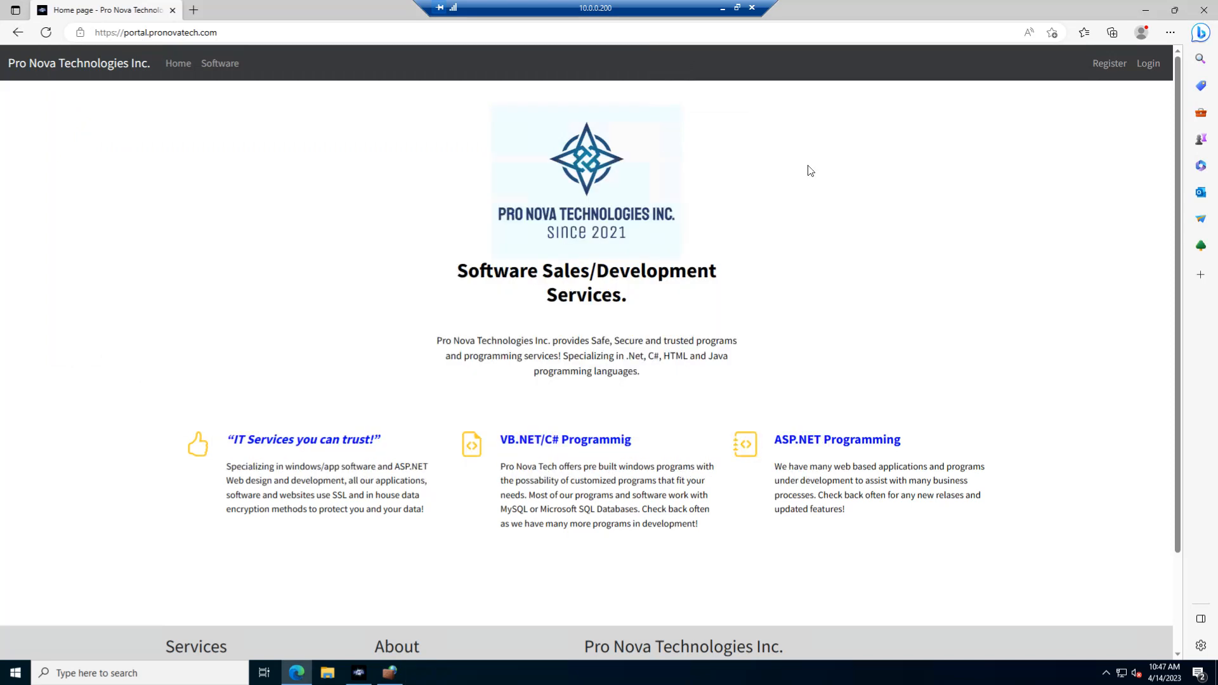
Open the PNT DB Engine details from the portal's Software page and request the installer download.
left_click(220, 63)
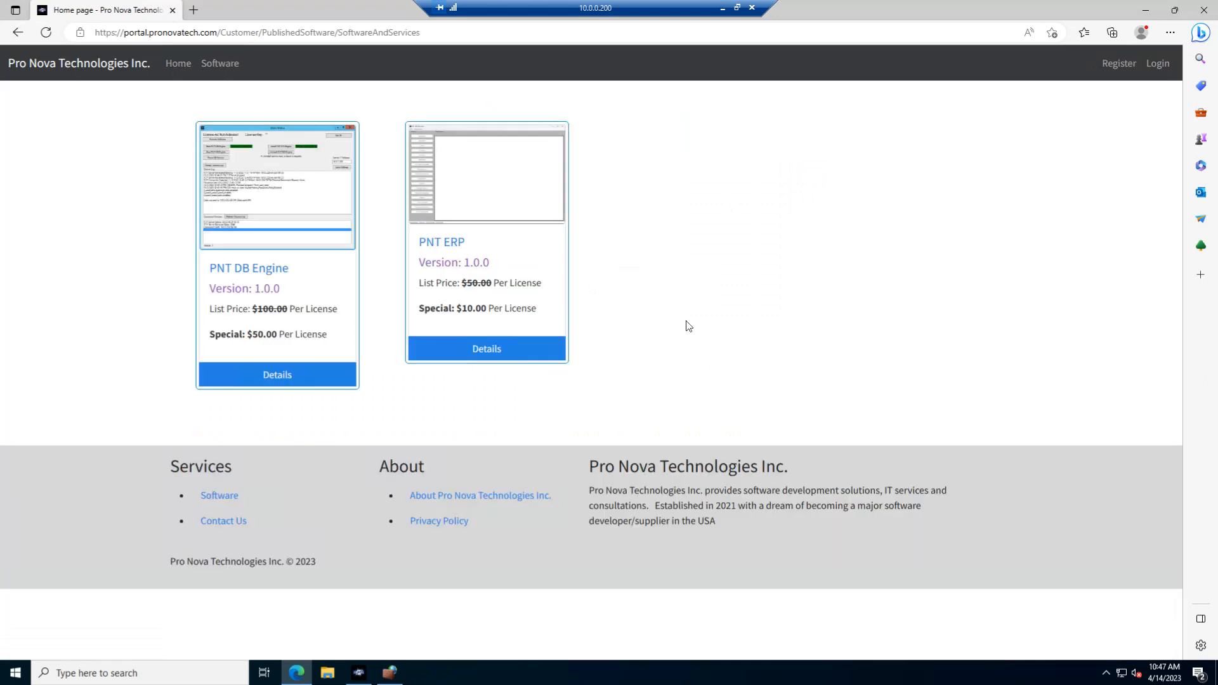
left_click(240, 378)
scroll(318, 628, "down", 5)
left_click(287, 468)
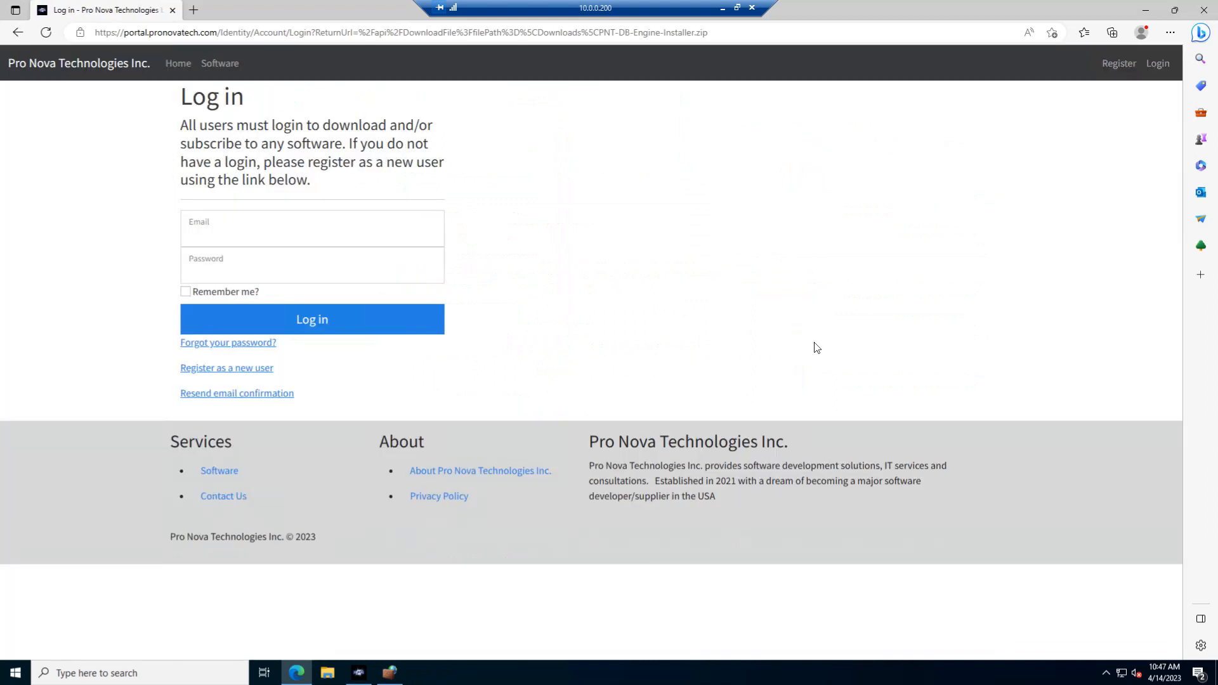
Log in to the portal with the account email and password to download the installer, and open the Software & Licenses page.
left_click(273, 232)
left_click(248, 282)
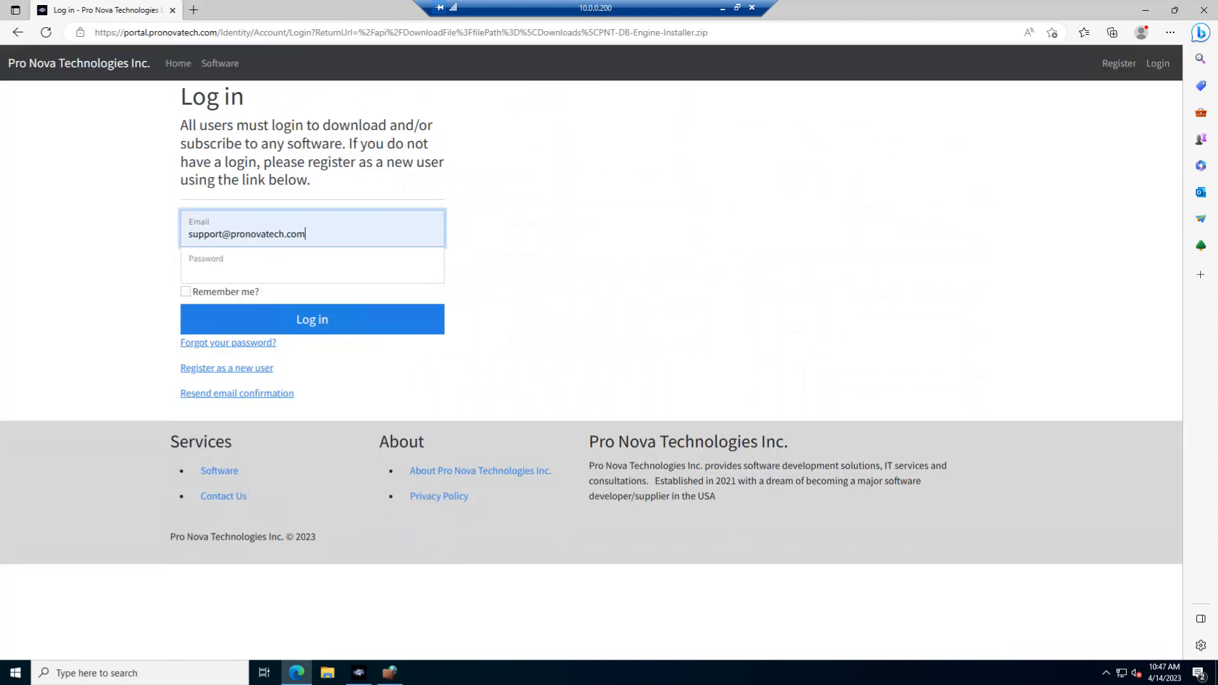
type("••••••••••")
key("Return")
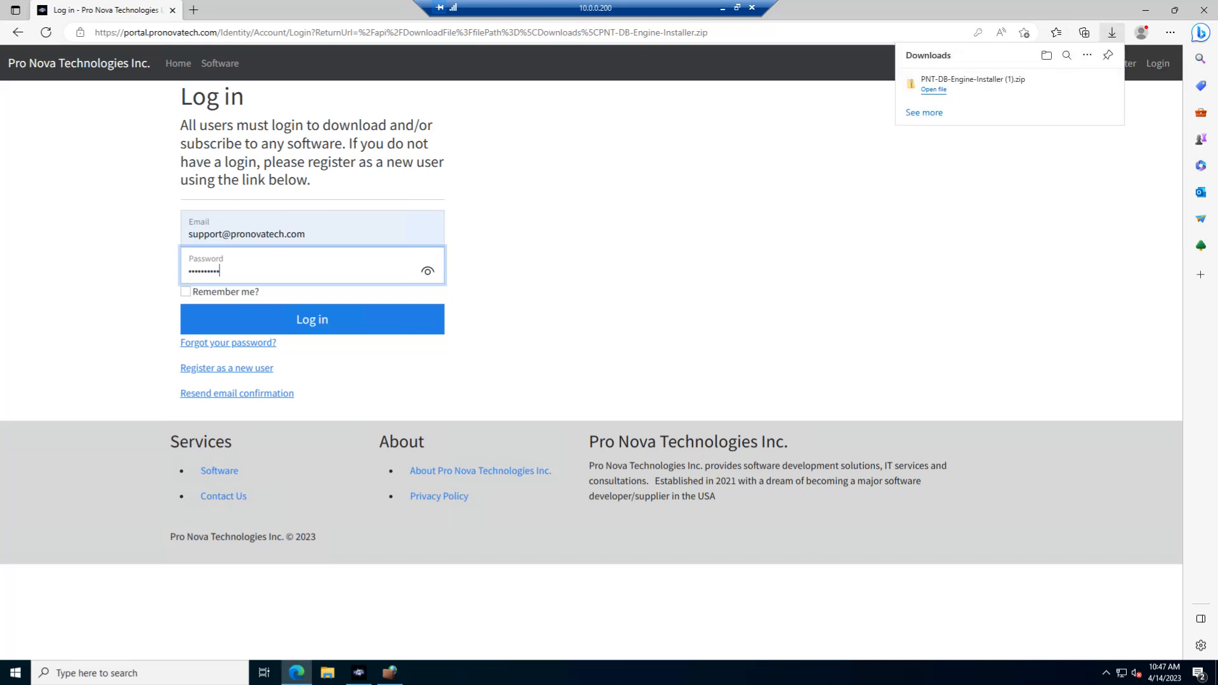
key("Return")
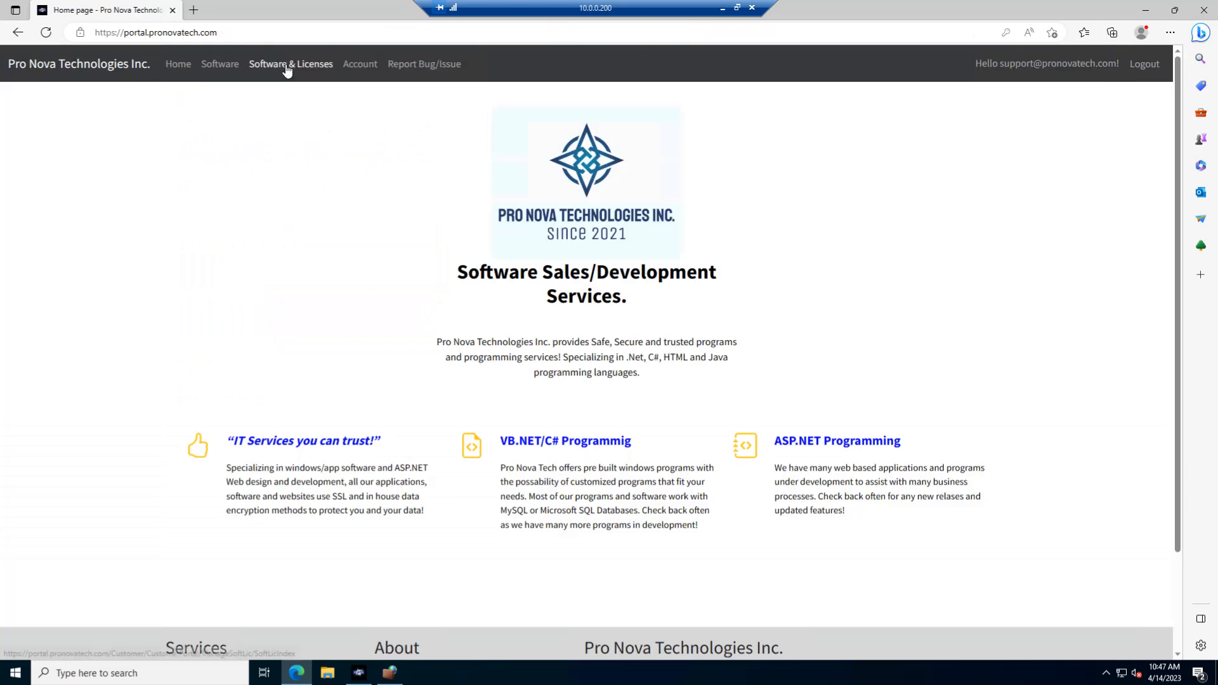
left_click(287, 65)
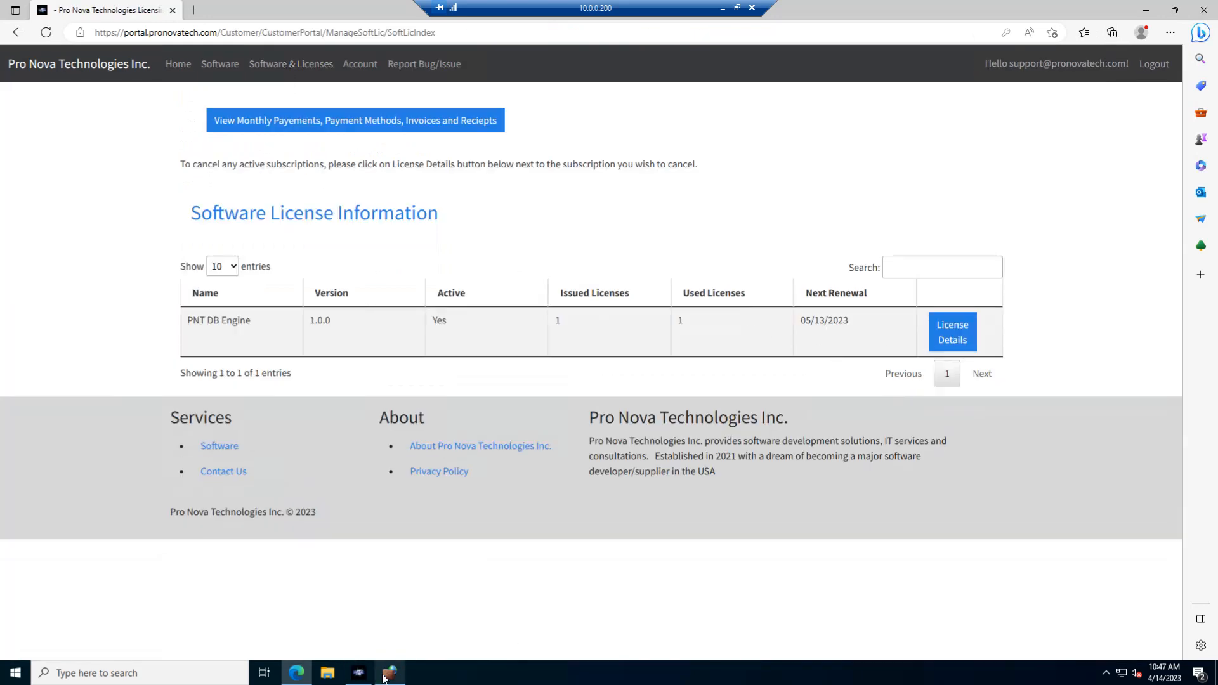
Switch to the firewall console to check the PNT-DB-Engine outbound rules, and glance at the PNT-DB-Engine Main Menu window.
left_click(384, 679)
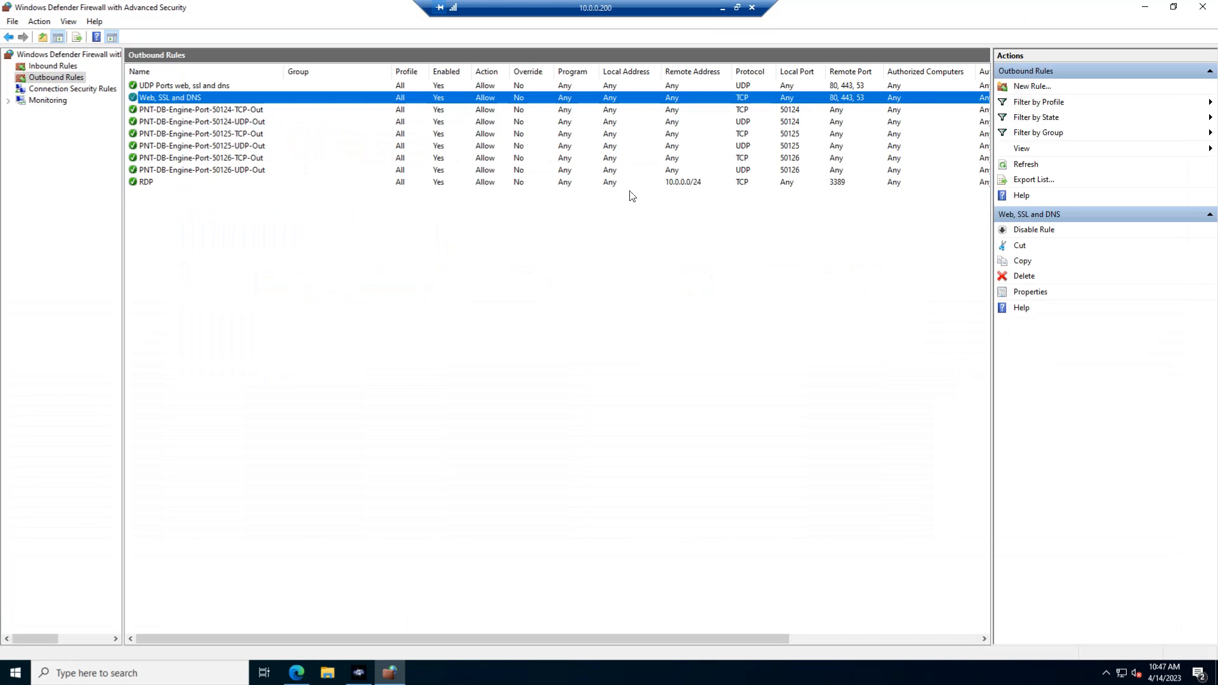
left_click(209, 114)
left_click(214, 169)
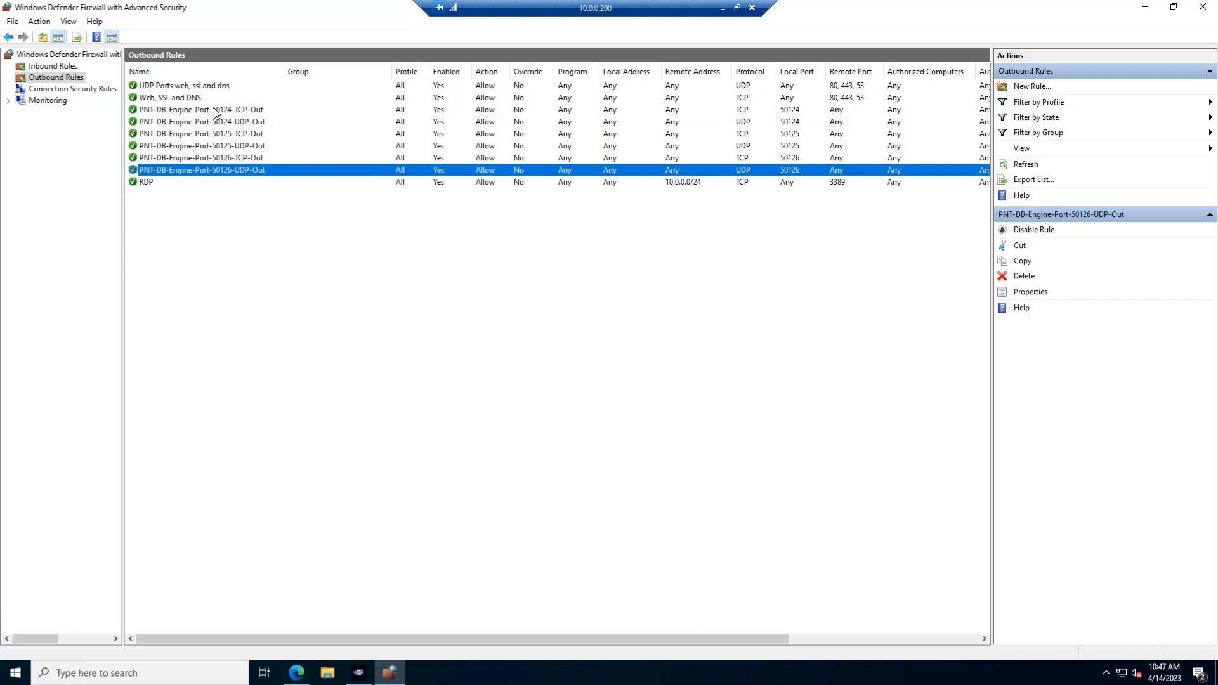
left_click(358, 673)
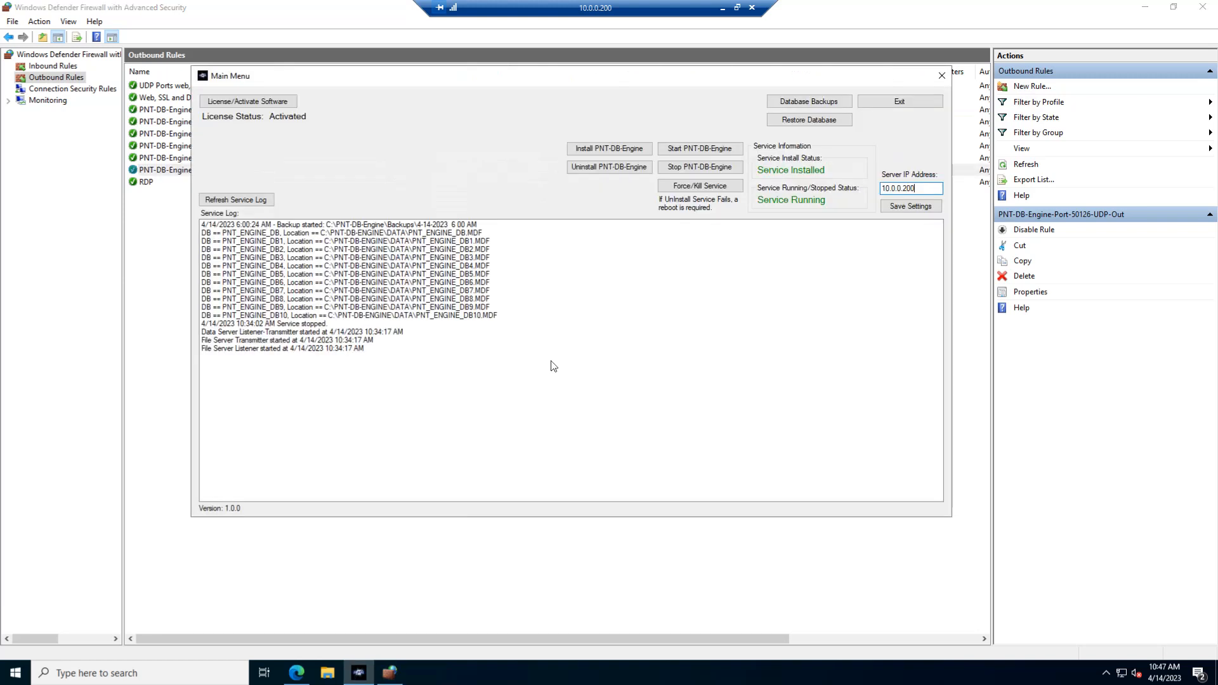
left_click(307, 600)
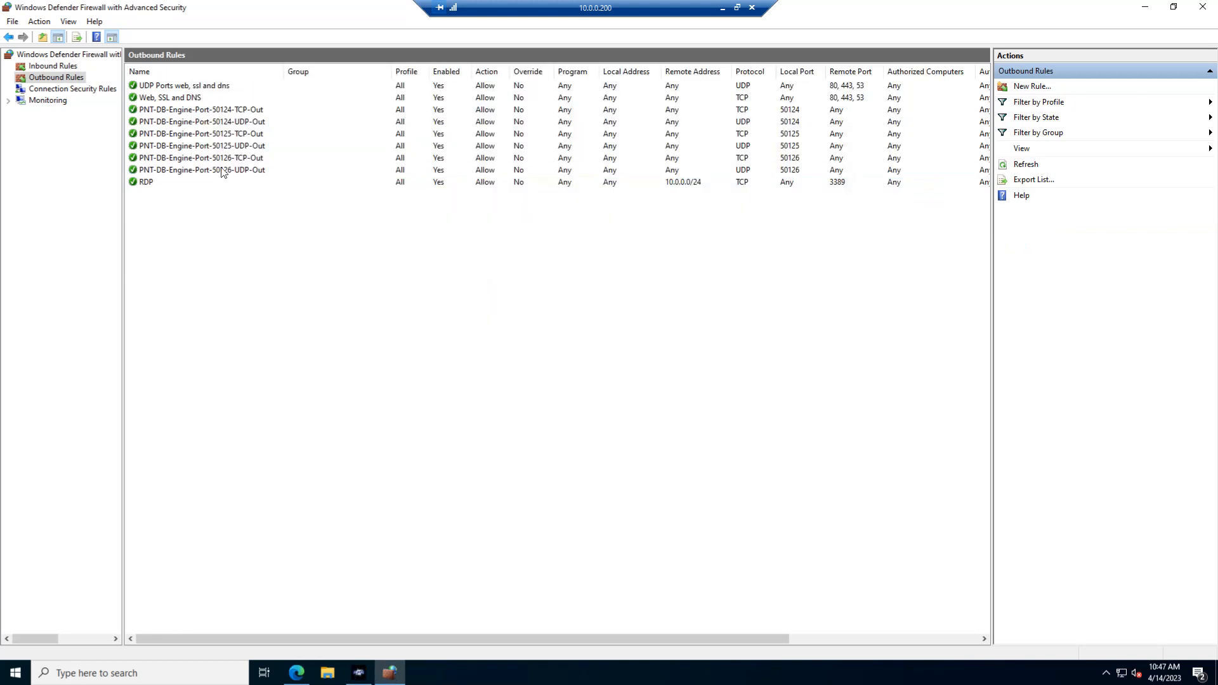
Review the inbound PNT-DB-Engine and RDP rules and the outbound web, SSL, DNS and RDP rules.
left_click(53, 66)
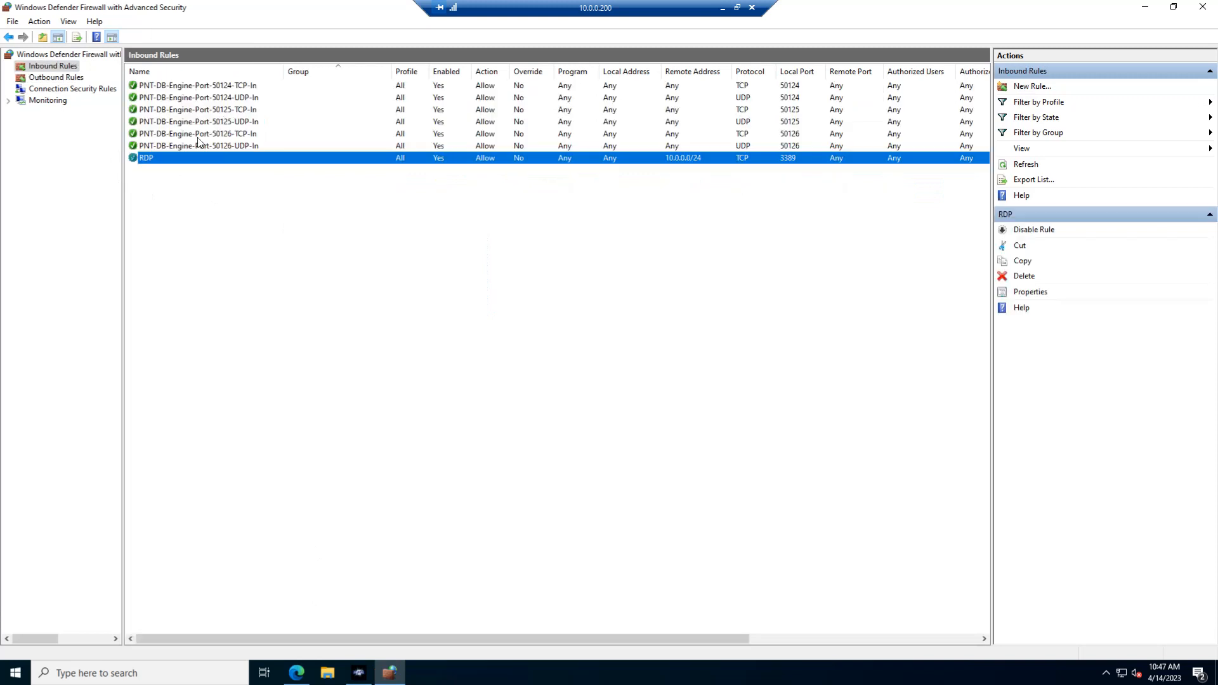
left_click(210, 100)
left_click(55, 78)
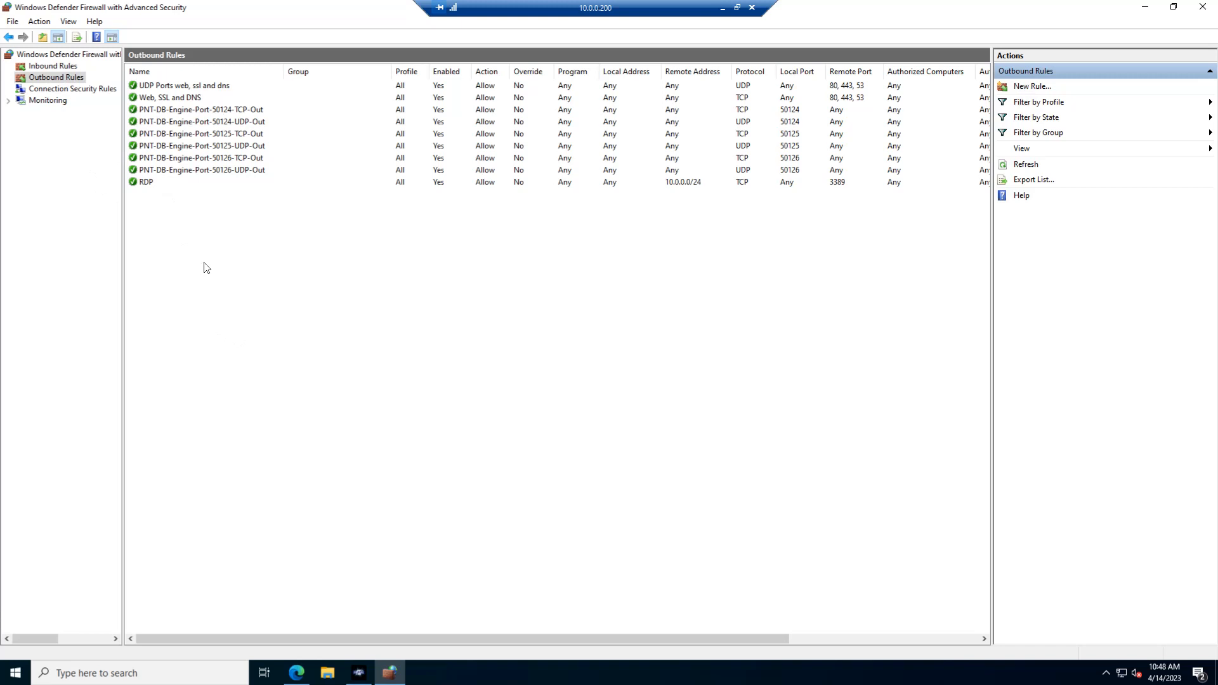
left_click(178, 104)
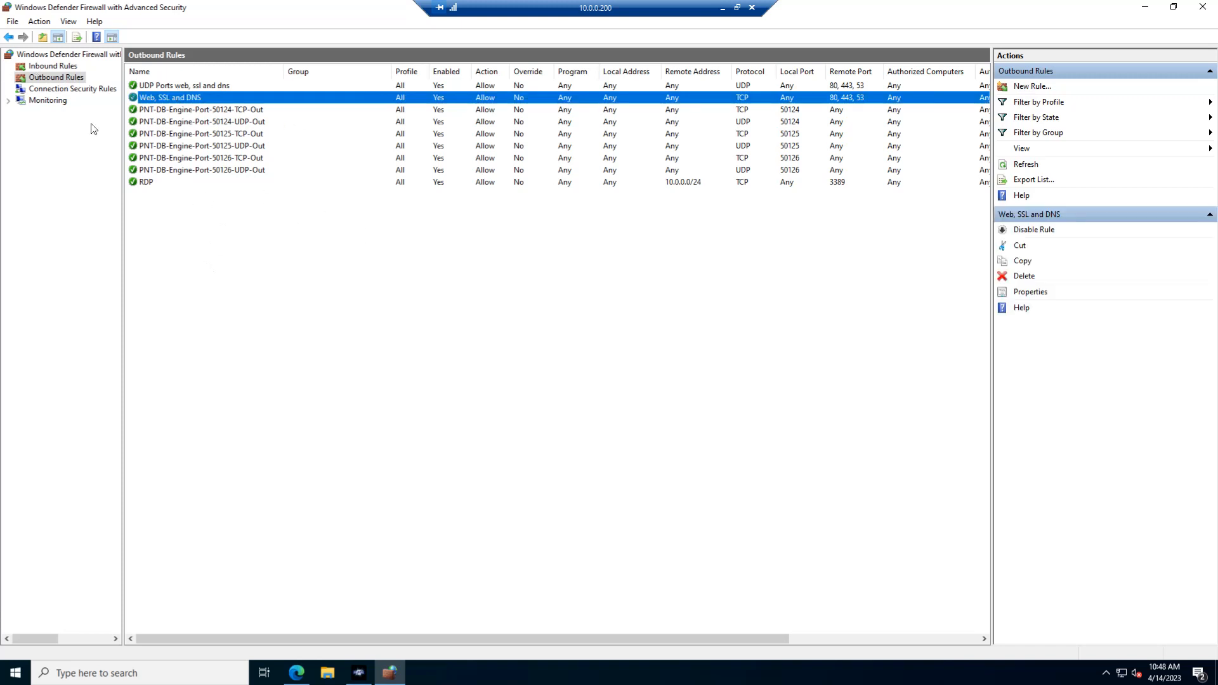
left_click(57, 66)
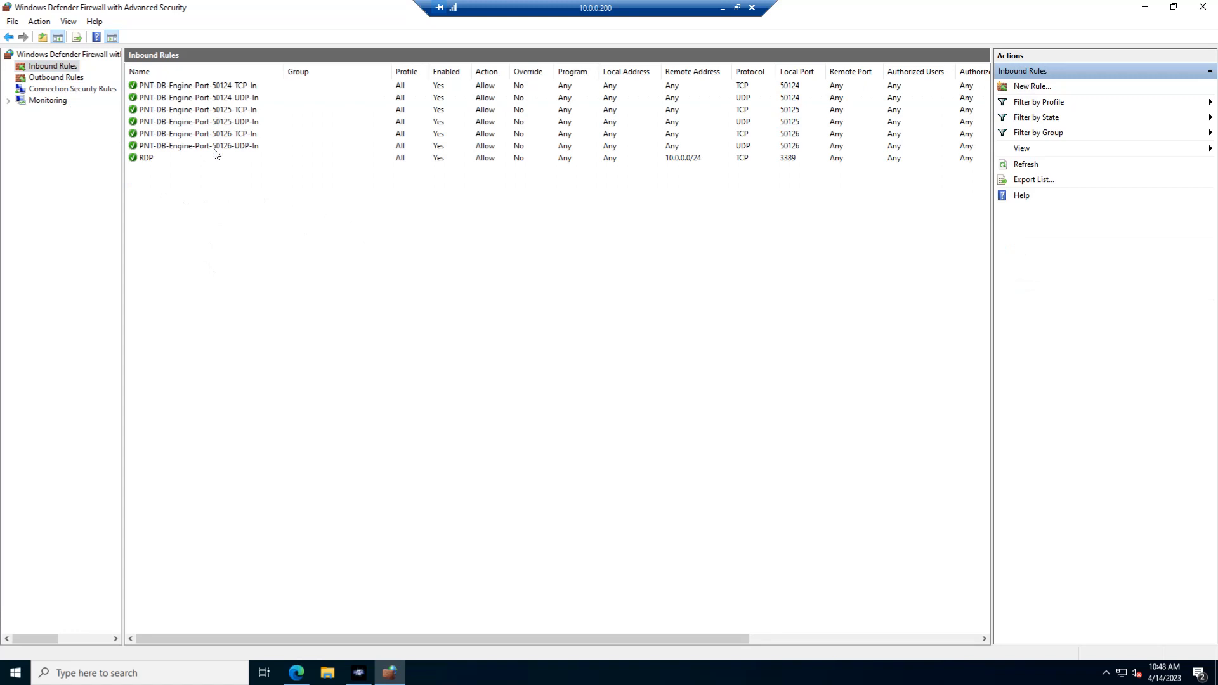
left_click(153, 162)
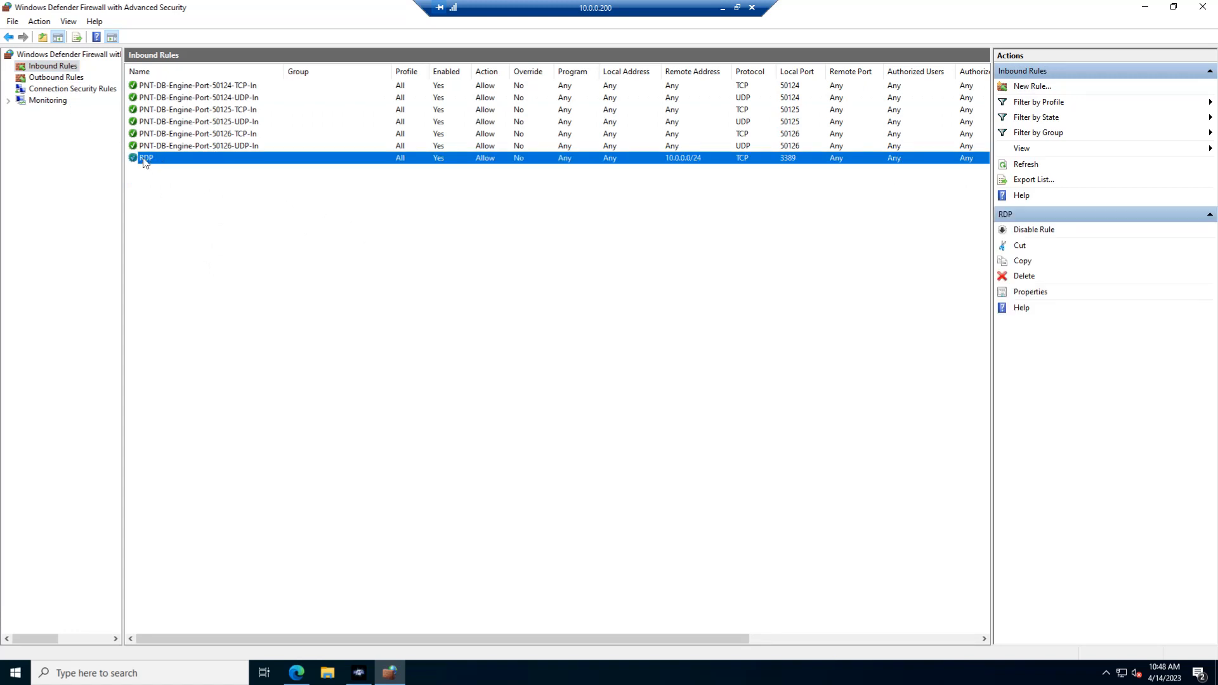
left_click(57, 80)
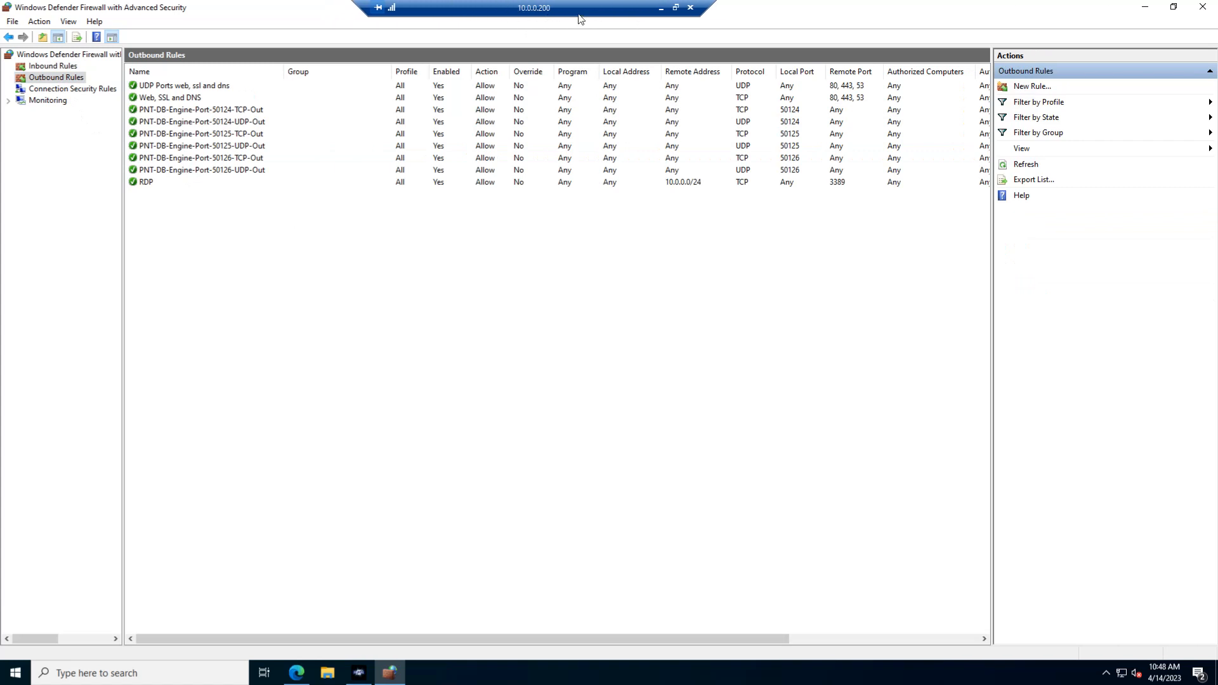
left_click(152, 183)
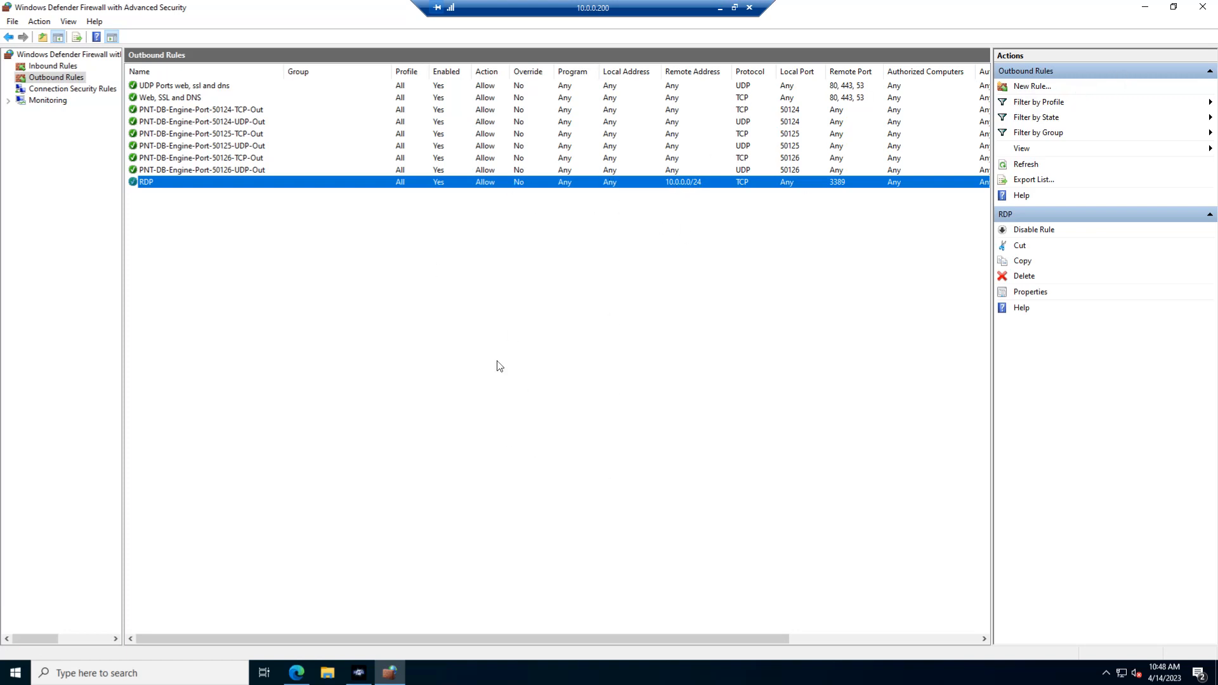
Minimize the firewall console and Edge, and view the database files in C:\PNT-DB-Engine\Data in File Explorer.
left_click(1146, 10)
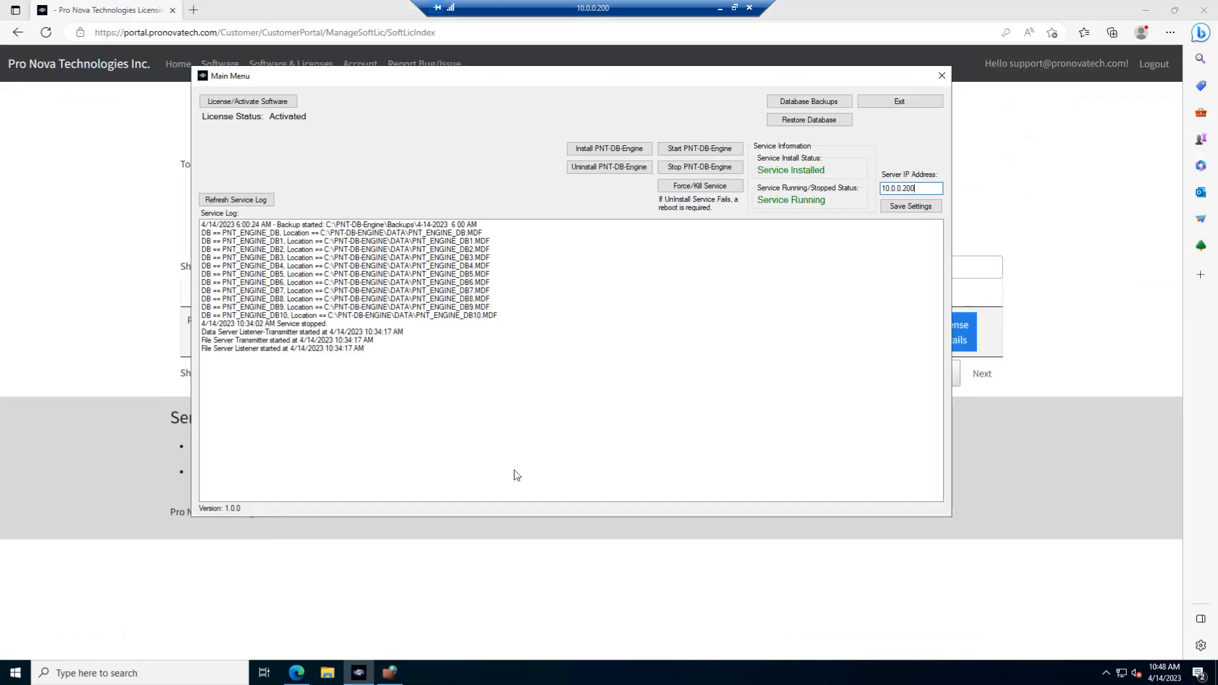
left_click(1147, 11)
left_click(327, 673)
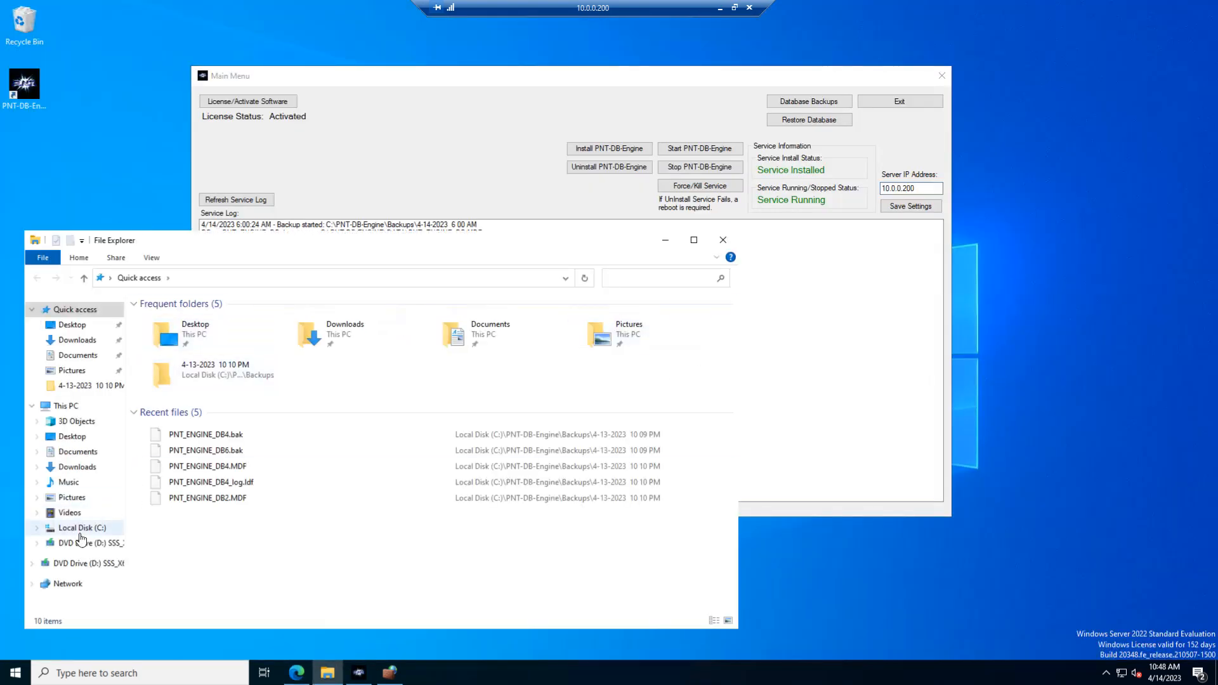
left_click(82, 528)
double_click(171, 333)
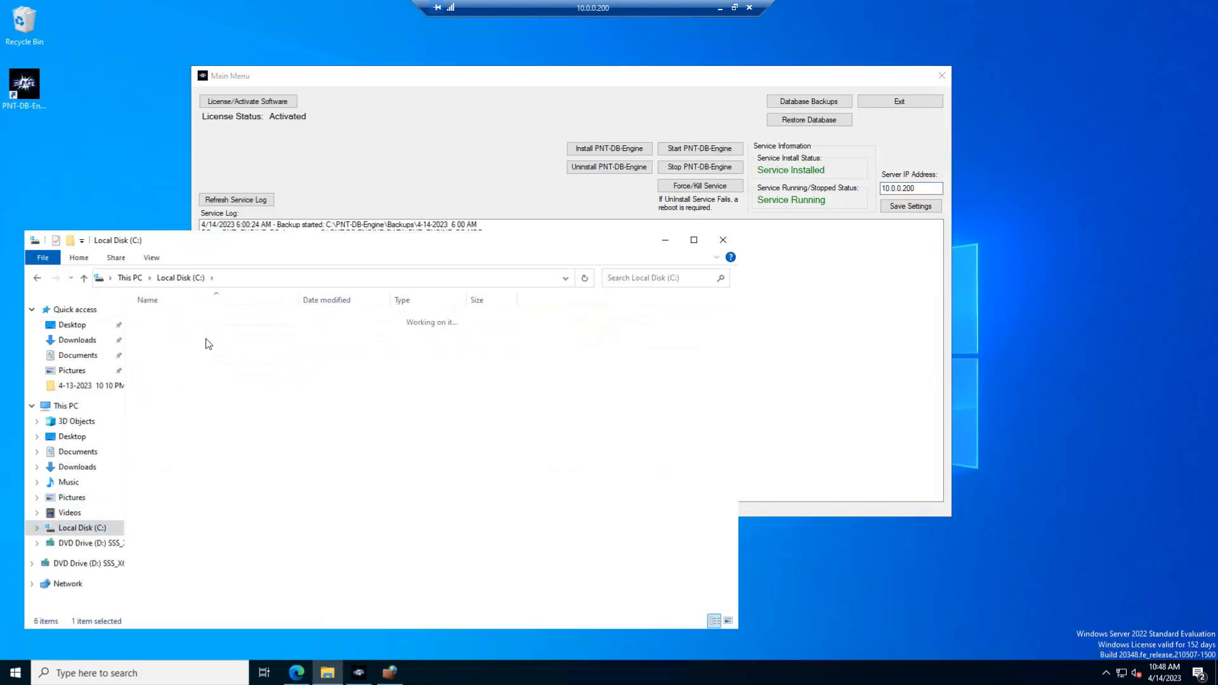
left_click(210, 334)
key("Return")
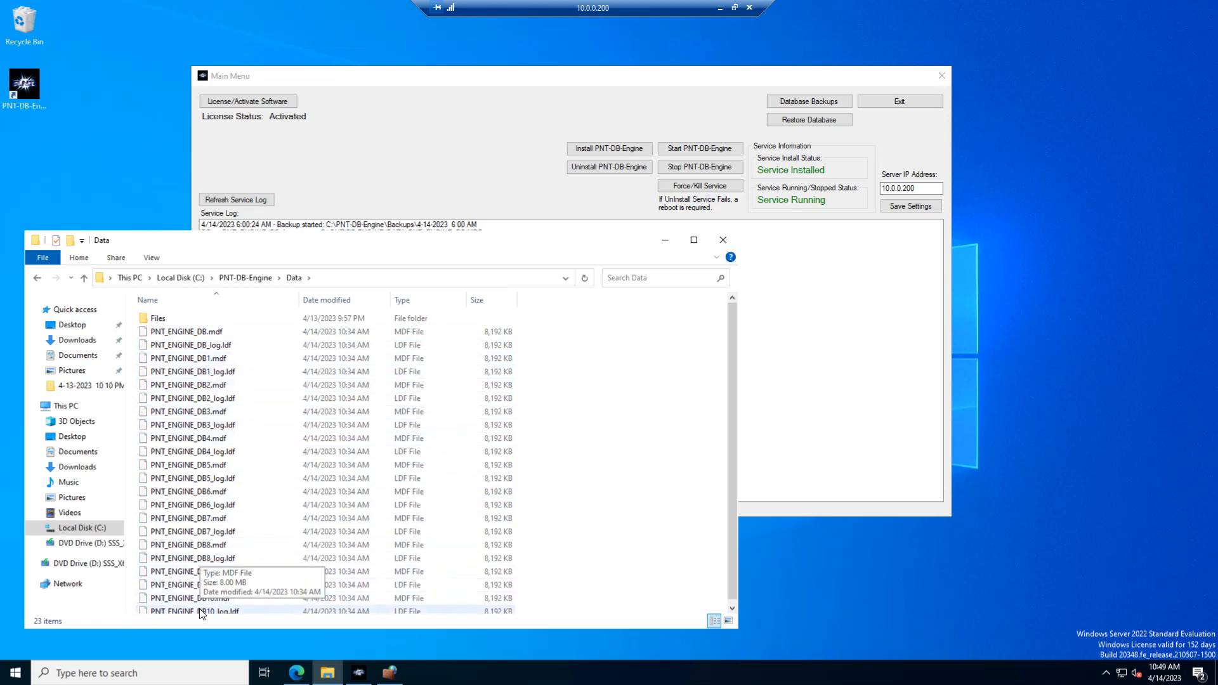
scroll(200, 597, "down", 1)
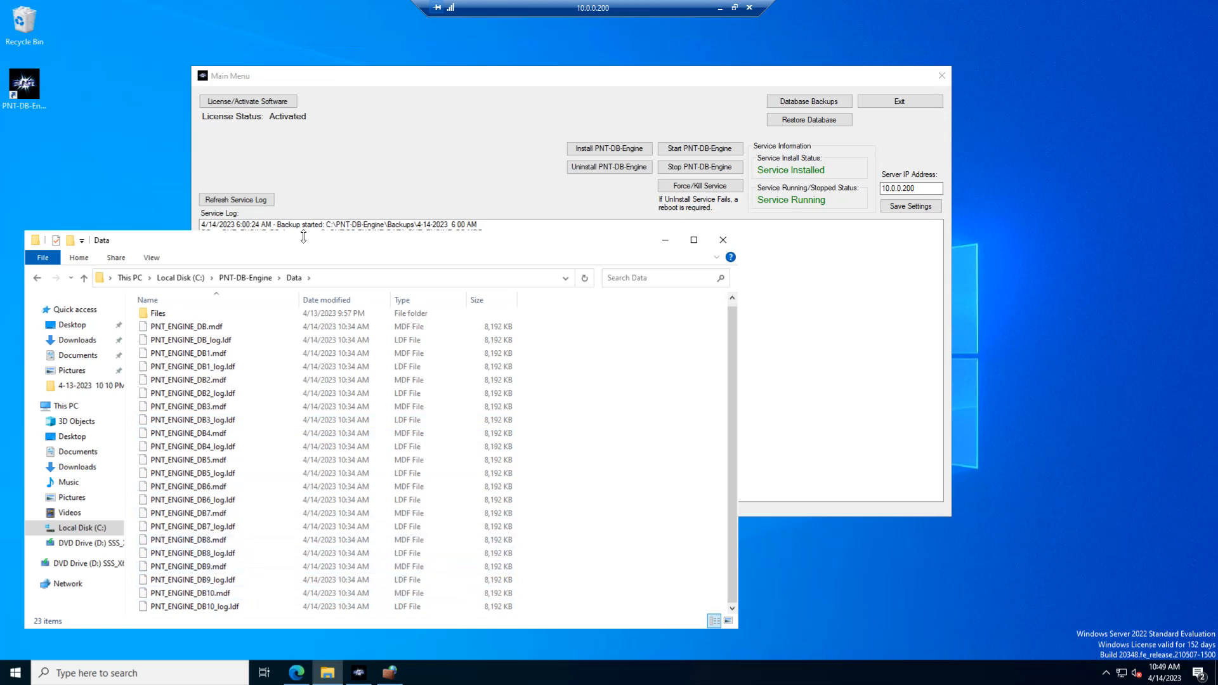
Bring the PNT-DB-Engine Main Menu in front of File Explorer, and recheck the firewall's inbound rules before minimizing the console.
left_click_drag(305, 242, 368, 243)
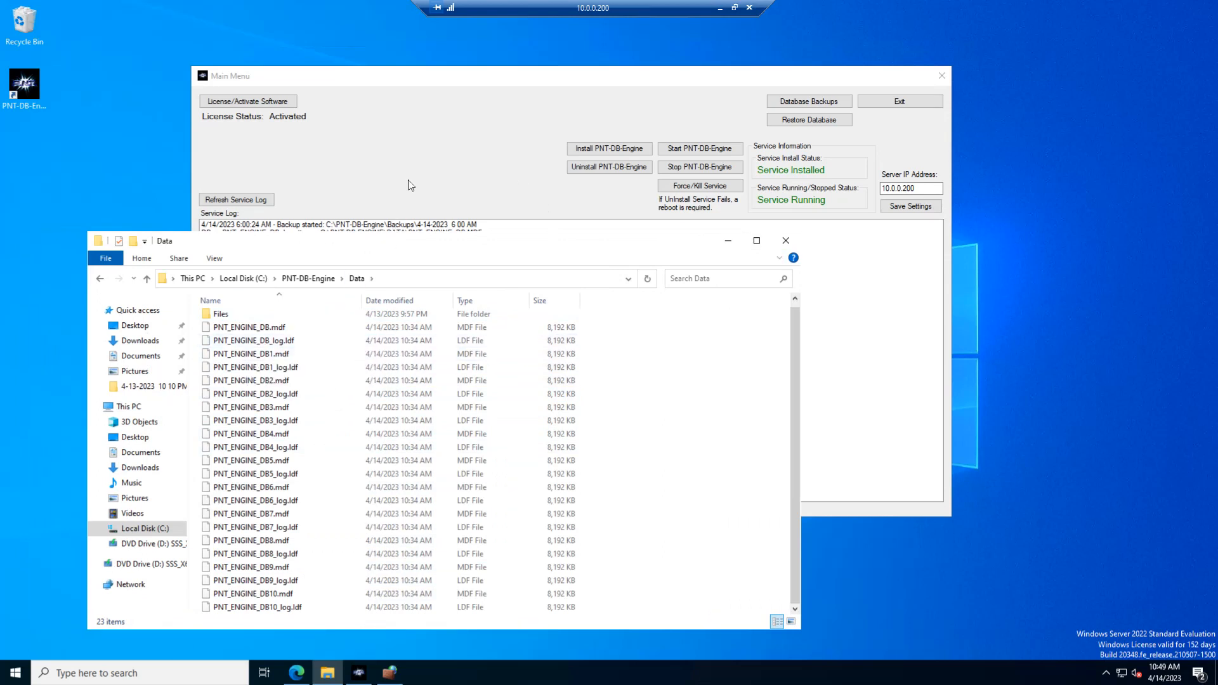
left_click(433, 185)
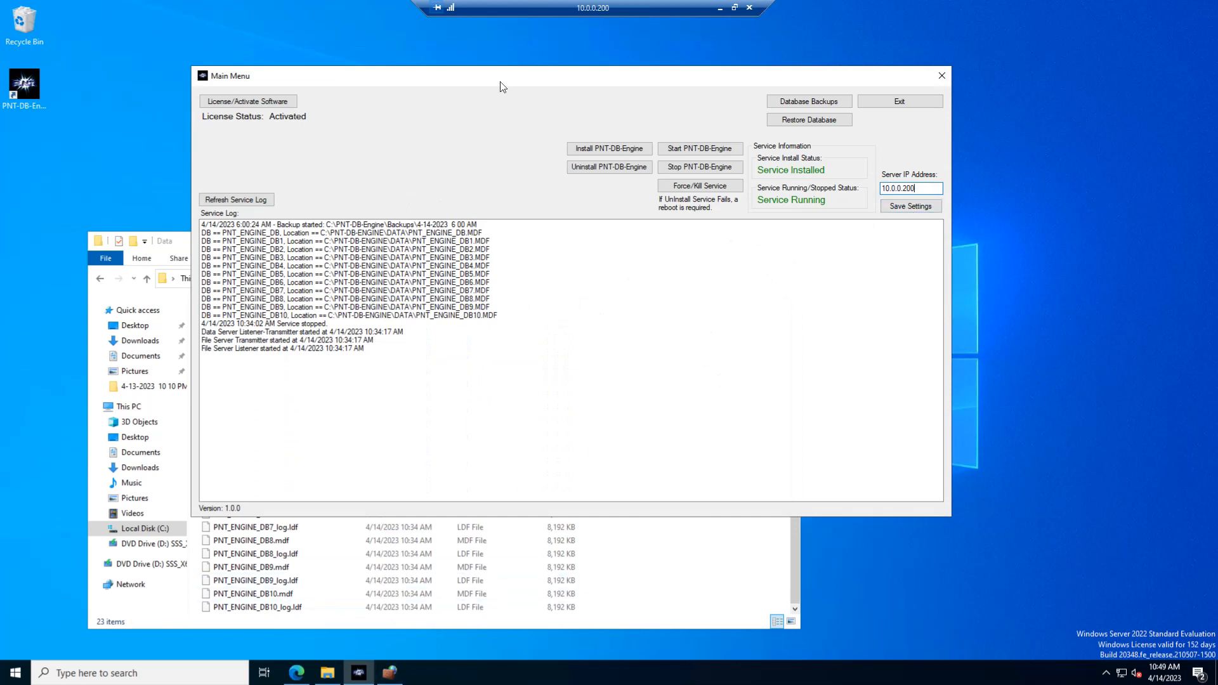
left_click_drag(501, 81, 525, 78)
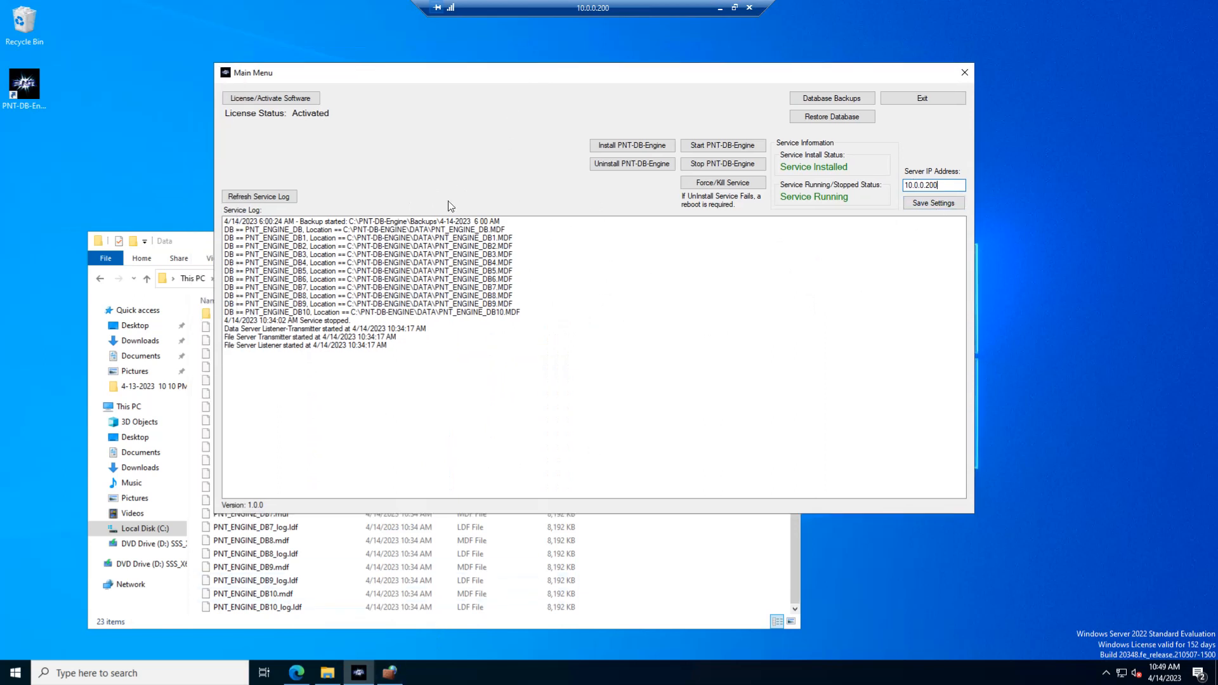
left_click(387, 674)
left_click(53, 67)
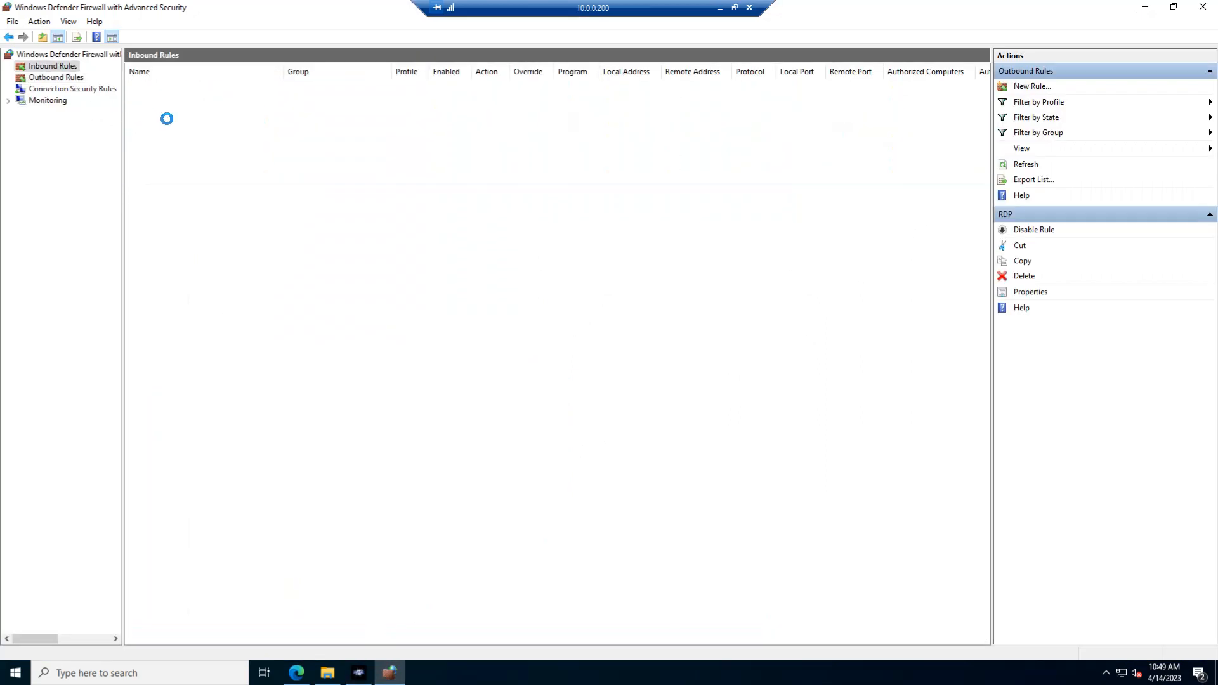
left_click(1145, 13)
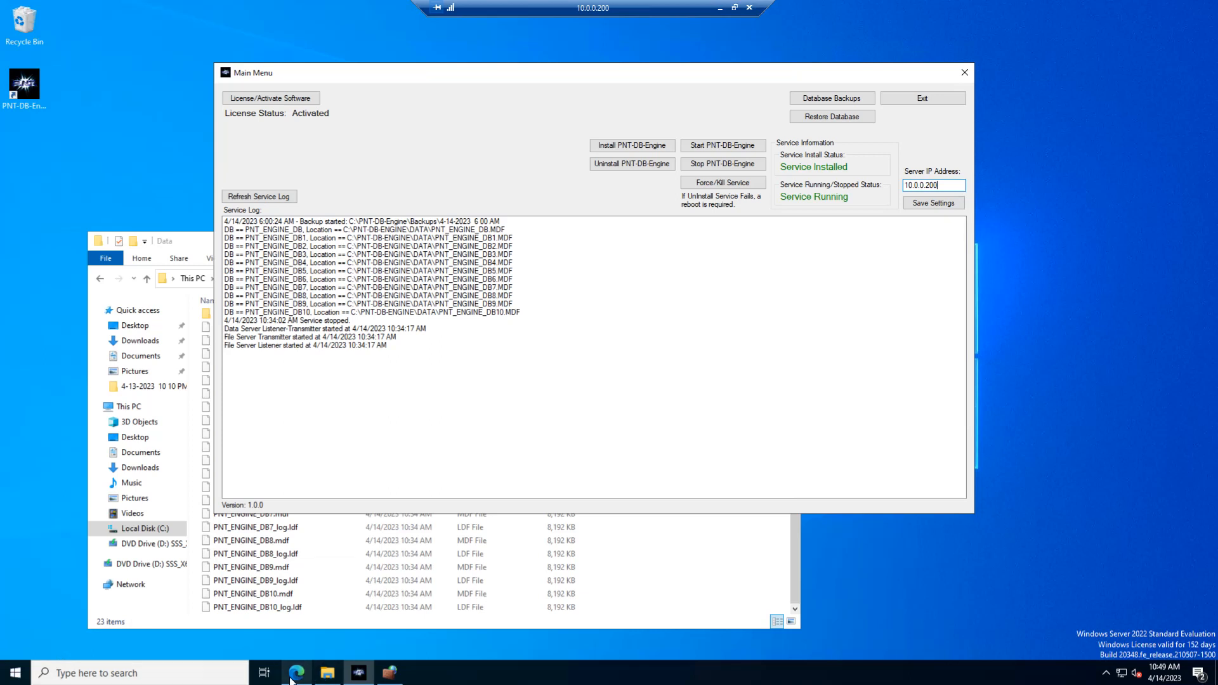
mouse_move(292, 680)
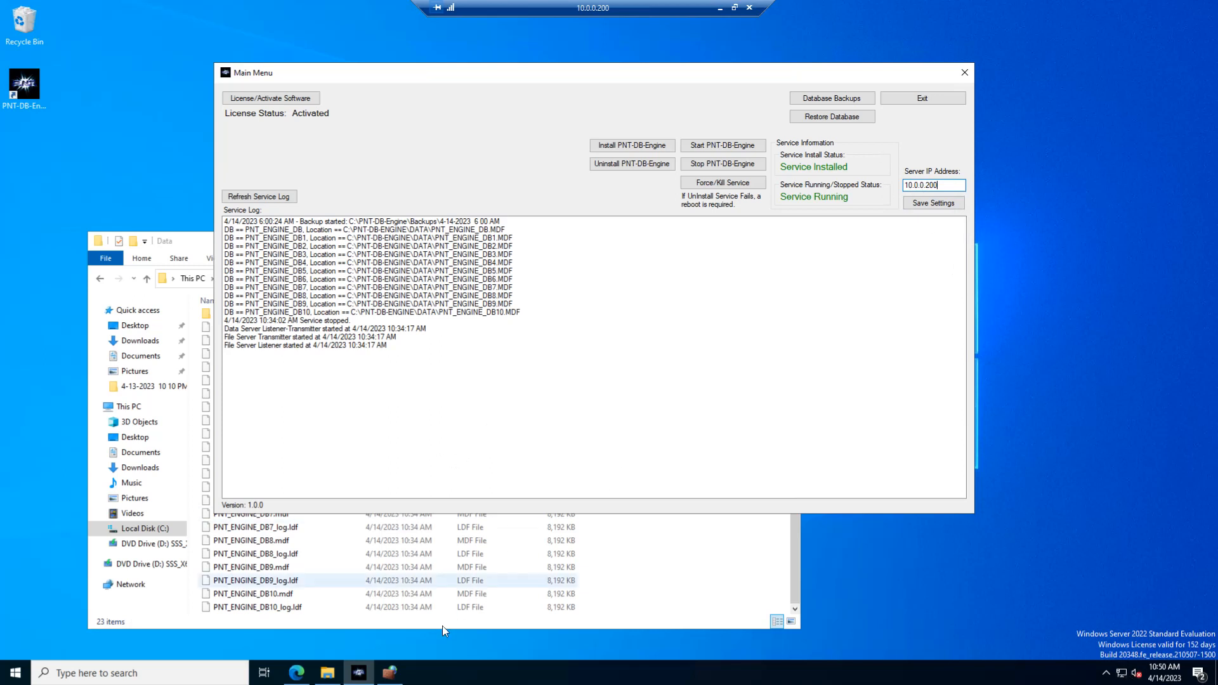
mouse_move(392, 676)
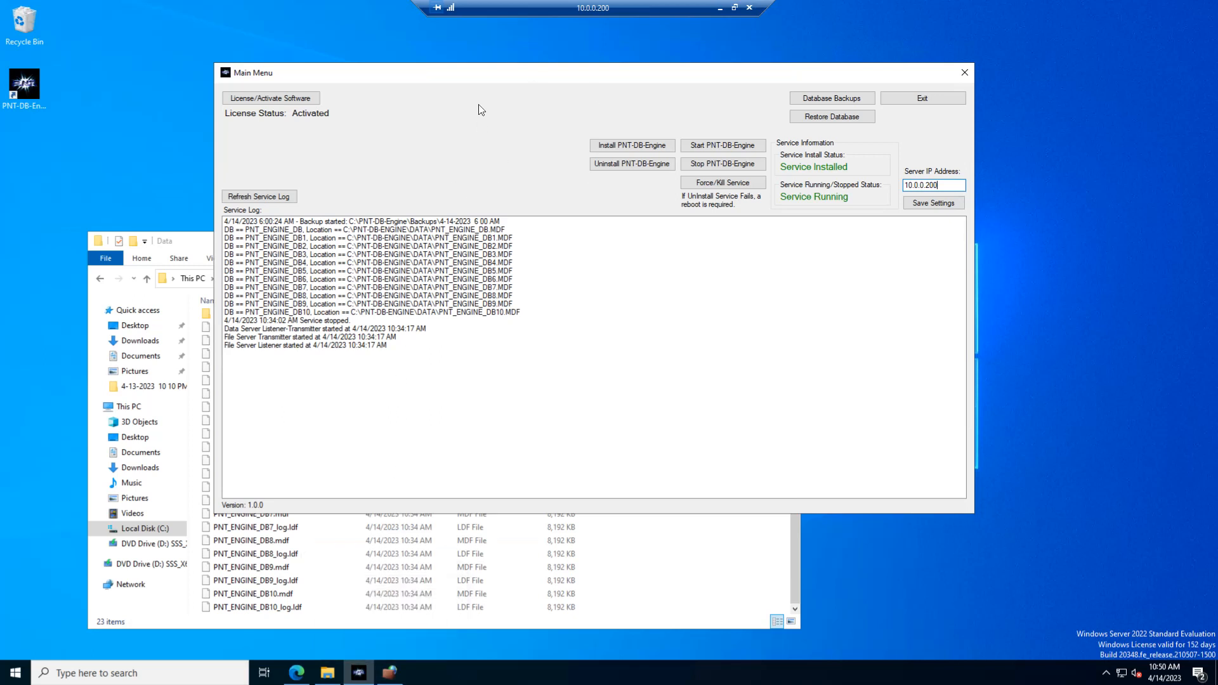
left_click_drag(485, 75, 460, 53)
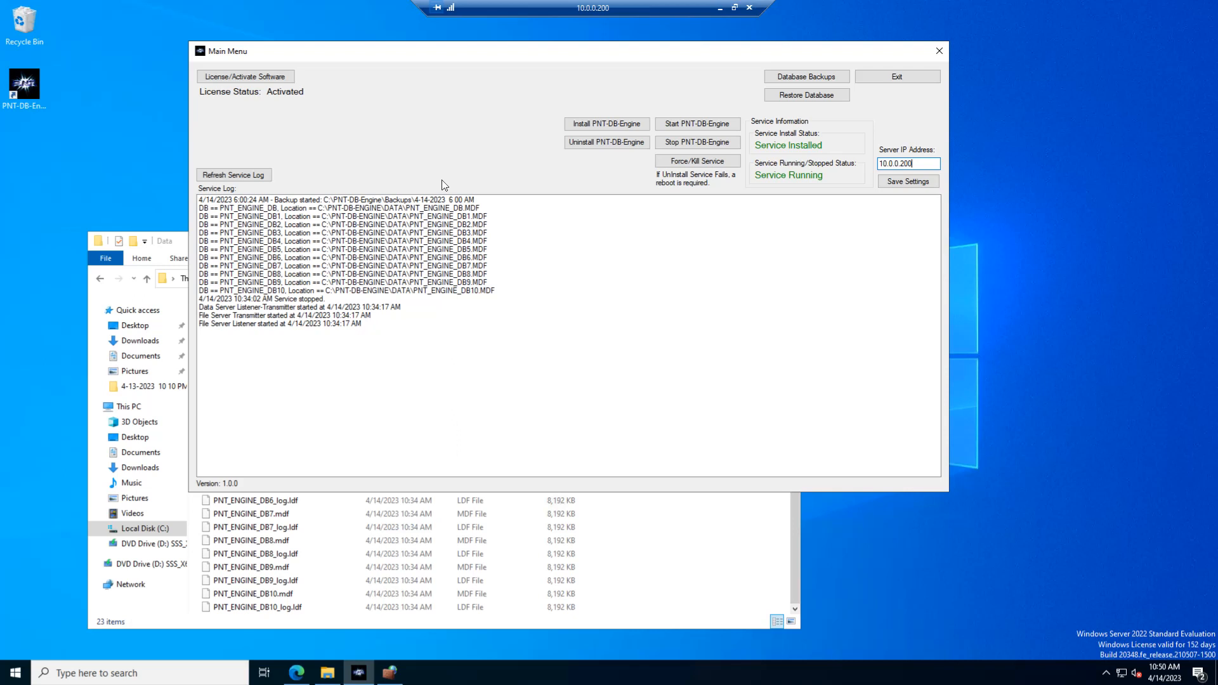
left_click_drag(503, 56, 511, 54)
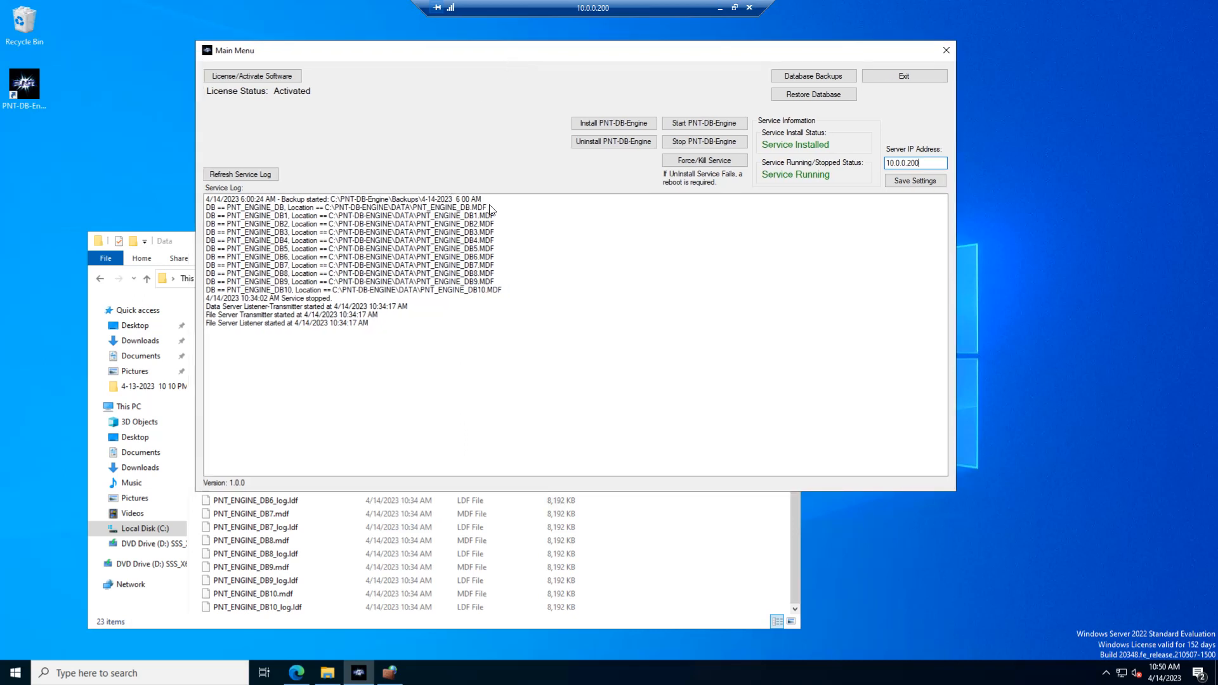